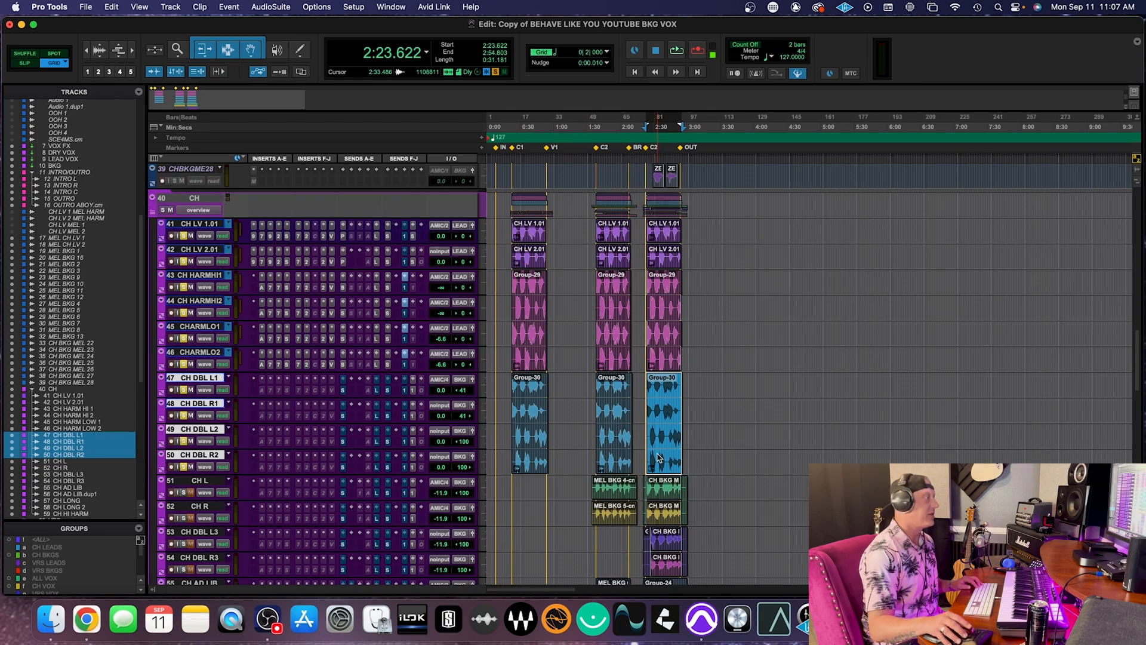
- Select the final-chorus clips on tracks CH BKG MEL 22 through CH BKG MEL 25 and make those tracks active
scroll(654, 464, "up", 5)
scroll(658, 457, "up", 5)
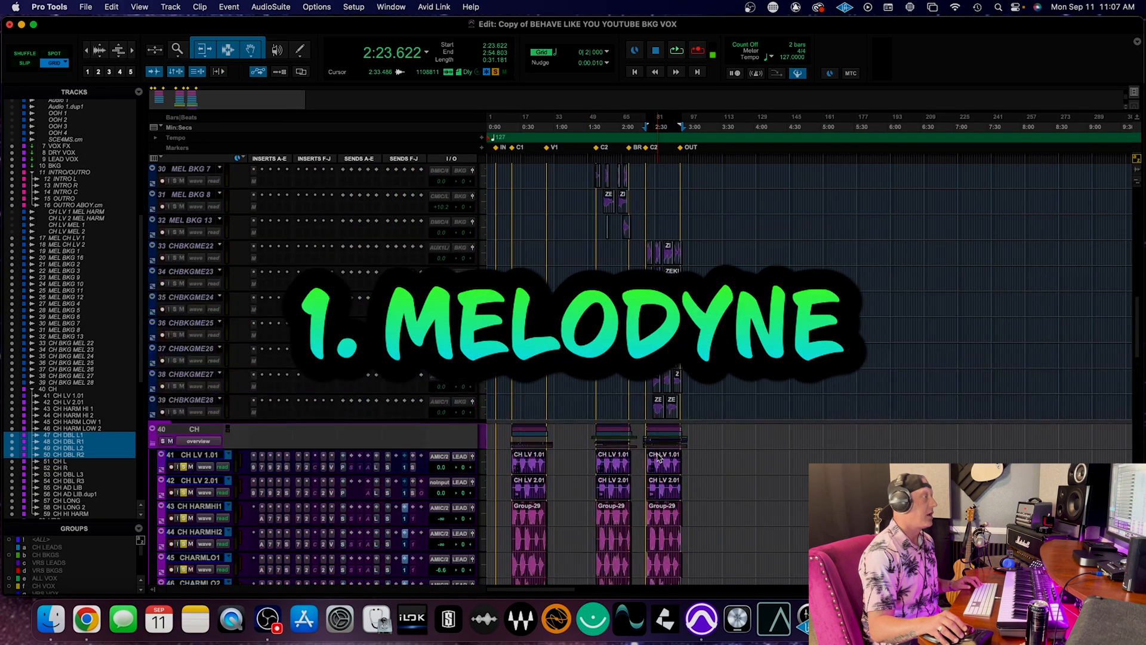
scroll(657, 358, "up", 1)
left_click_drag(642, 345, 695, 438)
scroll(695, 438, "down", 10)
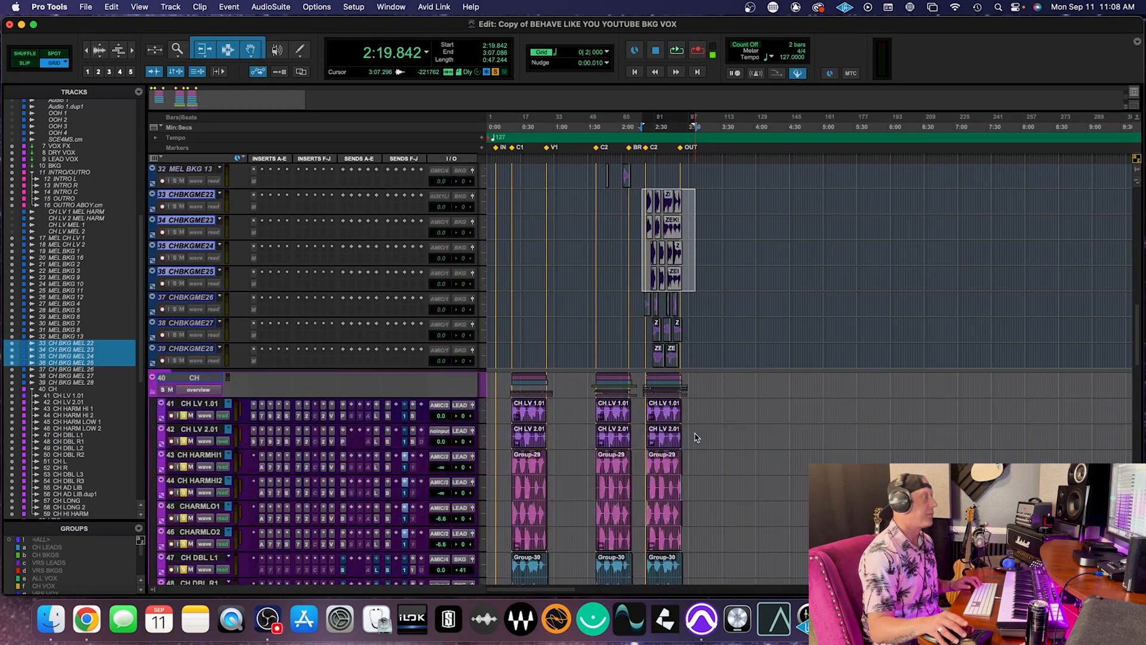
right_click(200, 219)
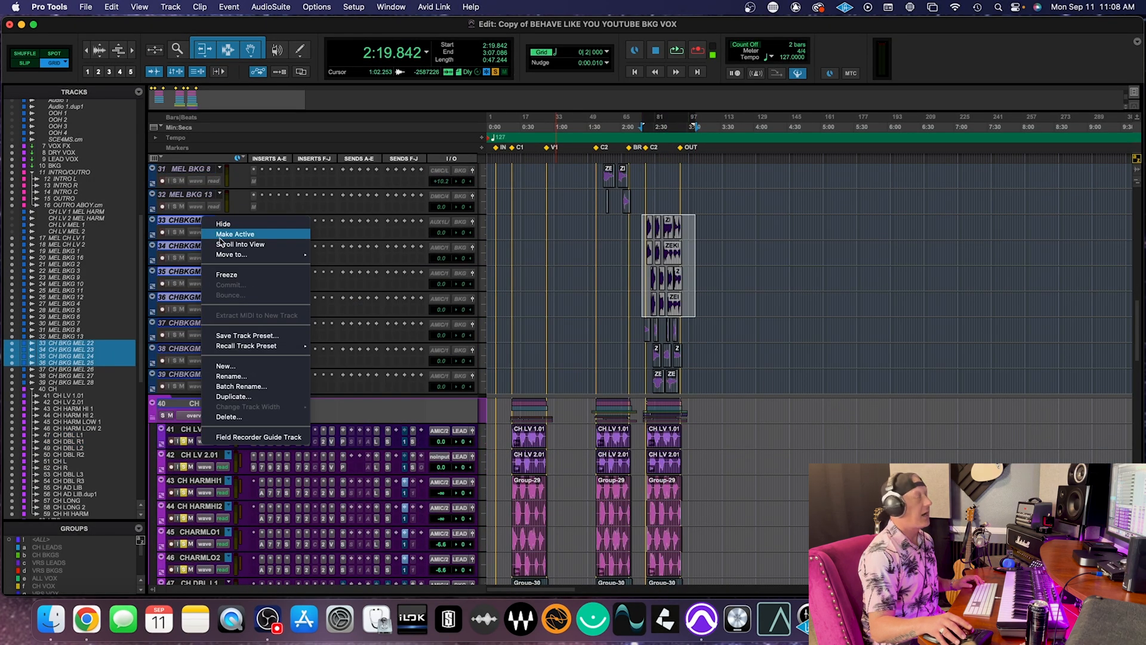
left_click(220, 234)
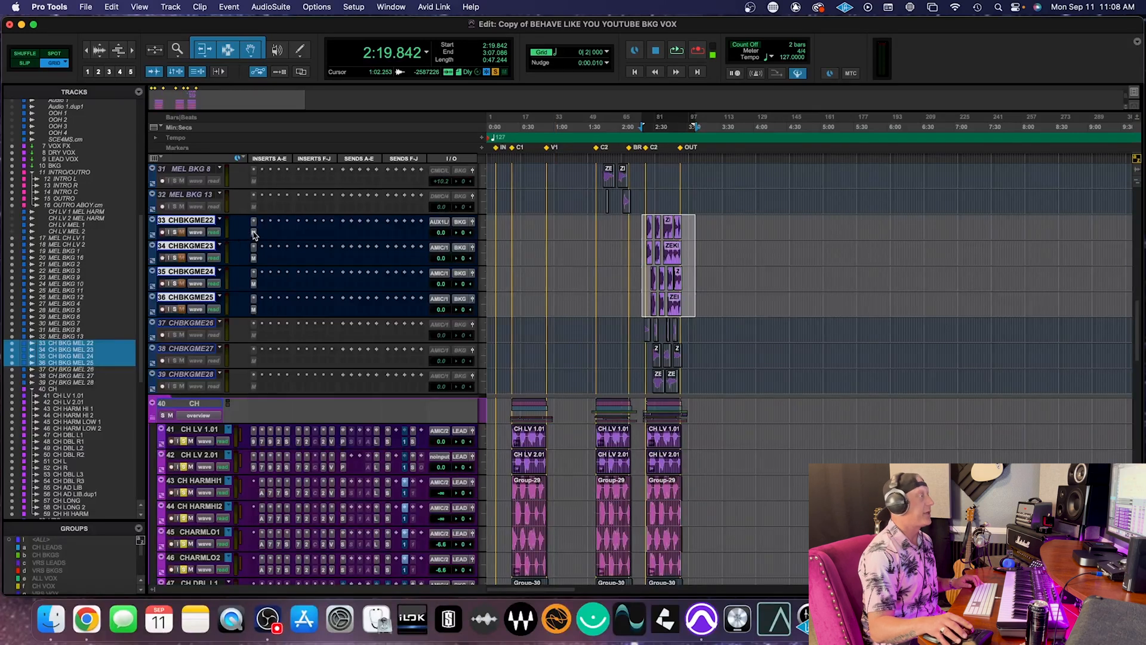
- Inspect the vocal's notes and pitch curves in Melodyne on CH BKG MEL 22 with the Pitch tool, and close the plug-in
left_click(254, 233)
left_click_drag(475, 287, 429, 282)
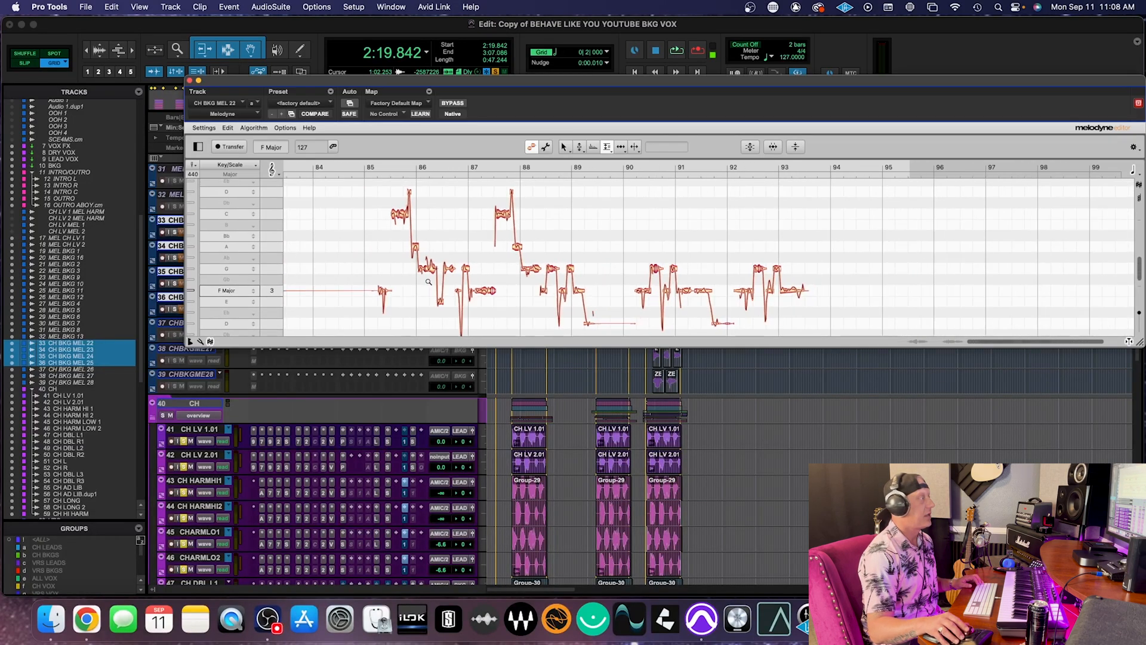
scroll(512, 272, "down", 5)
scroll(513, 272, "up", 5)
right_click(512, 272)
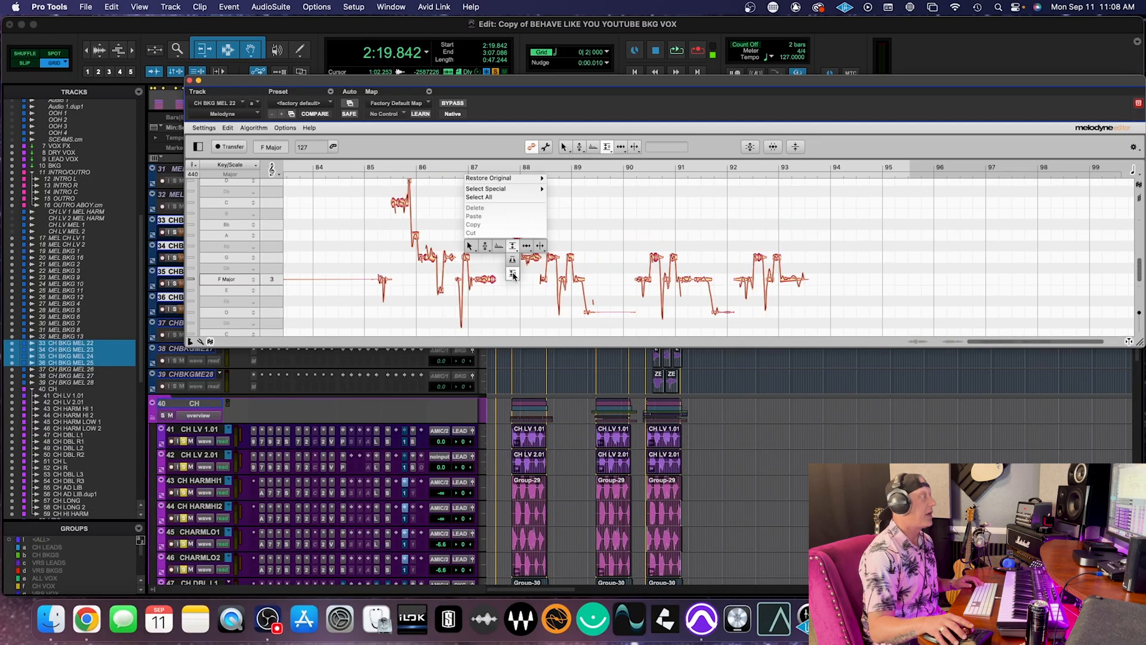
left_click(484, 249)
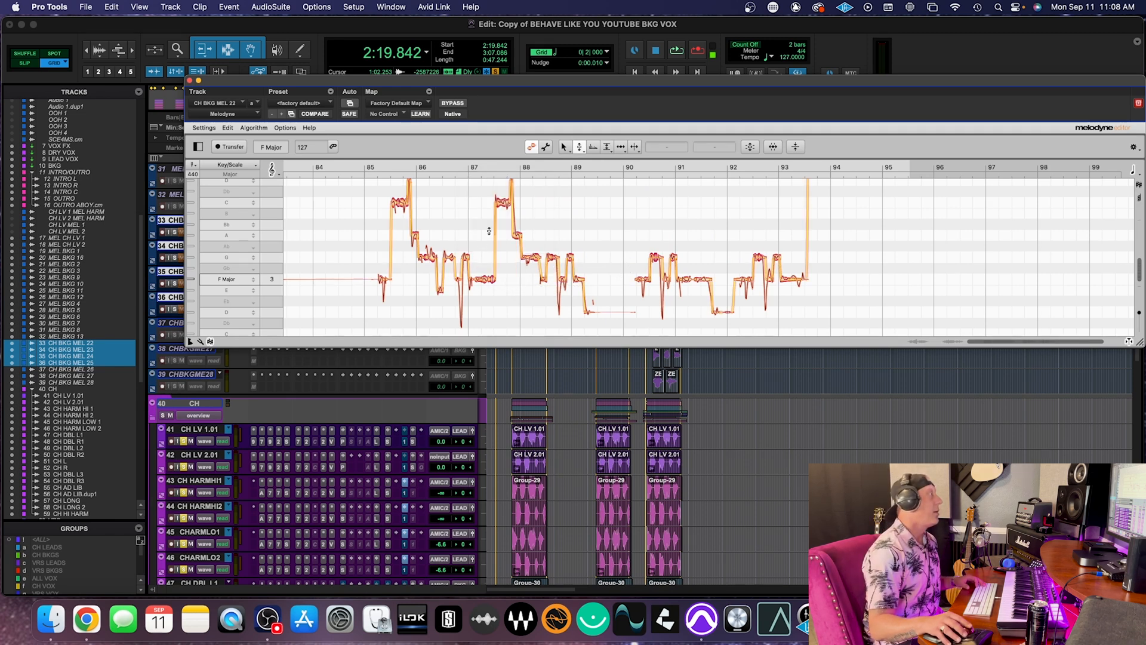
key("super+w")
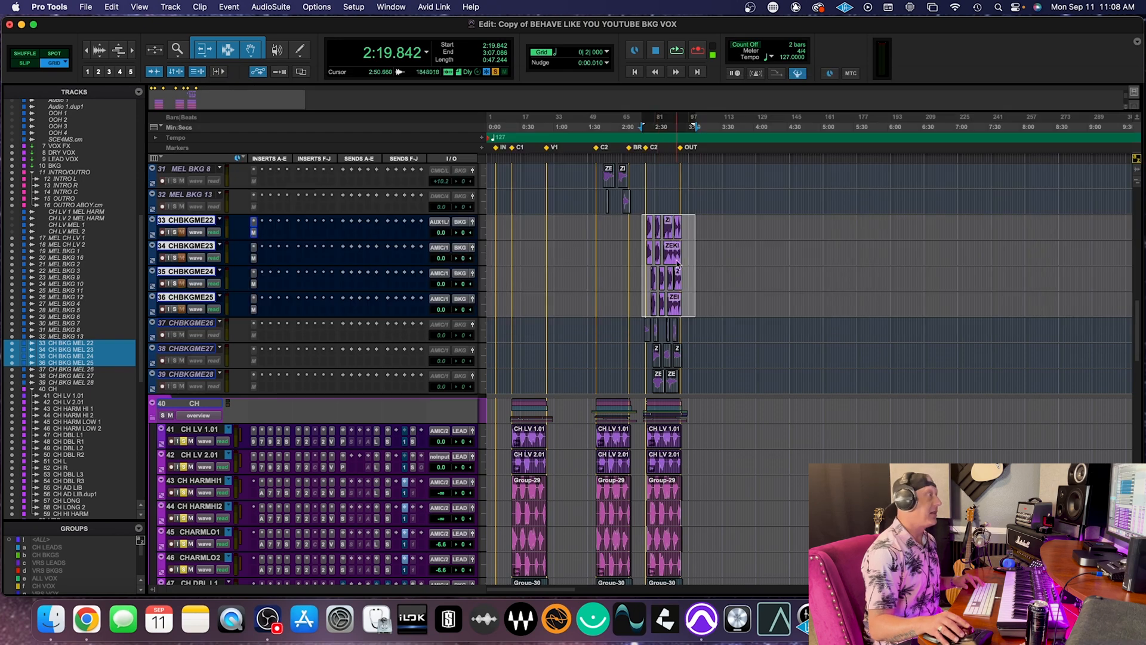
- Select the harmony clip group in the third, second and first chorus in turn to review the stacked harmonies
scroll(678, 293, "down", 5)
left_click(665, 368)
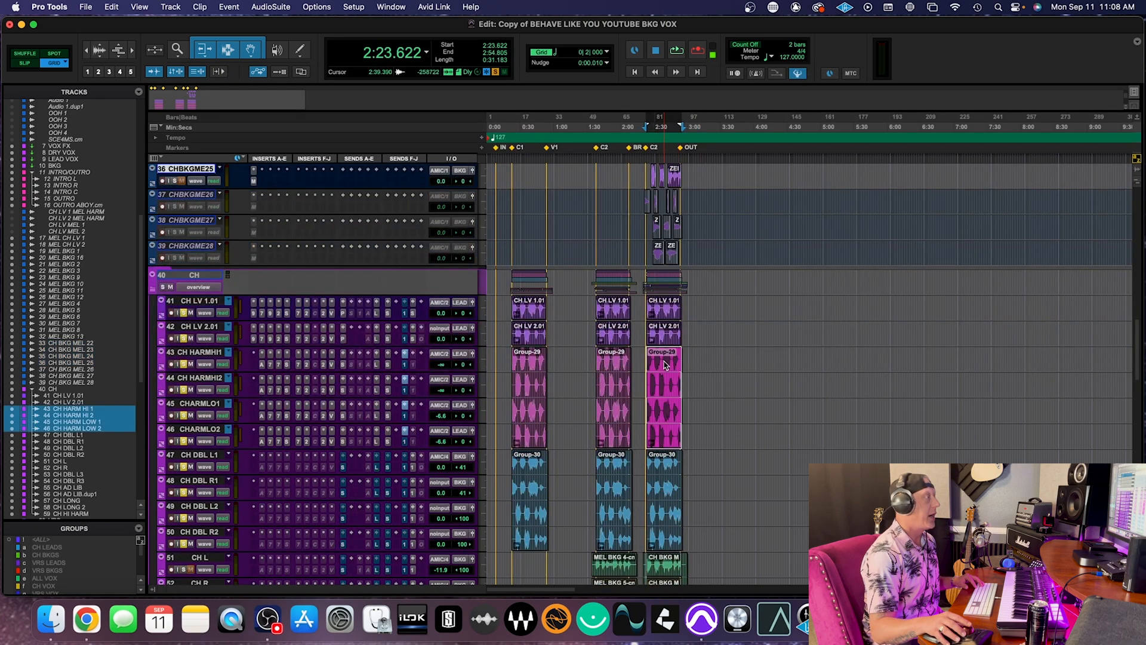
left_click(619, 365)
left_click(525, 370)
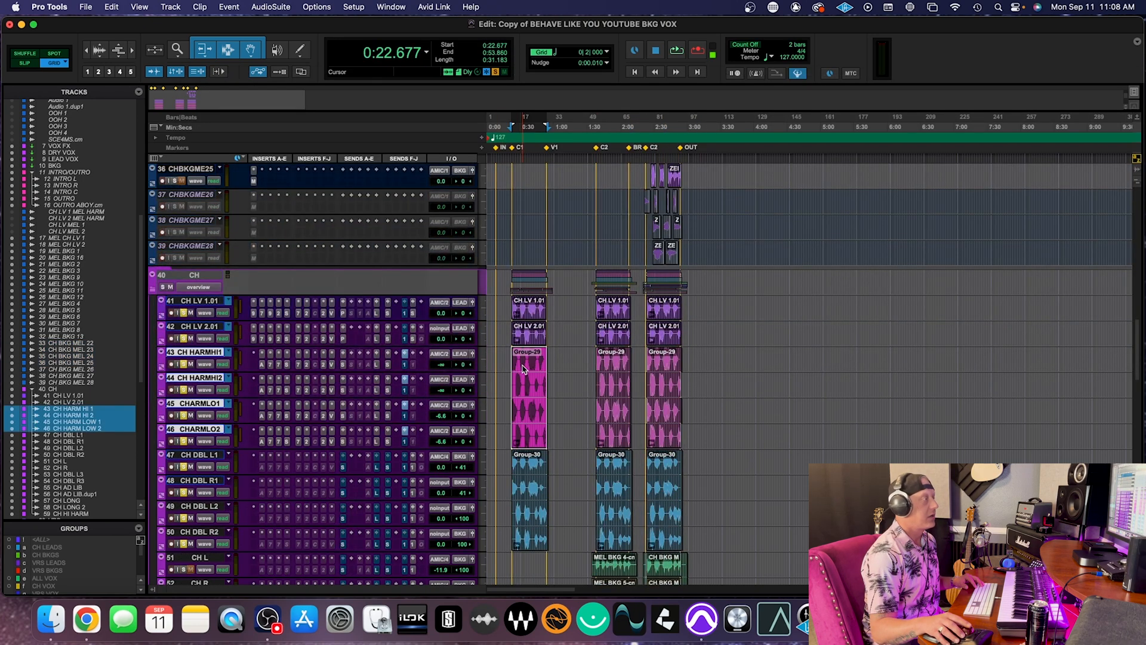
- Review the CH DBL clip groups across all three choruses and audition the group in the last chorus
scroll(657, 430, "down", 1)
left_click(664, 445)
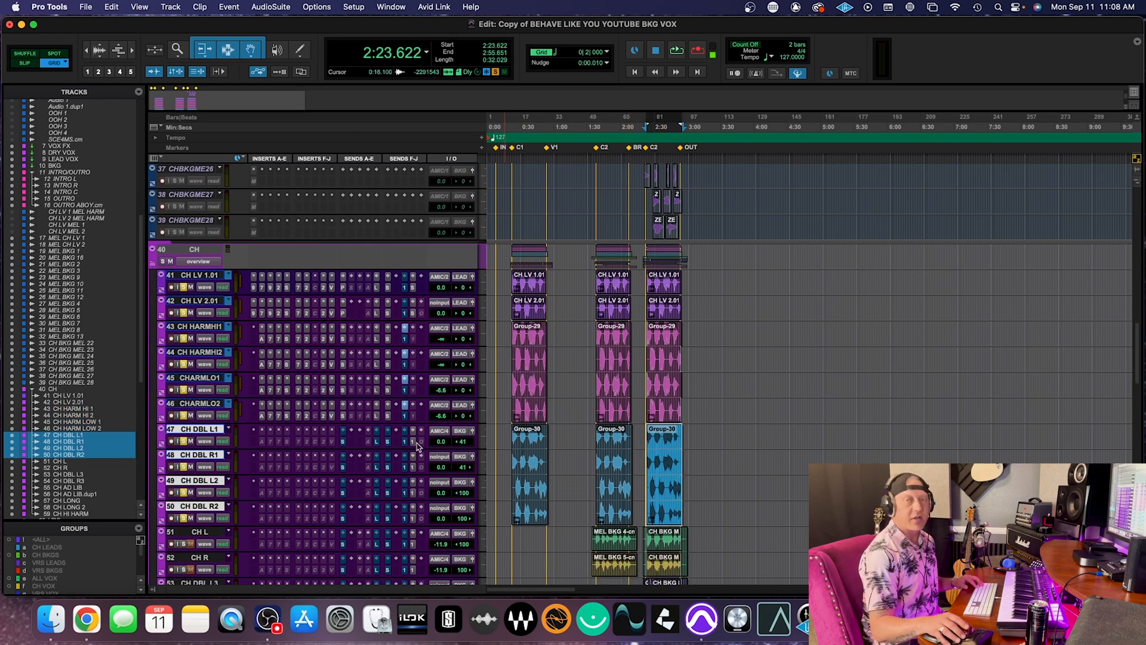
left_click_drag(507, 426, 714, 525)
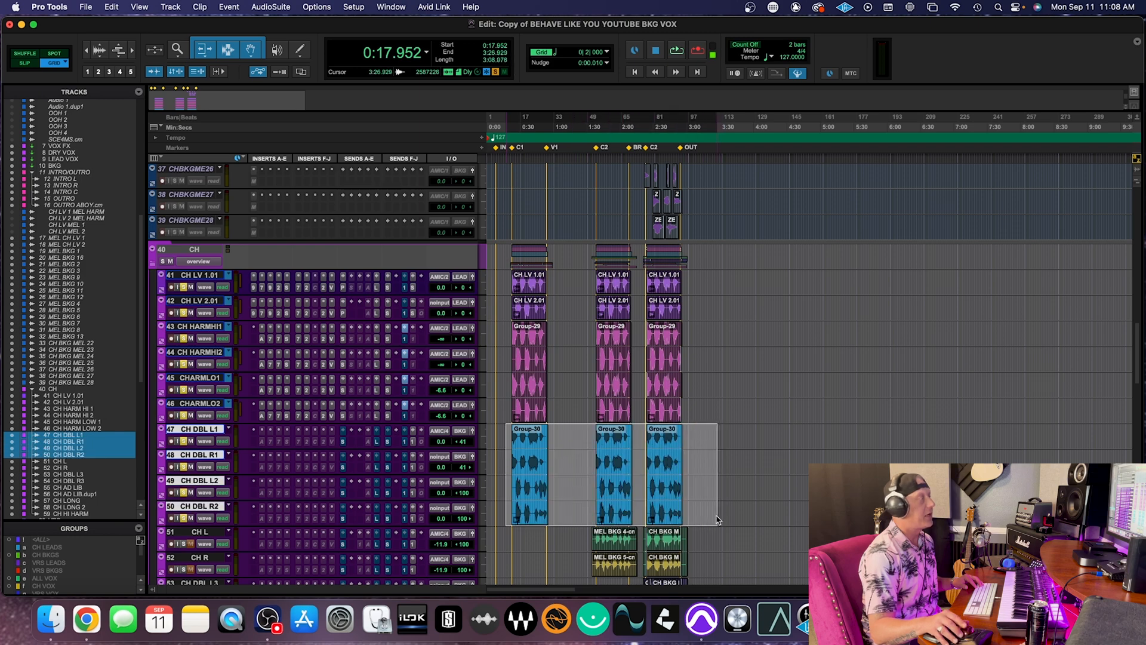
double_click(664, 445)
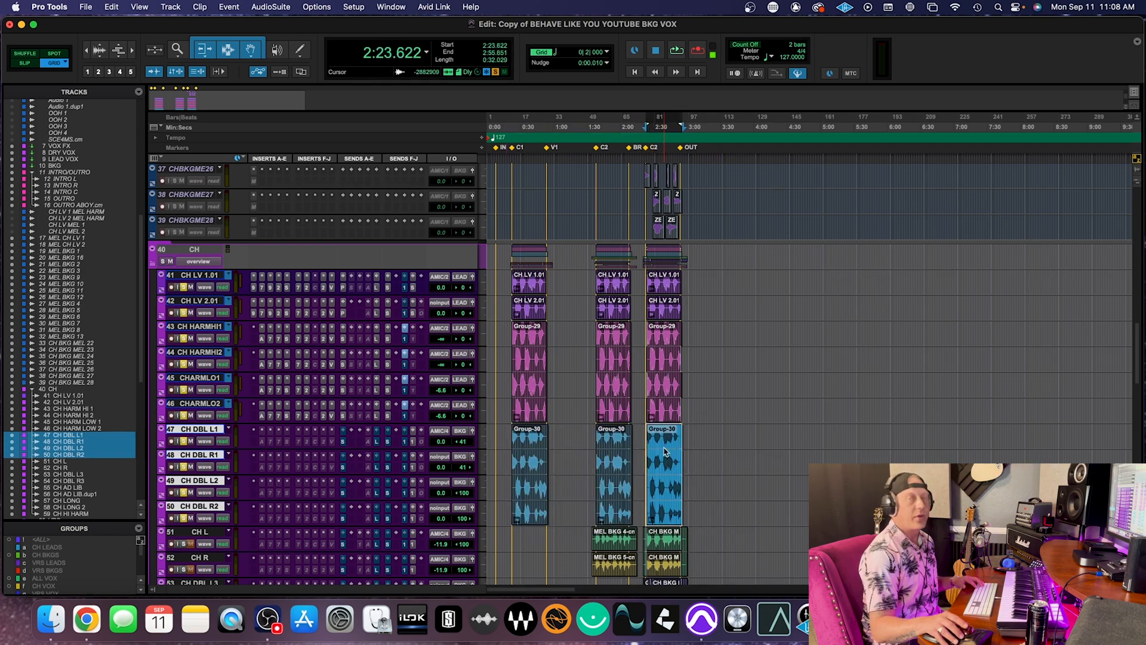
key("space")
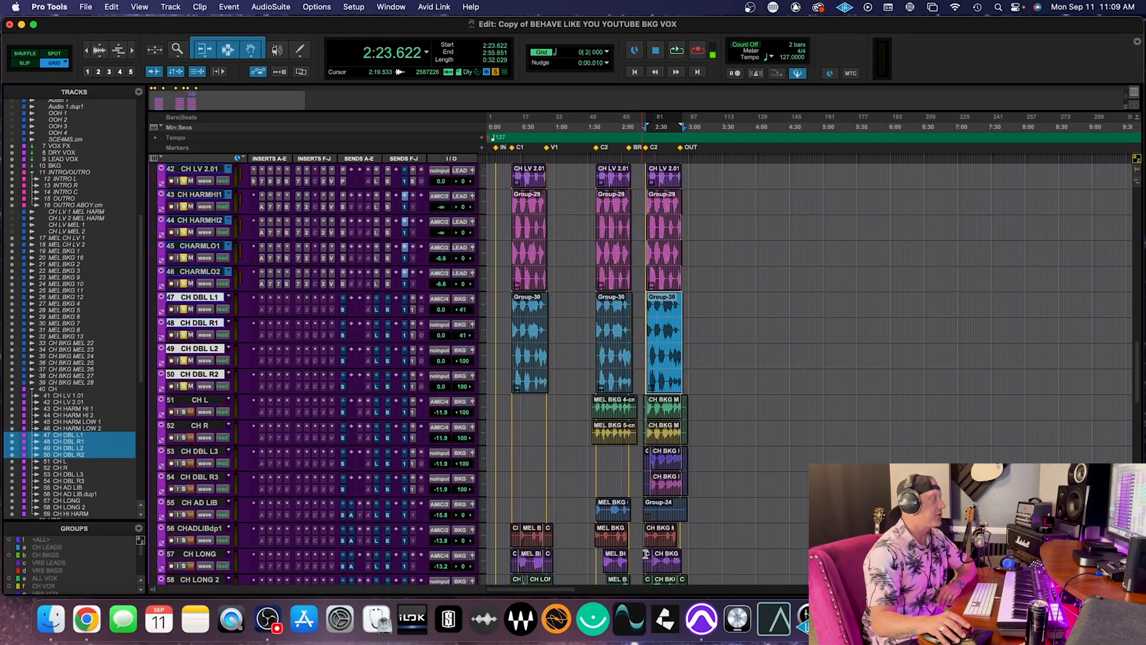
- Activate the Auto-Tune insert on the four selected tracks, CH DBL L1 through CH DBL R2
scroll(645, 554, "down", 4)
scroll(647, 563, "up", 4)
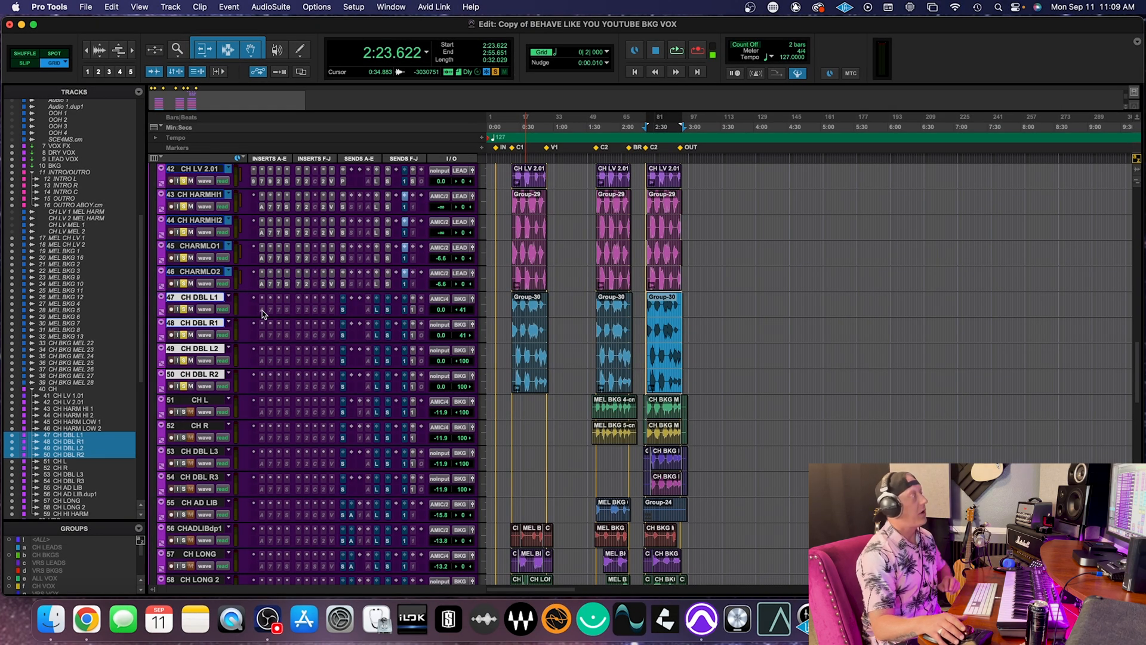
left_click(262, 311, "ctrl+alt+shift+super")
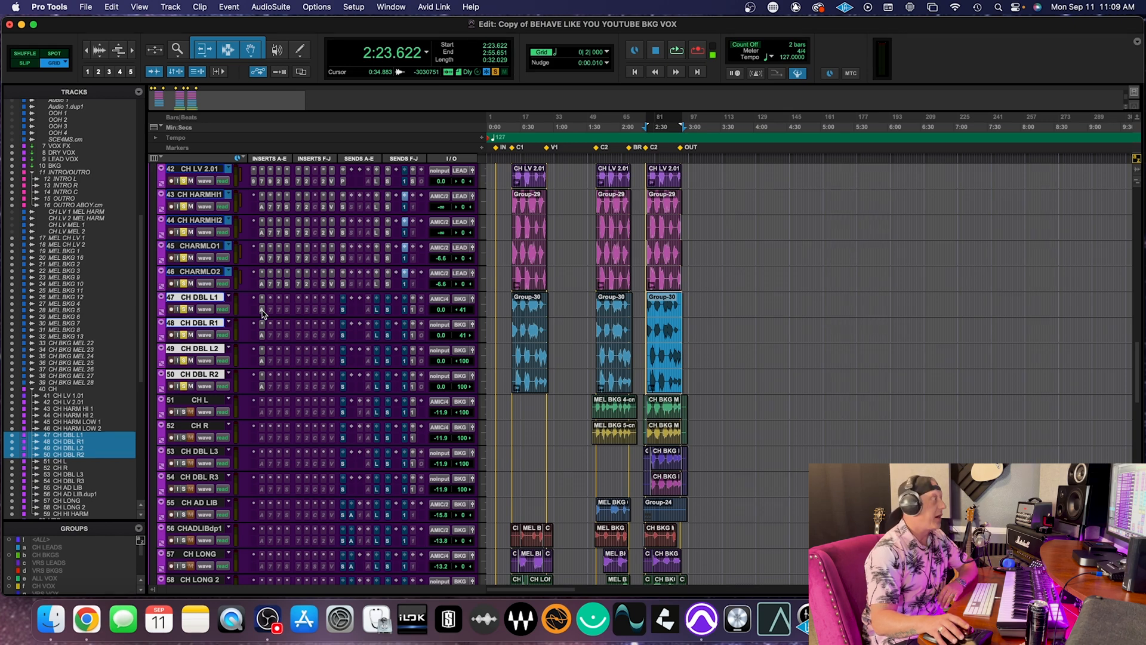
- Inspect the Auto-Tune Realtime Advanced settings on the four CH DBL tracks, close the plug-in and audition the last-chorus doubles
left_click(262, 311)
left_click_drag(414, 90, 711, 97)
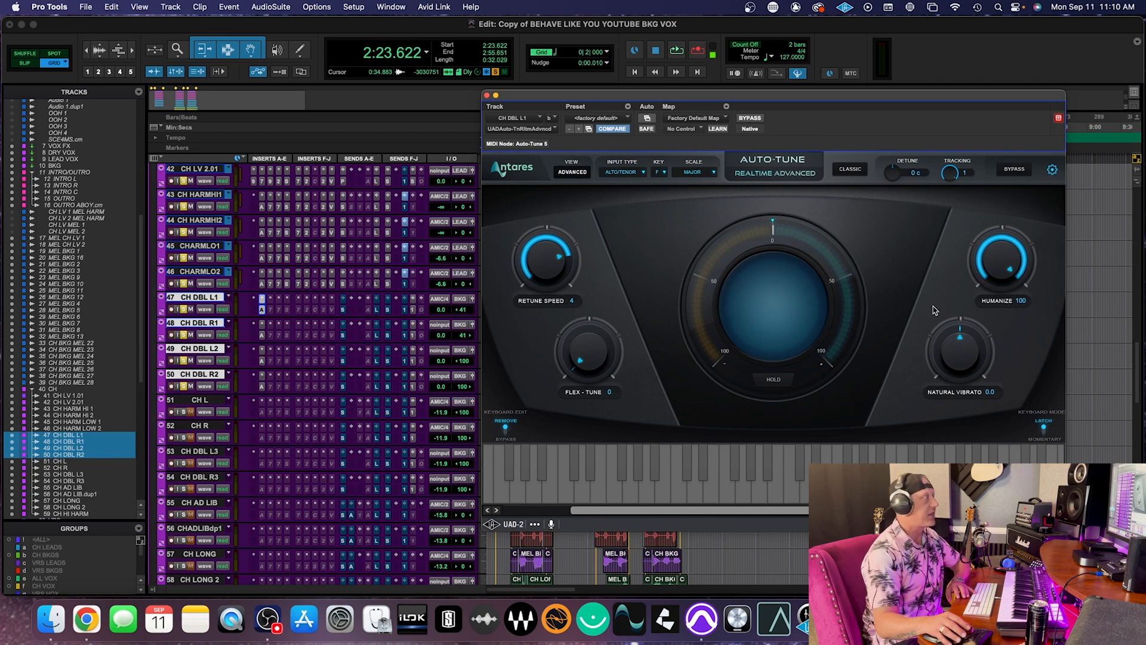
left_click(262, 335)
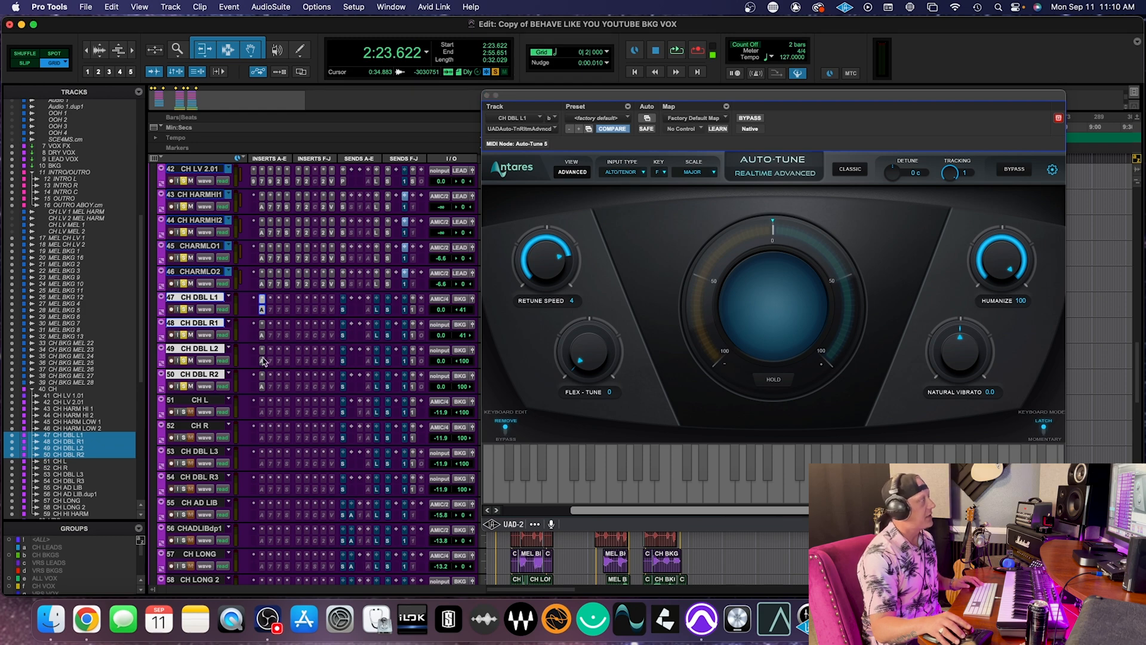
left_click(262, 361)
left_click(262, 386)
left_click(487, 95)
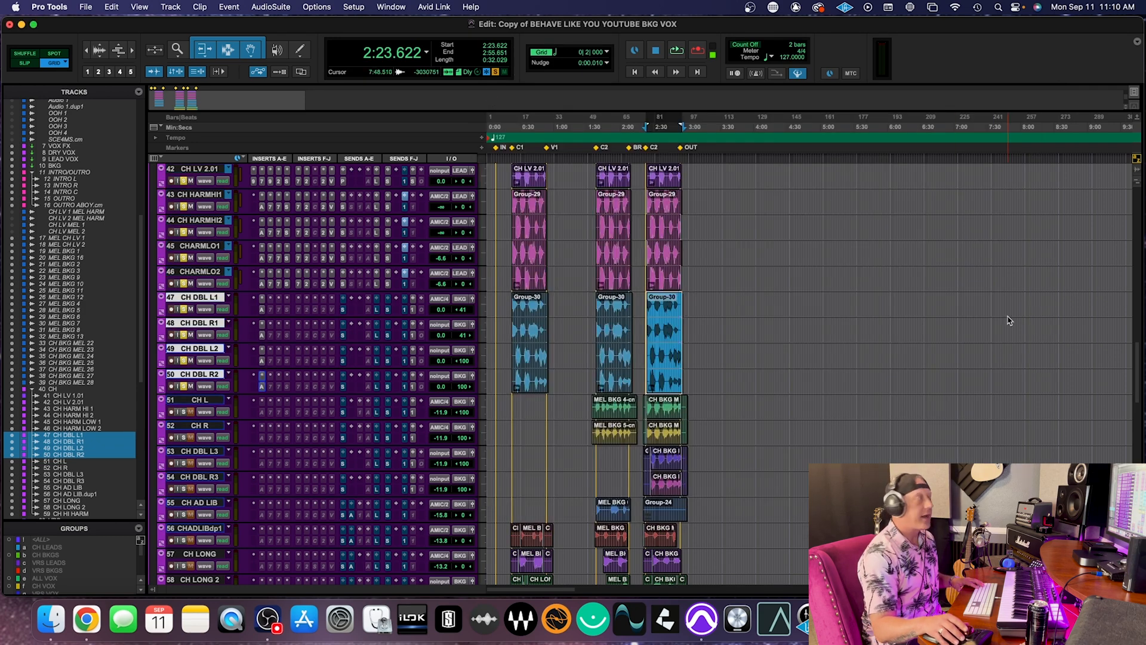
key("space")
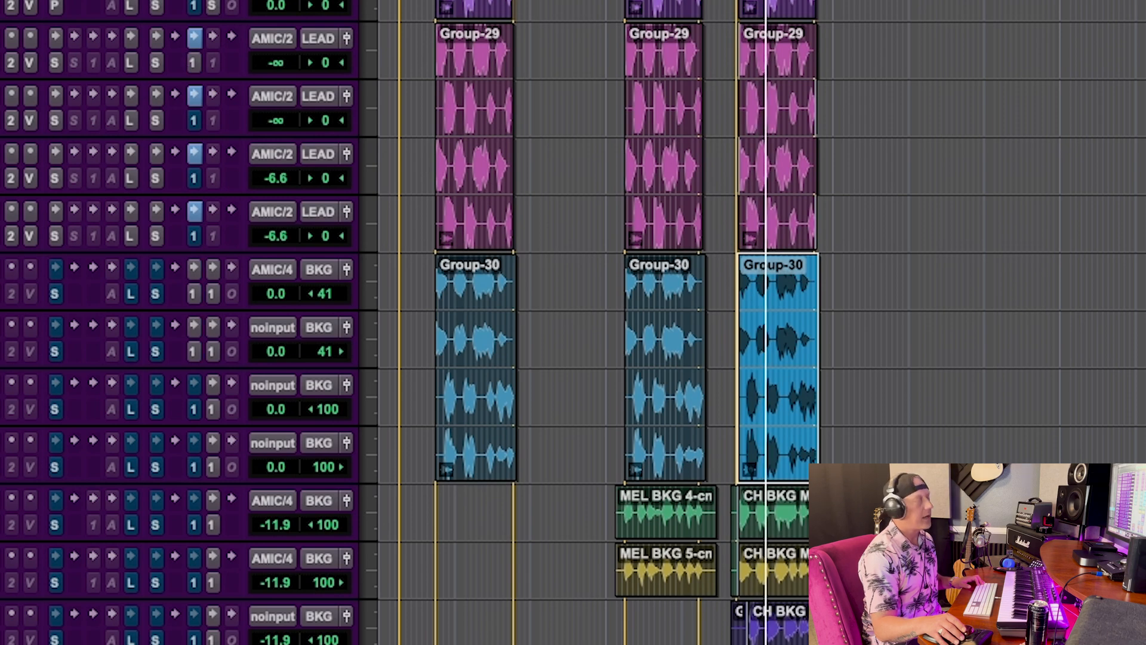
key("space")
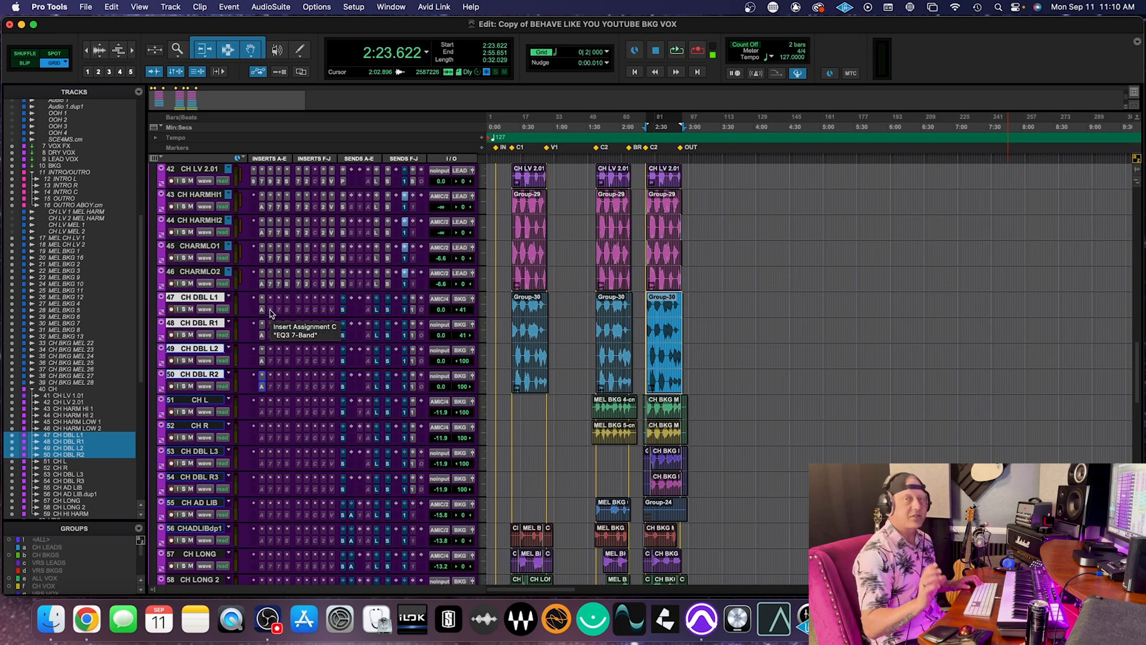
- Activate the first EQ3 7-Band insert on the four CH DBL tracks and show its settings
left_click(270, 312)
scroll(271, 313, "up", 1)
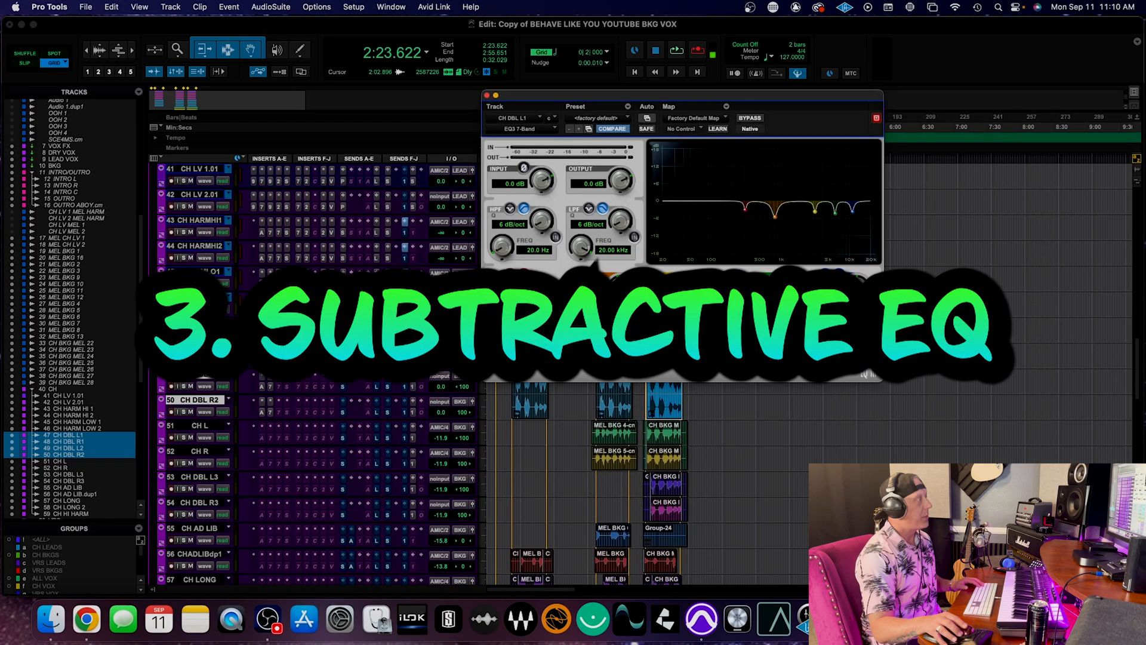
scroll(272, 313, "up", 5)
- Compare the first EQ3 7-Band of CH LV 1.01 with that of CH DBL L1 side by side, and close both windows
left_click(262, 312)
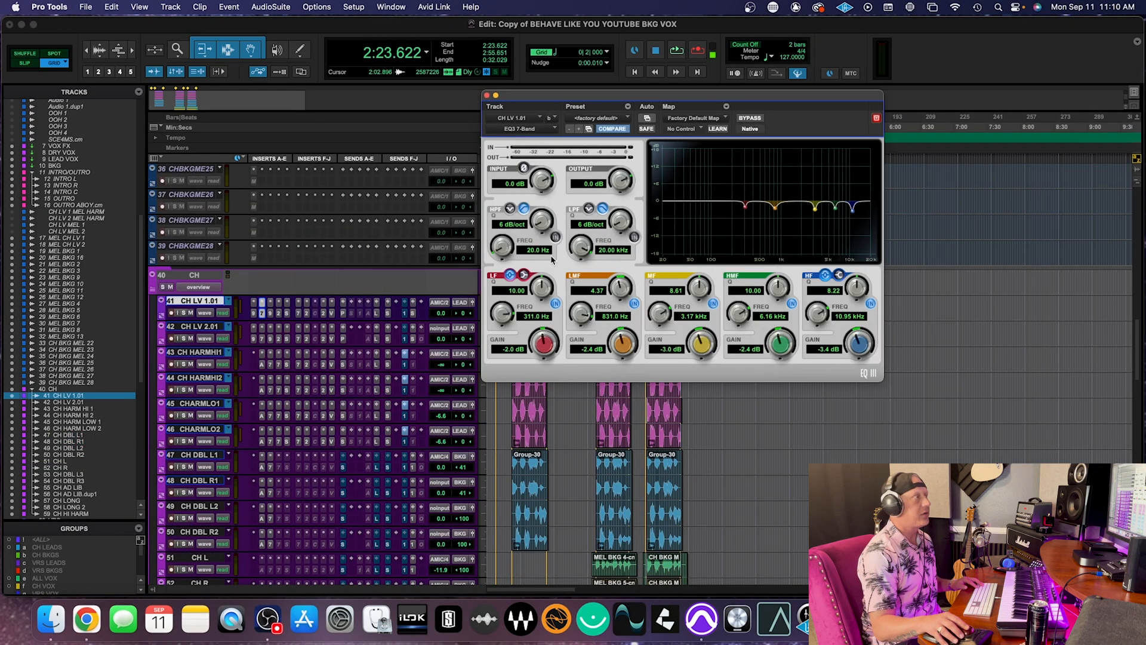
left_click(272, 468)
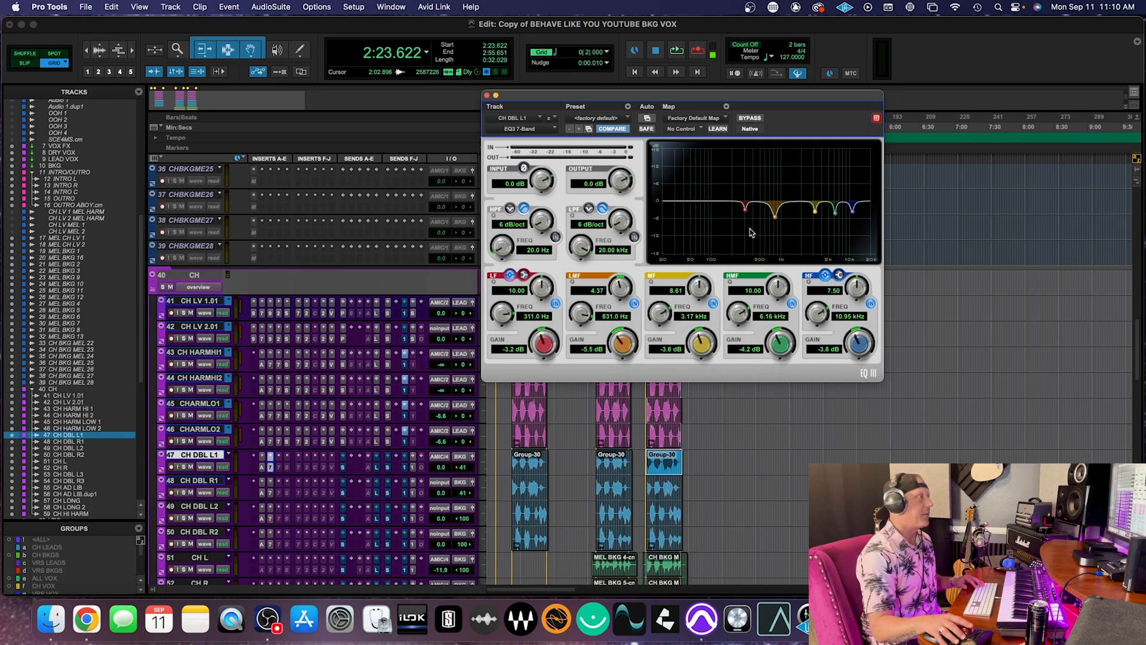
left_click(281, 316, "shift")
left_click_drag(310, 23, 379, 95)
left_click_drag(532, 102, 569, 95)
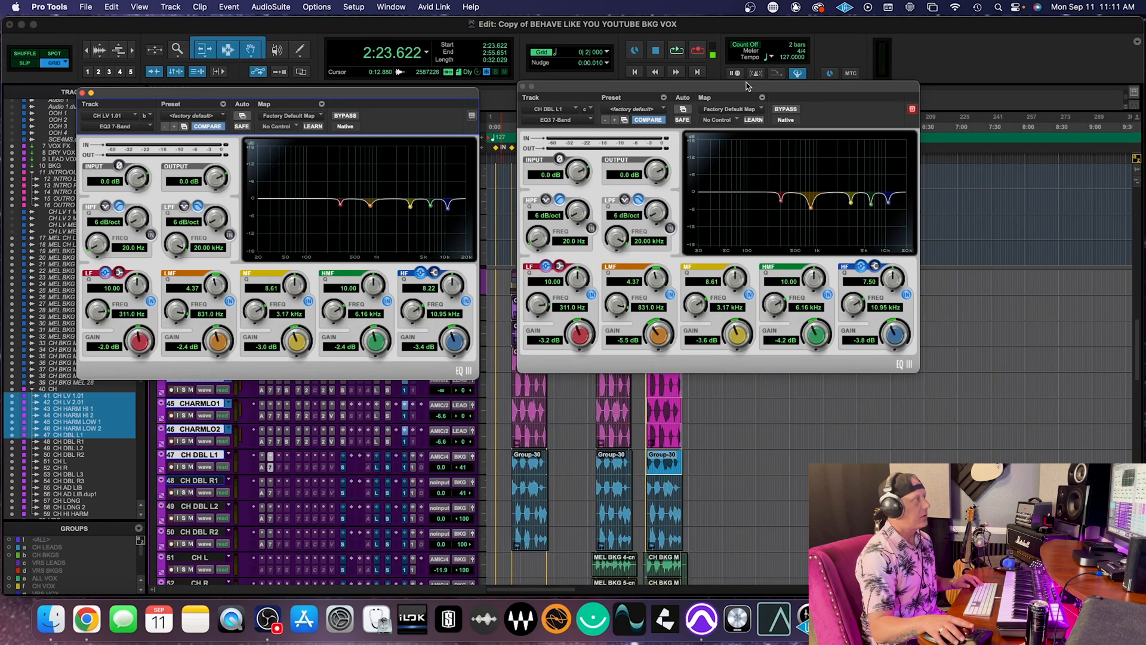
left_click_drag(746, 86, 748, 89)
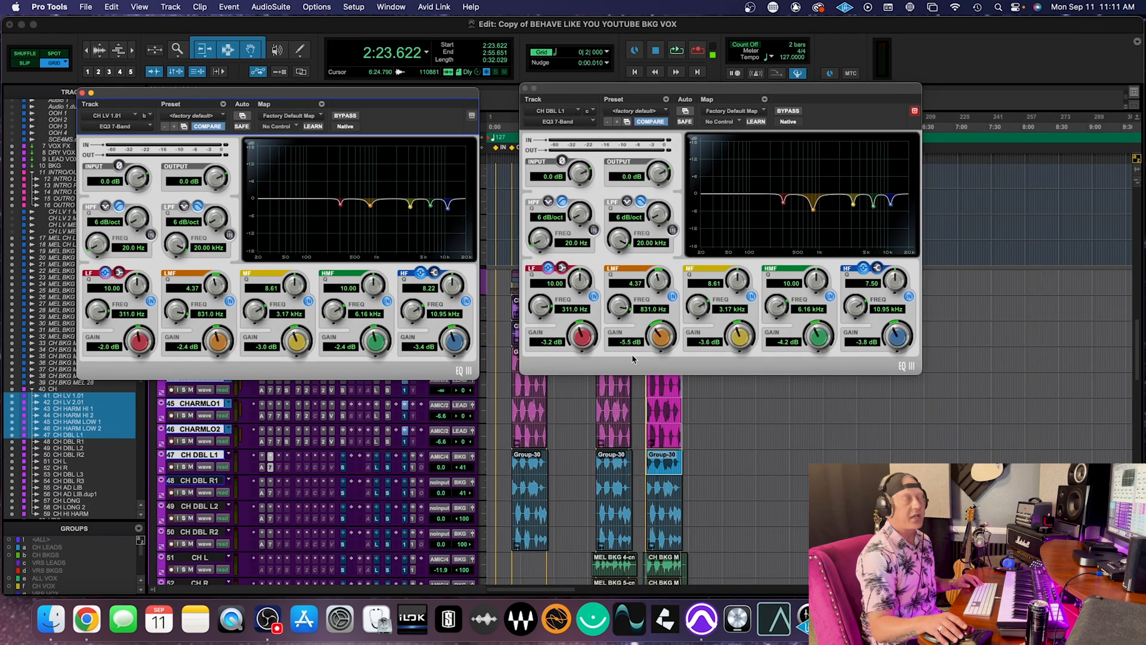
key("ctrl+alt+super+w")
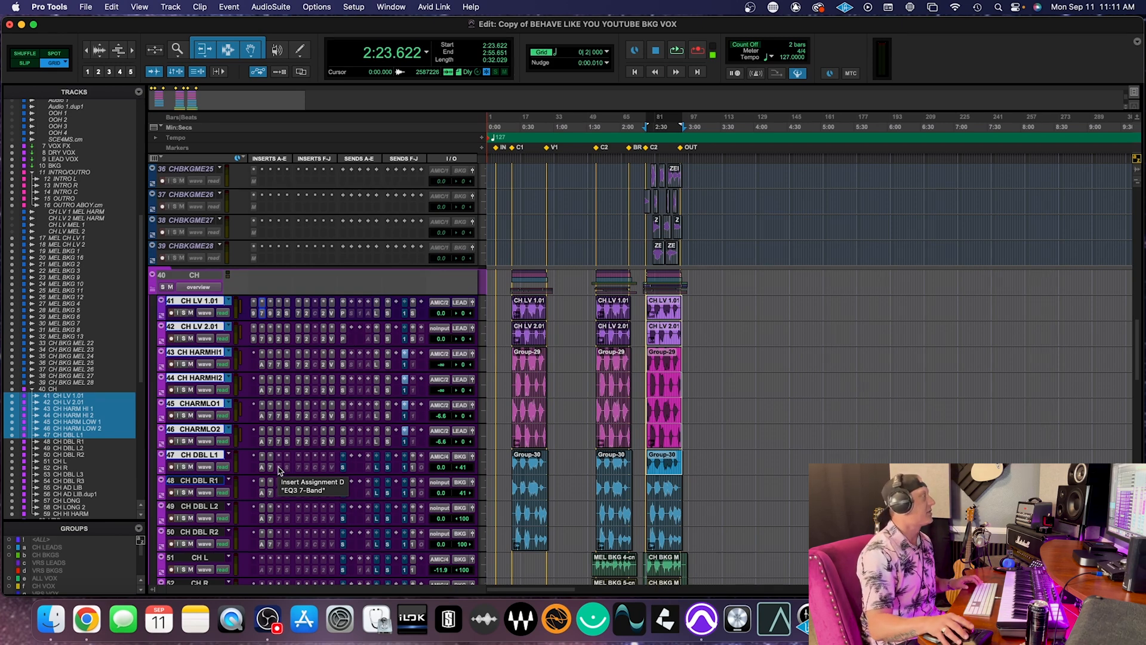
- Select CH DBL L1 through CH DBL R2, activate their second EQ3 7-Band insert and open it on CH DBL L1
left_click(207, 456)
left_click(208, 533, "shift")
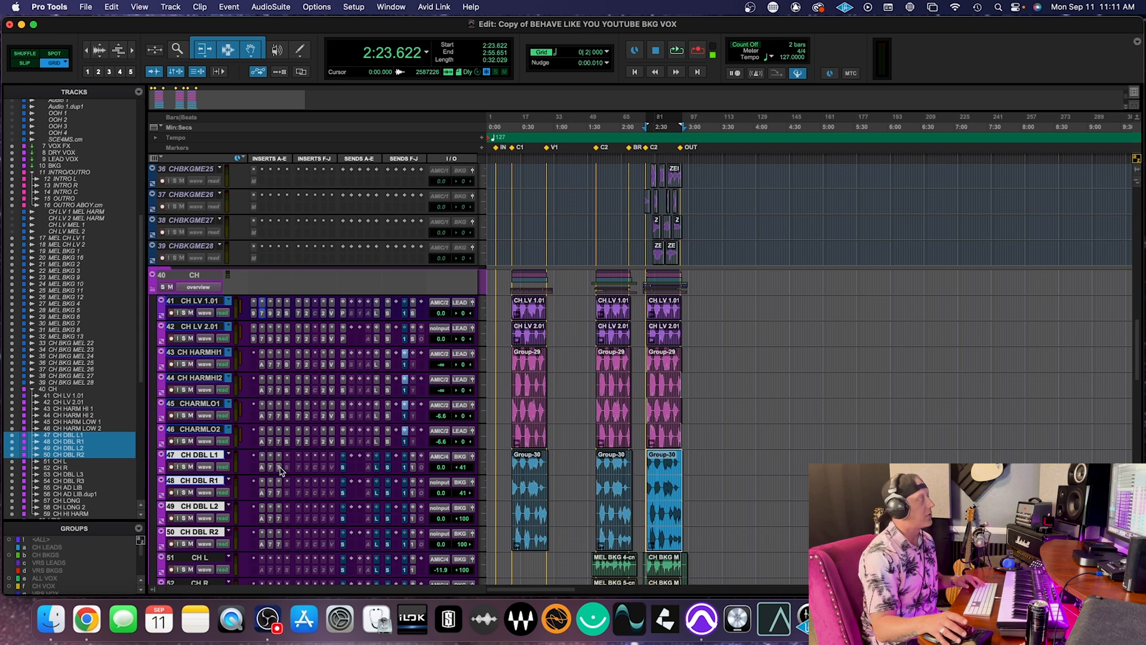
left_click(279, 467)
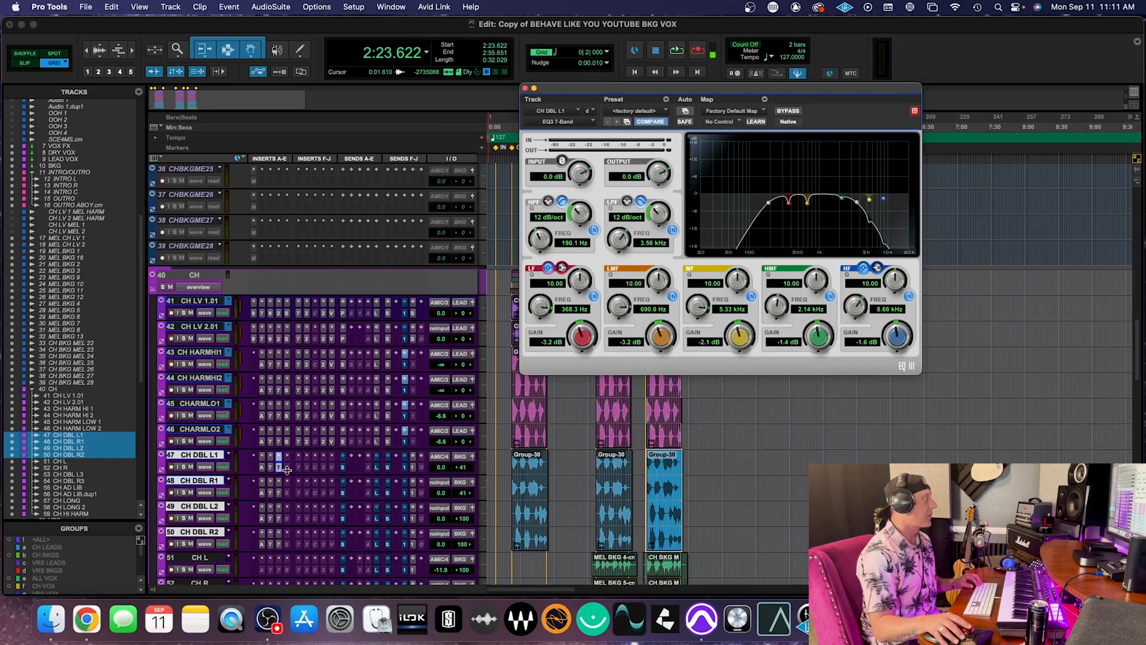
- Compare the second EQ3 7-Band curves of CH DBL R1, CH DBL L1 and CH HARM HI 1
left_click(278, 507)
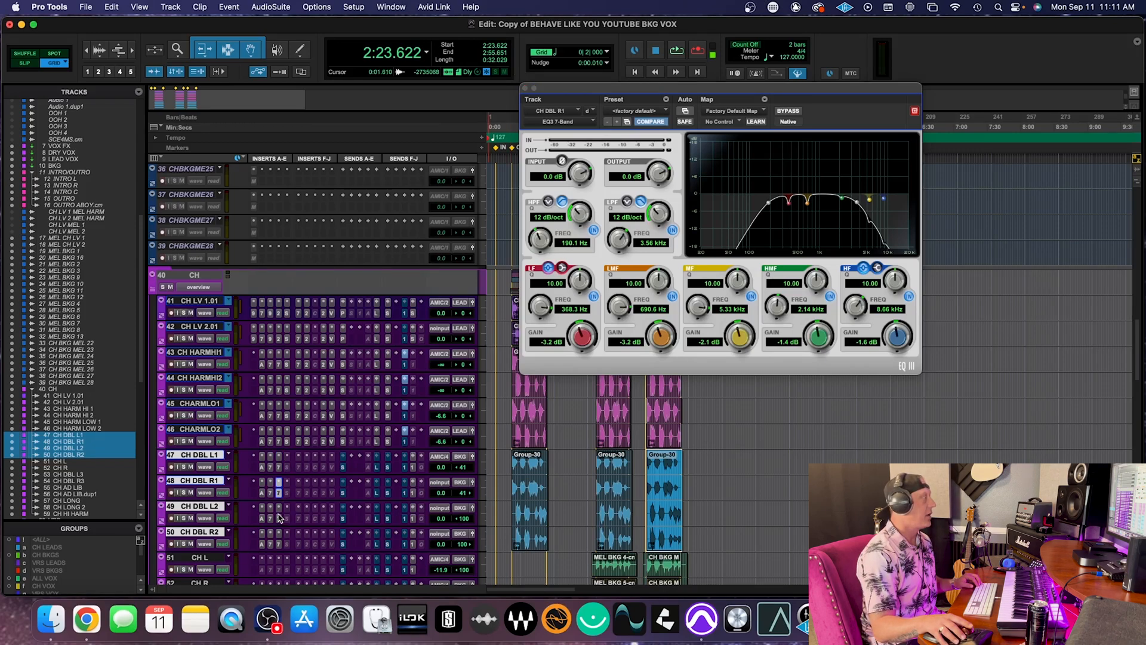
left_click(278, 457)
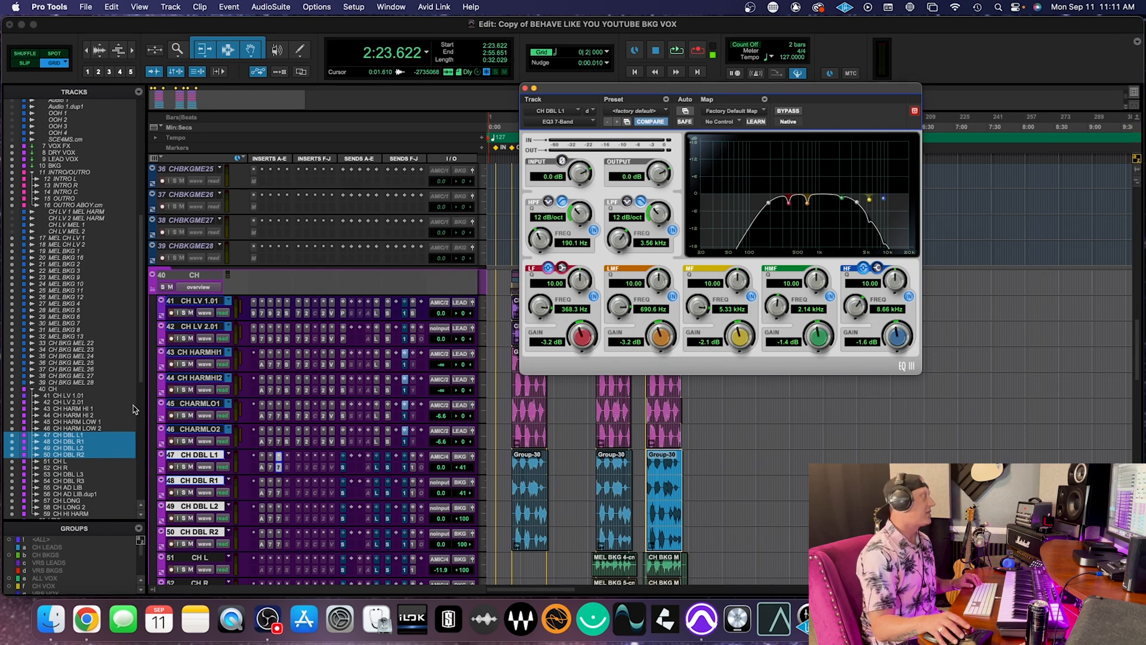
left_click(282, 364)
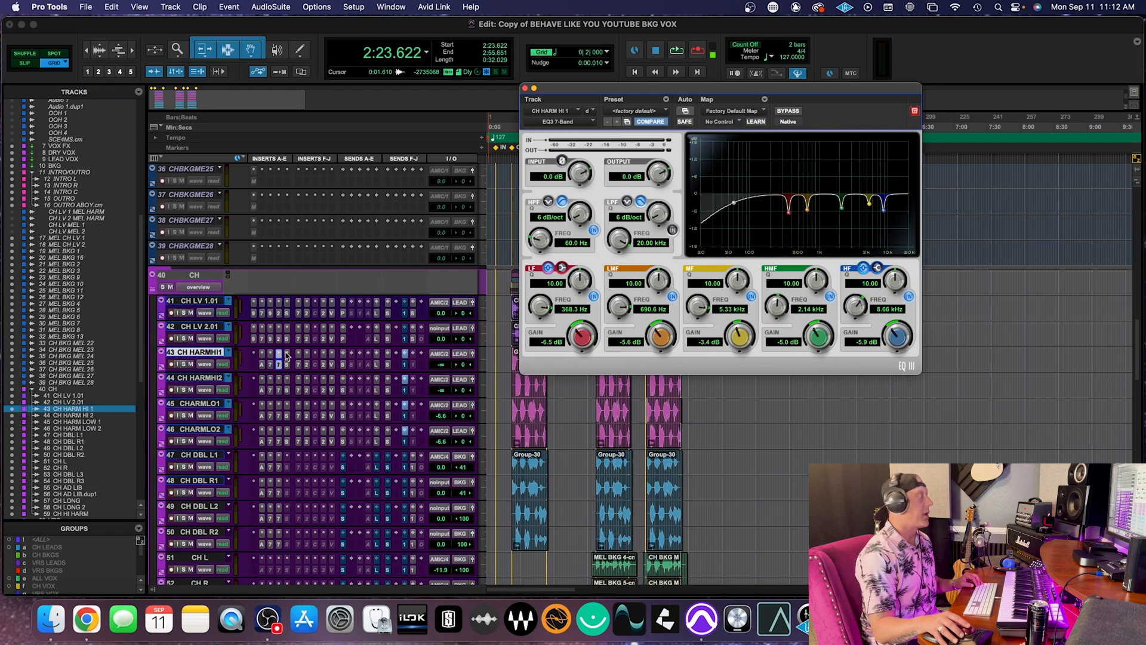
left_click(277, 469)
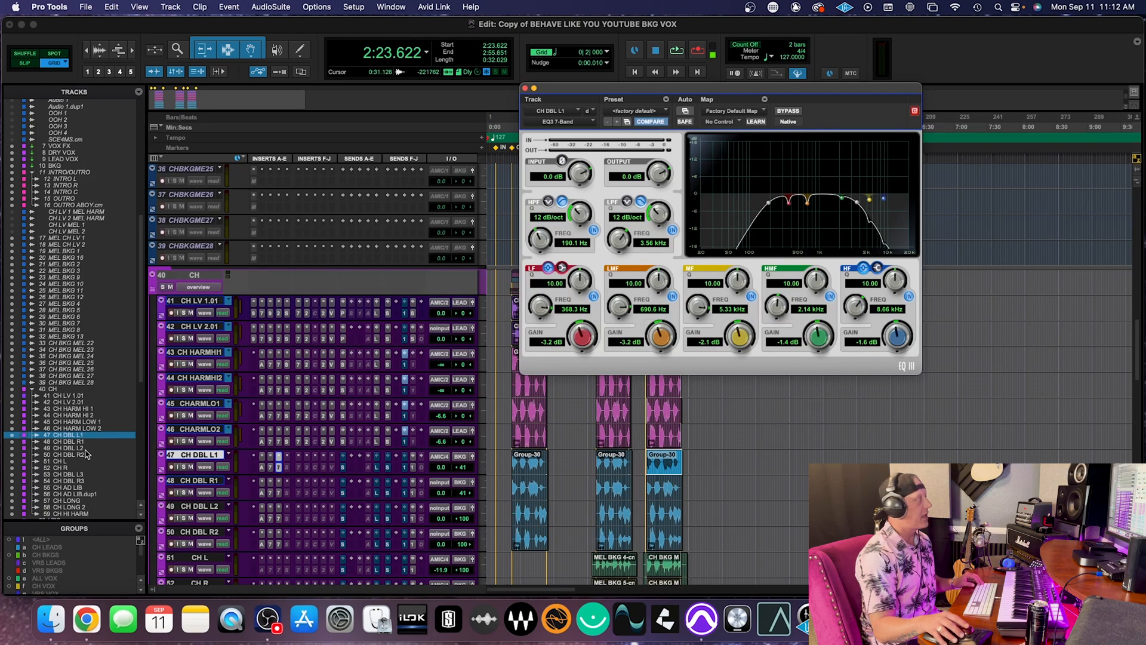
- Solo tracks CH DBL L1 through CH DBL R2 and start playback of the last chorus
left_click(202, 531, "shift")
left_click(185, 544)
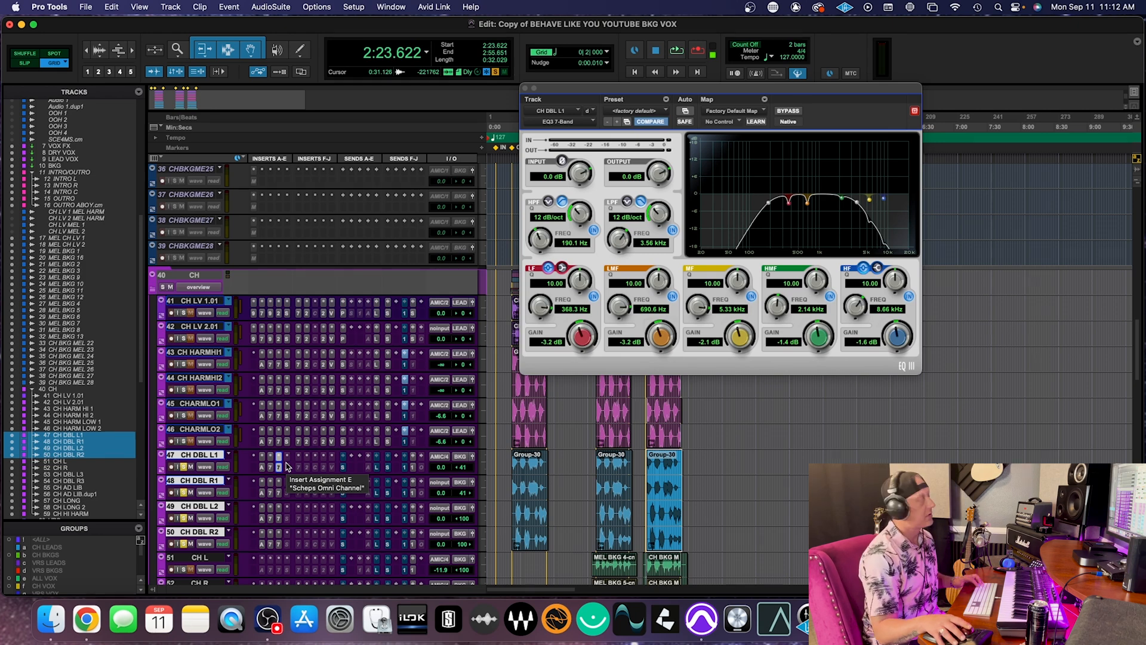
key("space")
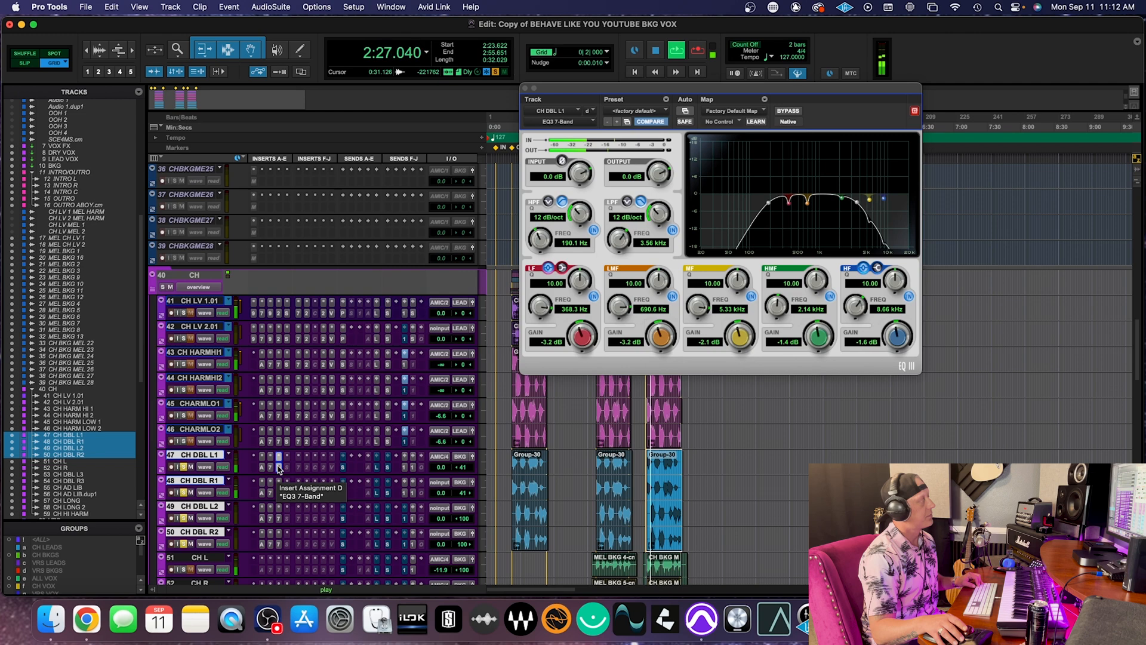
- Compare the doubles with the second EQ3 7-Band bypassed and enabled during playback, and stop the transport
left_click(278, 467, "super")
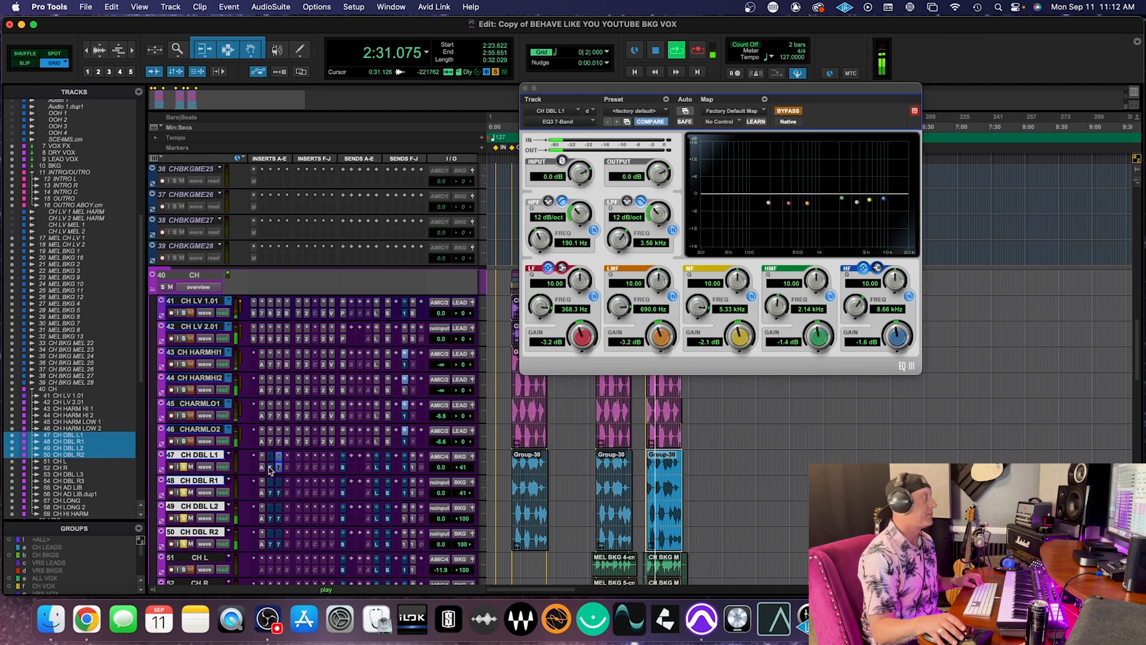
left_click(278, 468, "super")
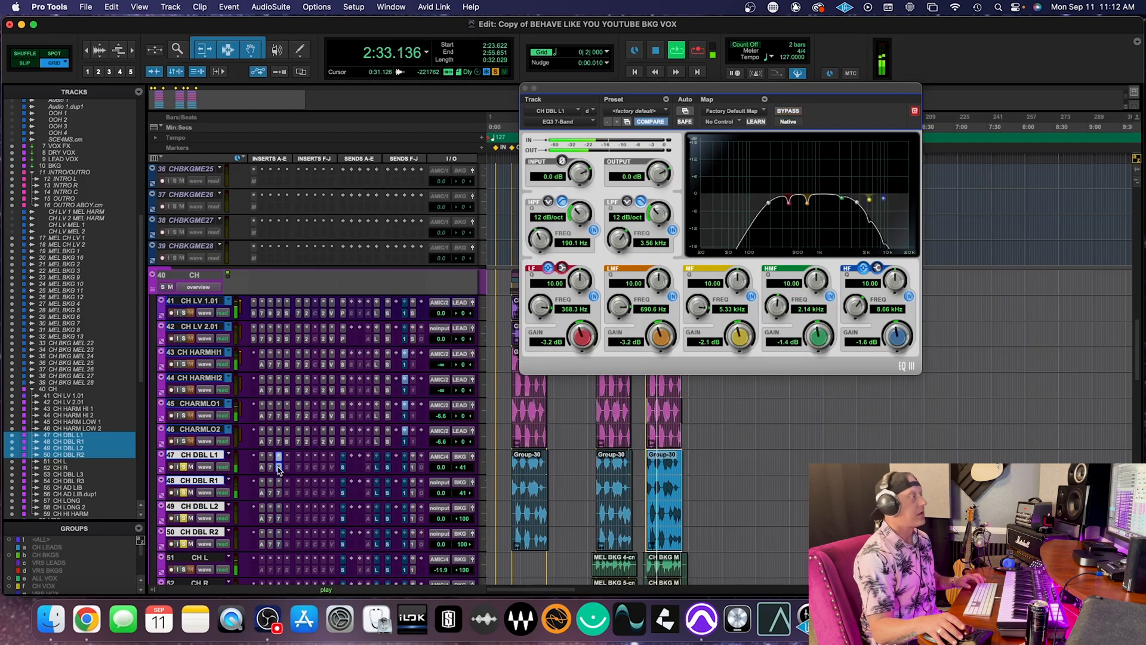
key("space")
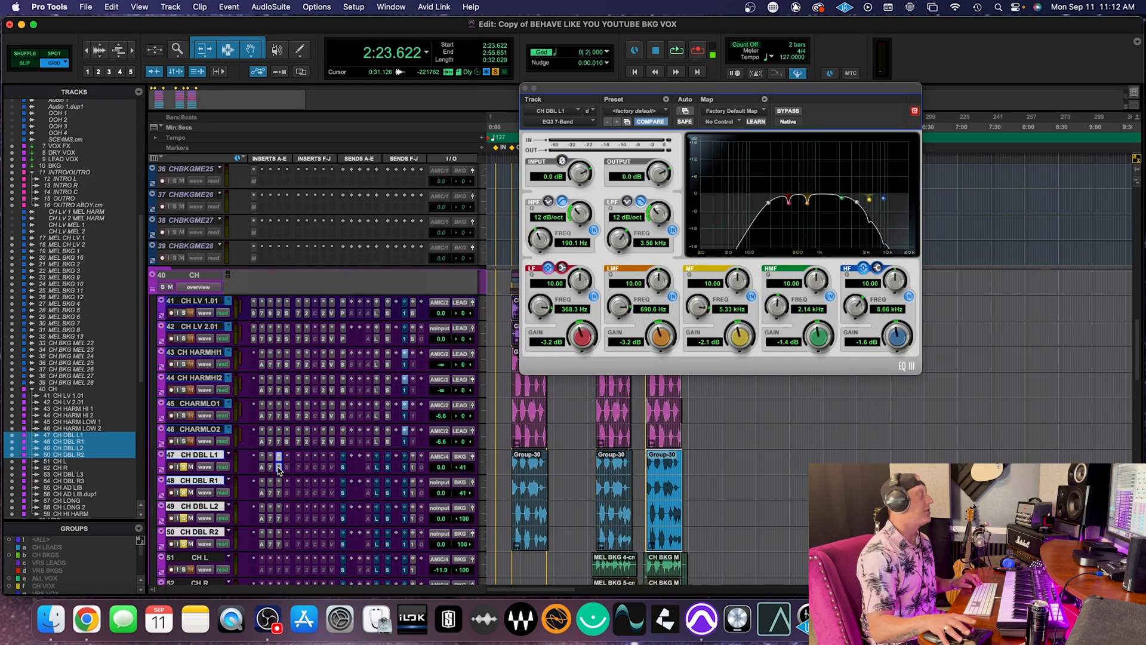
- Solo the lead tracks CH LV 1.01 and CH LV 2.01 in addition to the soloed doubles
left_click(186, 327)
left_click(192, 301, "shift")
left_click(183, 314)
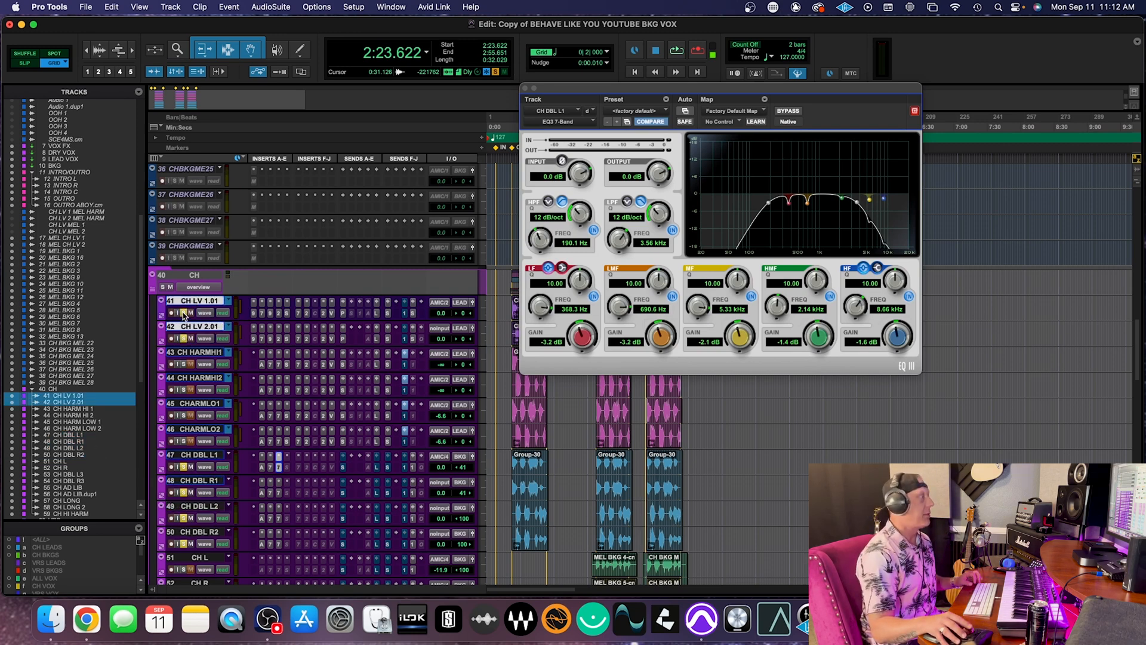
- Reselect CH DBL L1 through CH DBL R2 and compare their second EQ3 7-Band bypassed and enabled while playing with the leads
left_click(279, 469, "super")
left_click(279, 469, "super")
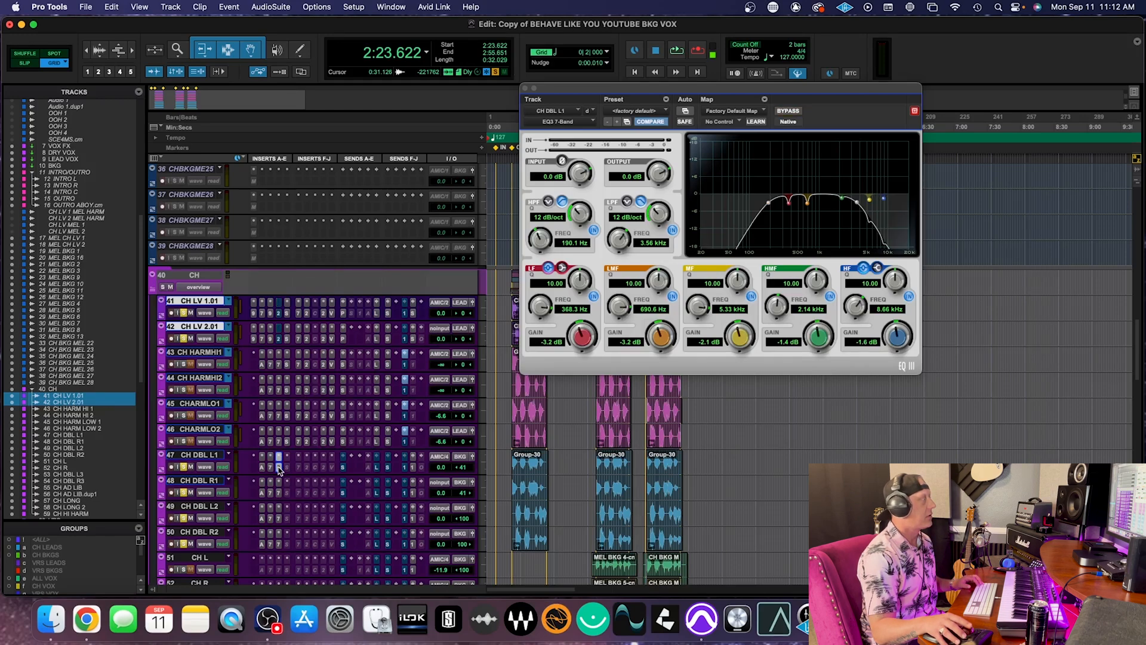
left_click(213, 454)
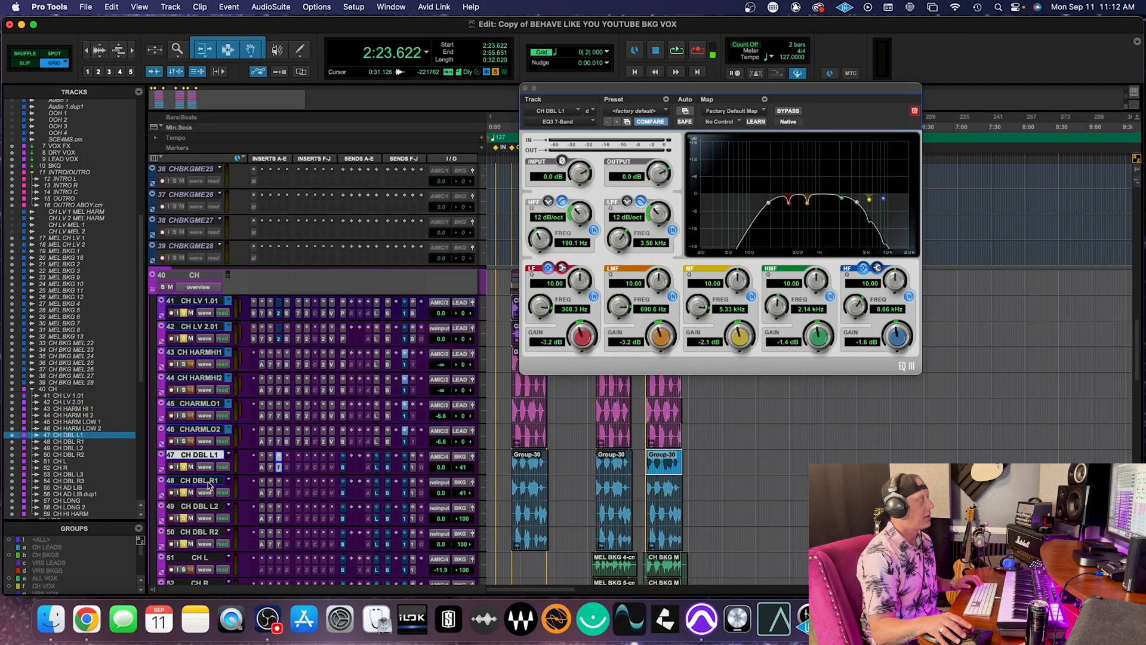
left_click(215, 532, "shift")
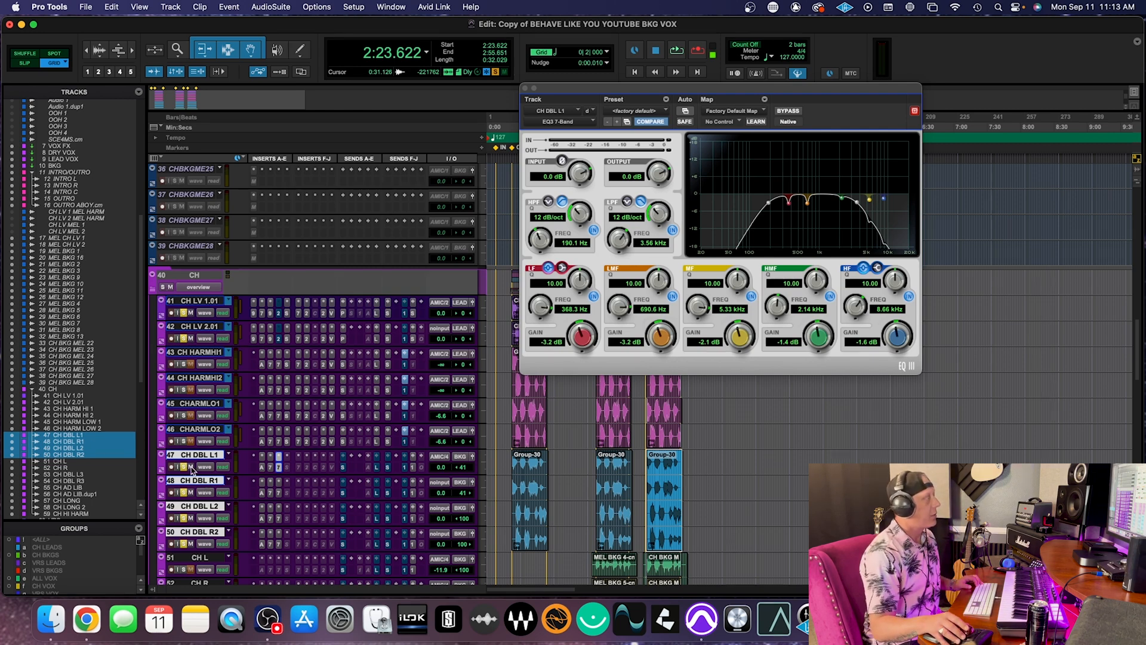
key("space")
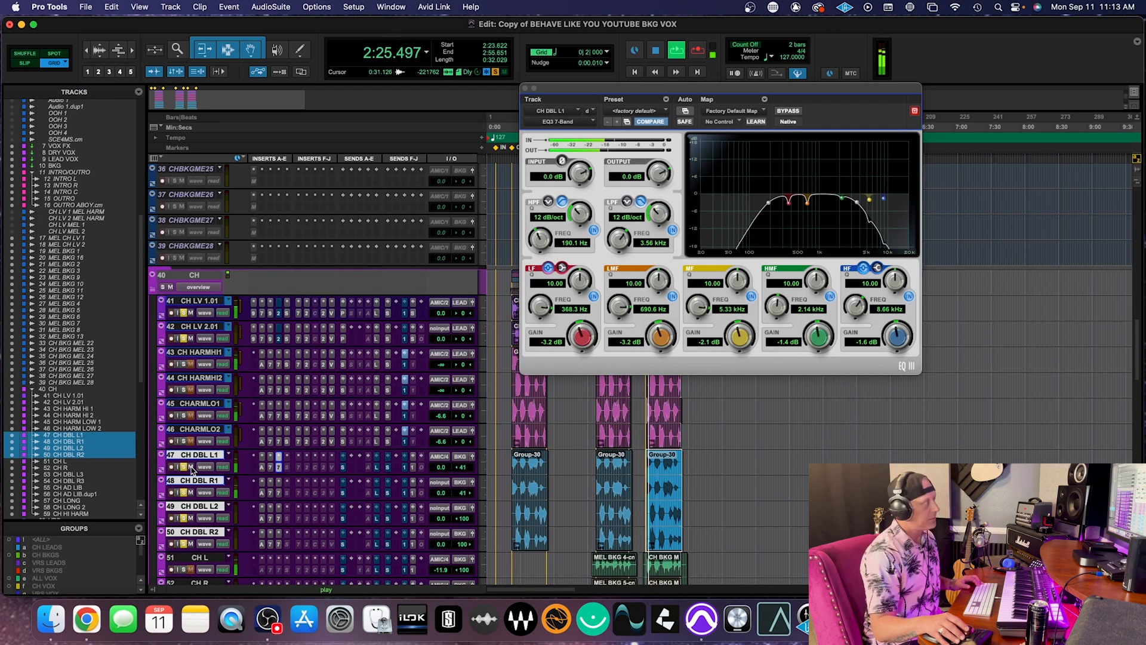
left_click(278, 464, "super")
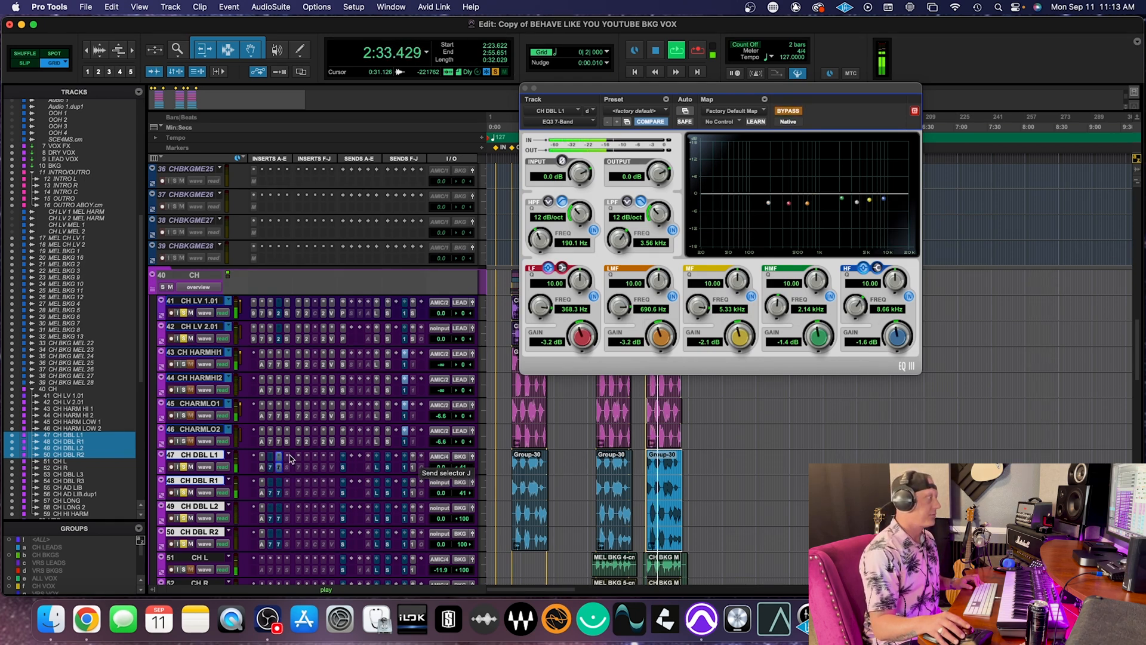
left_click(278, 465, "super")
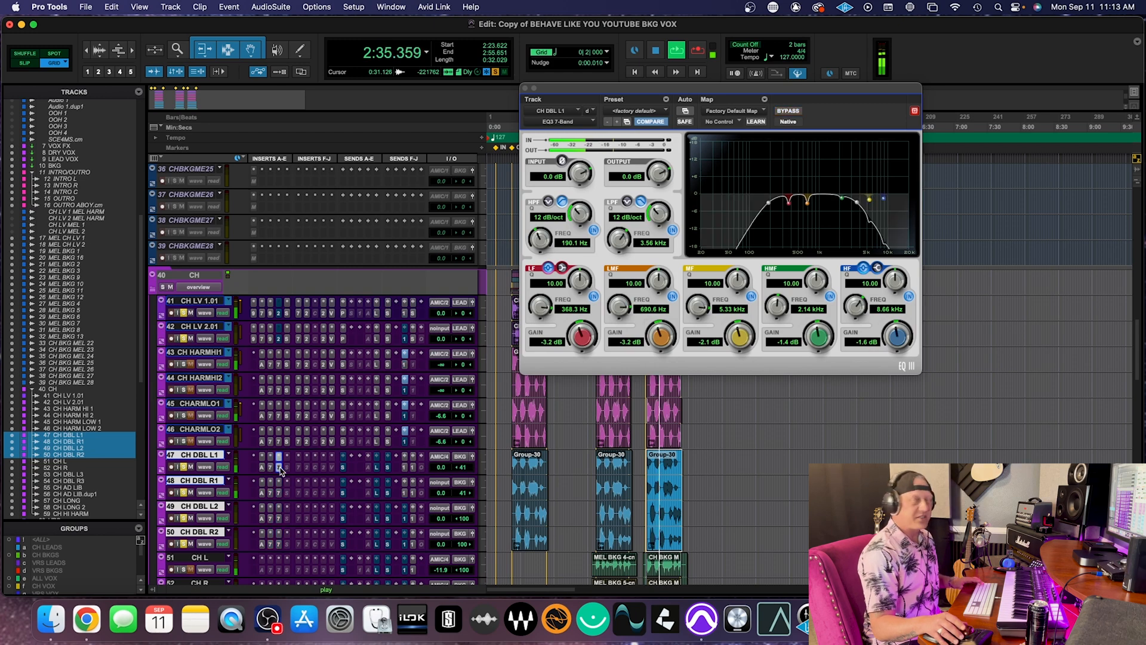
key("space")
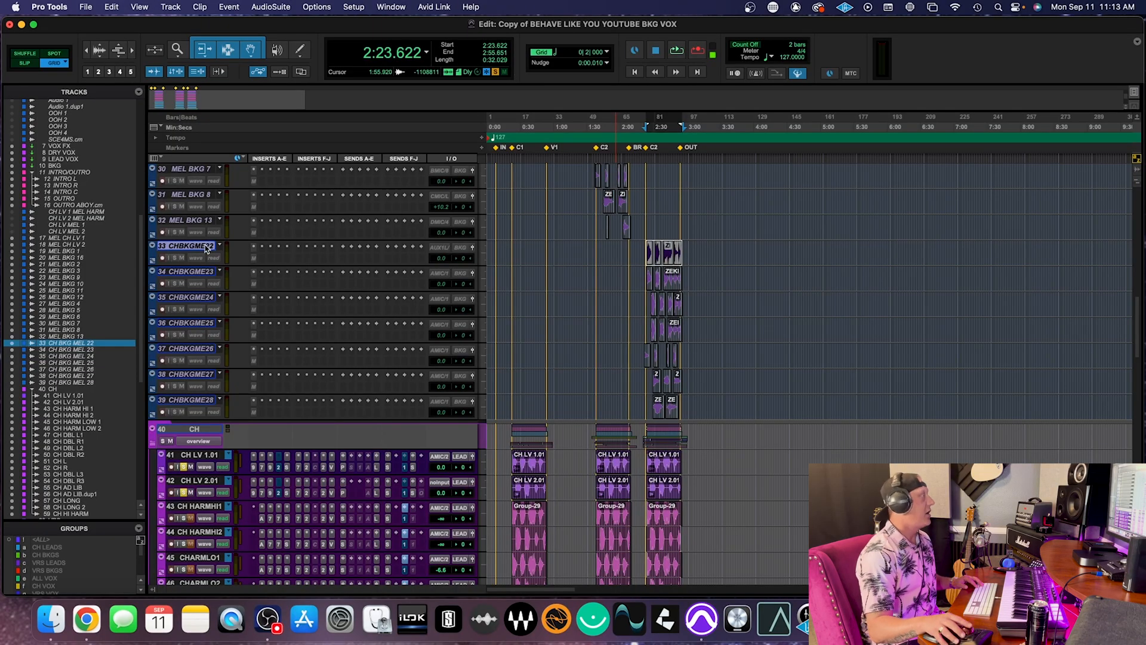
- Make track CH BKG MEL 22 active, open its Melodyne editor and select the F3 note before bar 88 with the Pitch tool
right_click(206, 249)
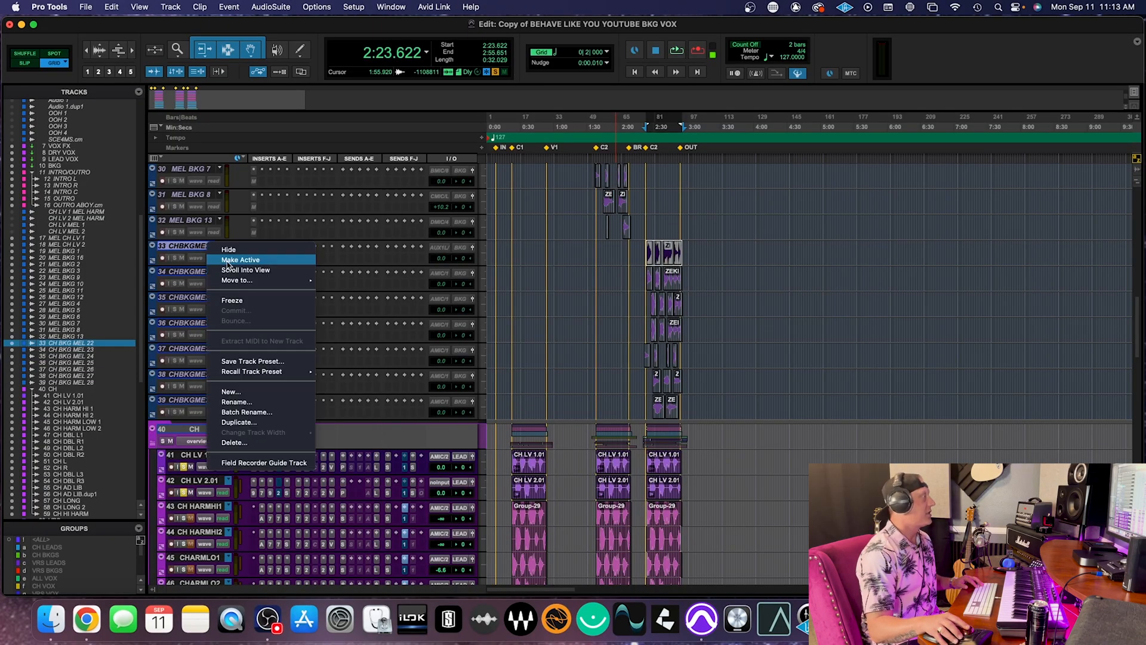
left_click(229, 260)
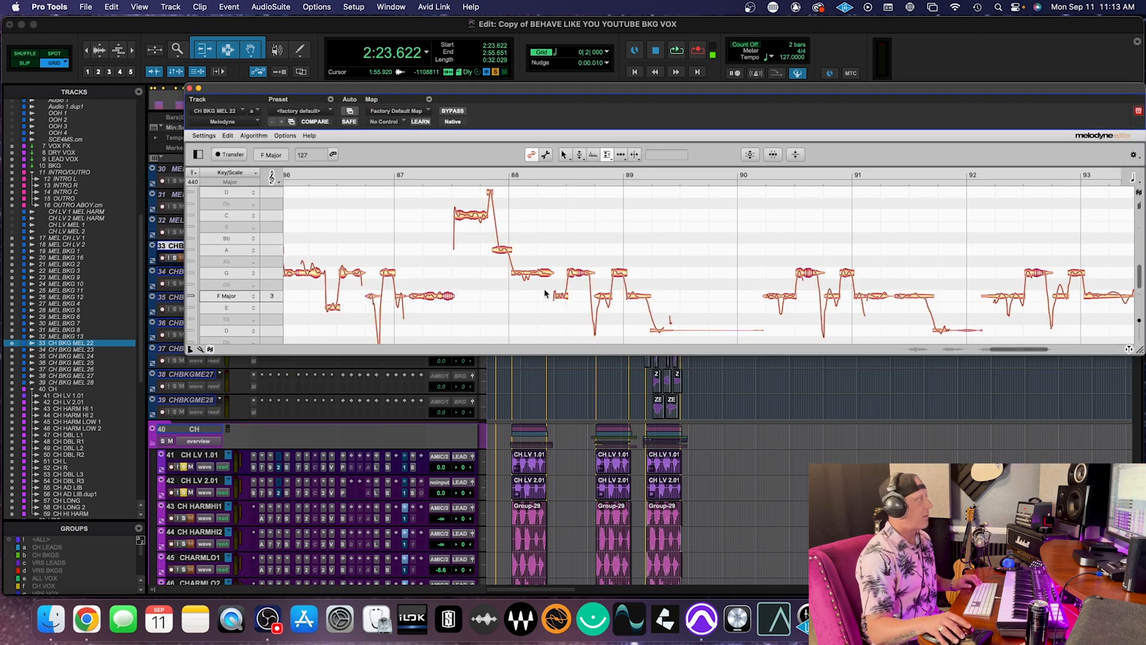
right_click(472, 282)
left_click(476, 281)
left_click(447, 295)
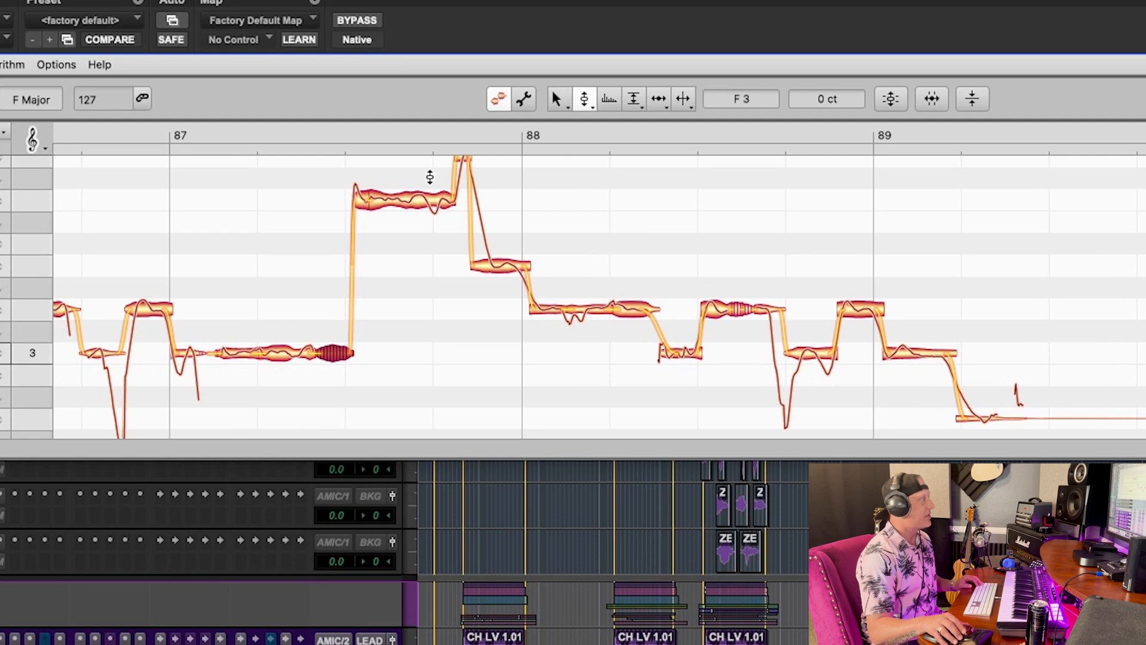
- Lower the sibilant level of the G3 note after bar 88 to -55% and the F3 sibilant before it to -68%, and close Melodyne
left_click(733, 306)
right_click(735, 311)
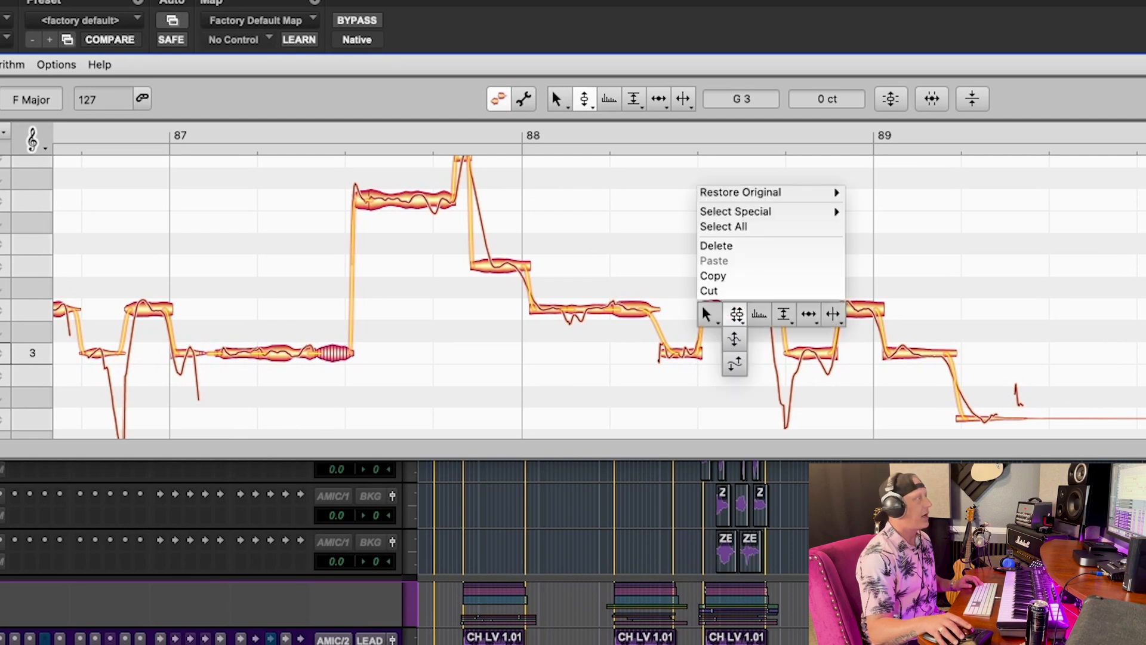
left_click(782, 363)
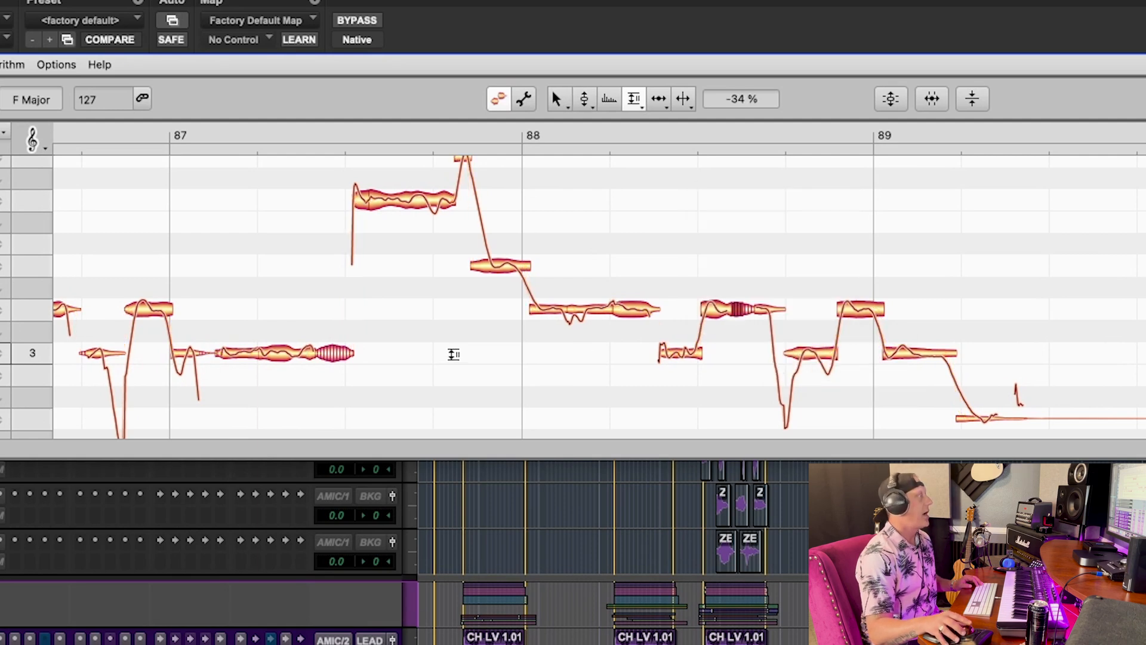
left_click_drag(738, 306, 734, 352)
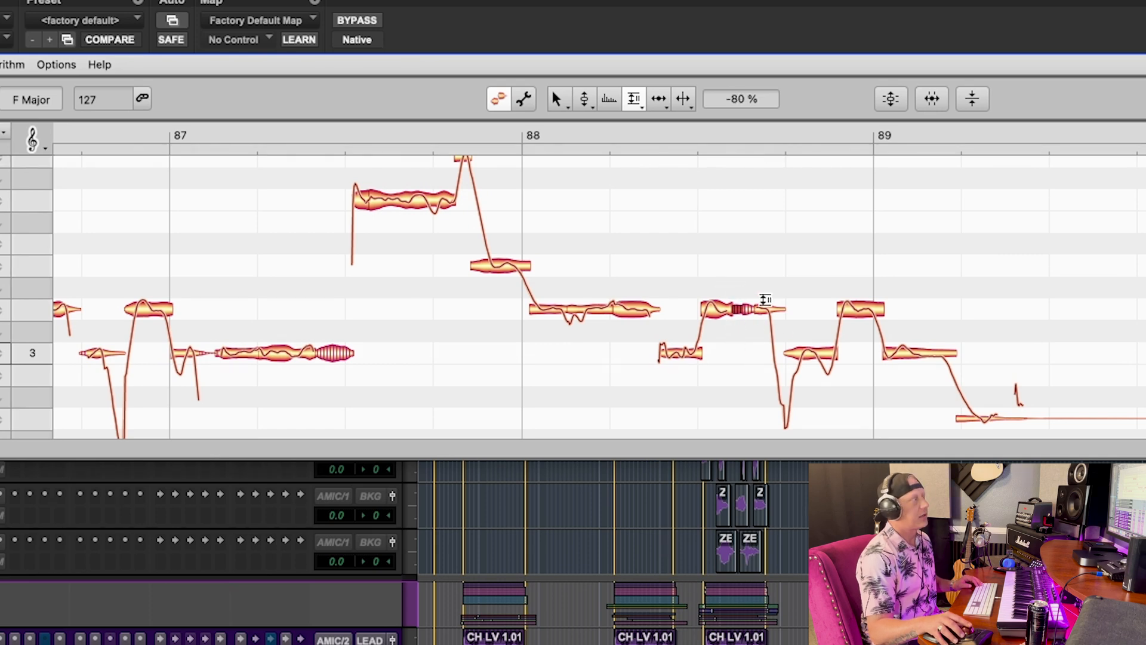
left_click_drag(734, 307, 758, 351)
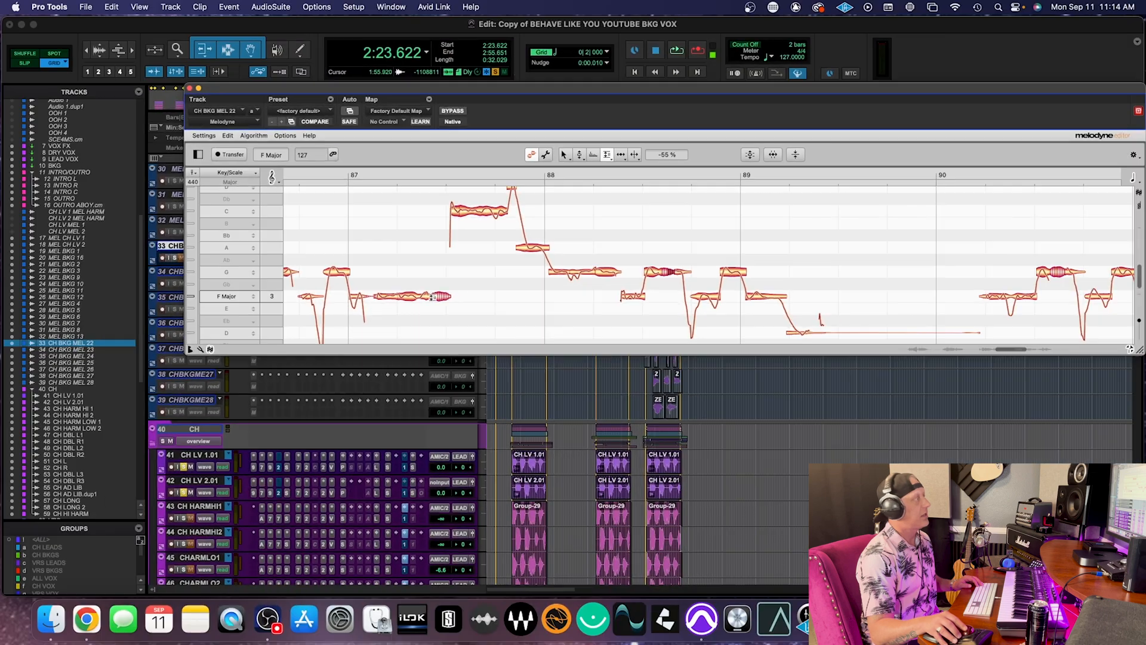
mouse_move(333, 353)
left_mouse_down()
mouse_move(338, 381)
mouse_move(321, 369)
left_mouse_up()
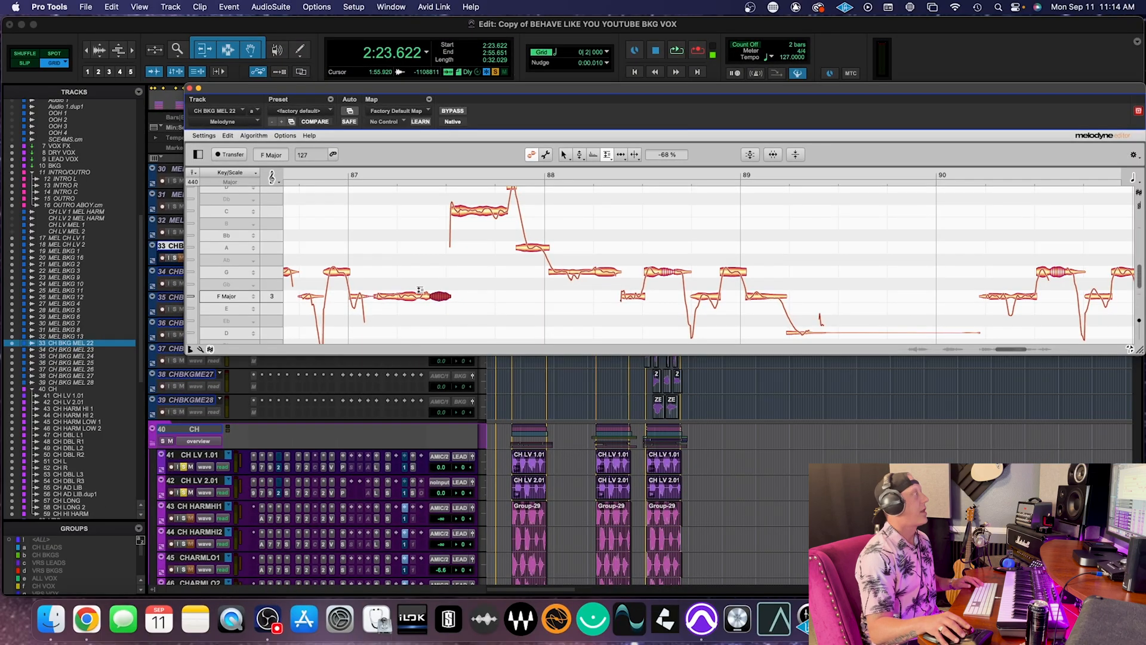
left_click(189, 89)
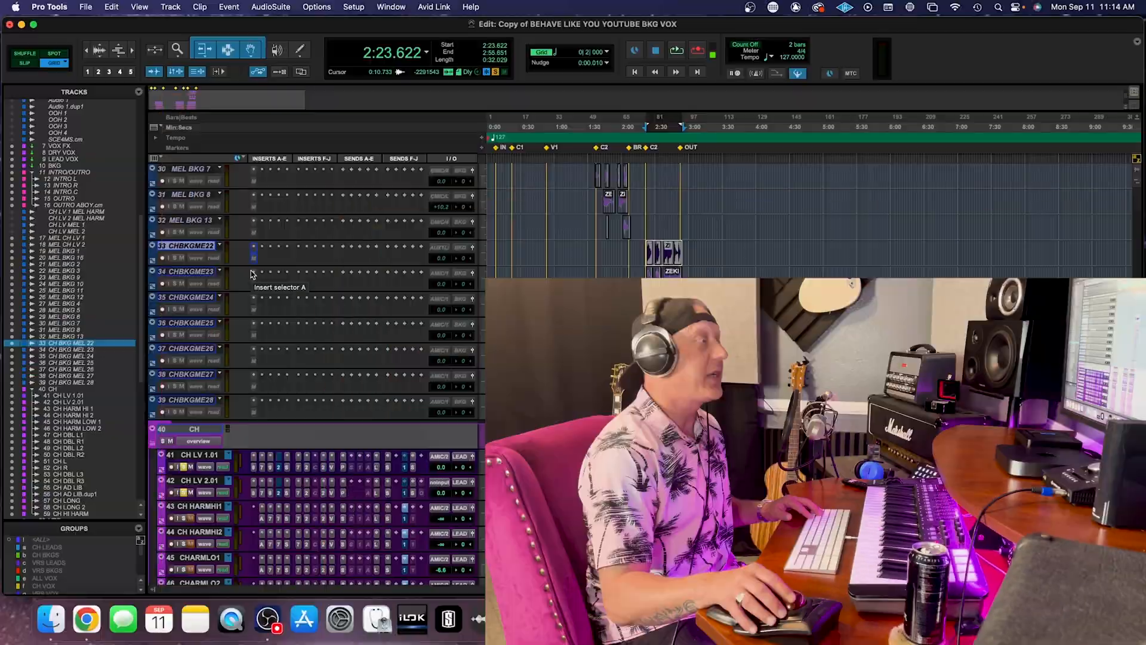
- Review the second EQ3 7-Band curve on CH DBL L1 and close its window
scroll(392, 430, "down", 15)
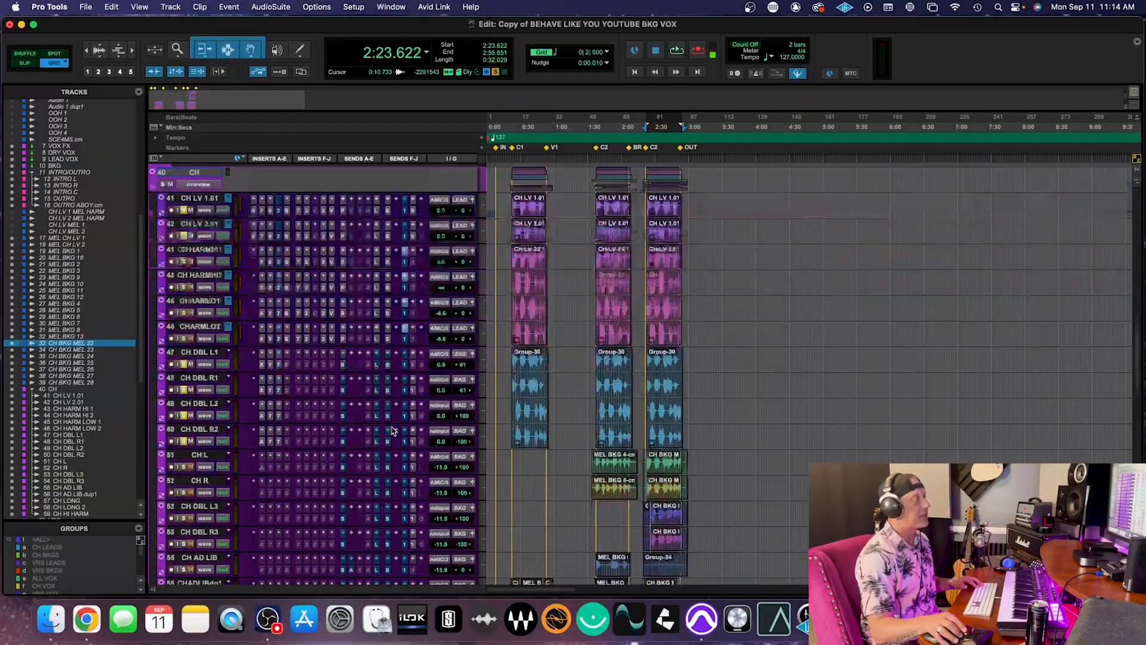
scroll(392, 429, "up", 10)
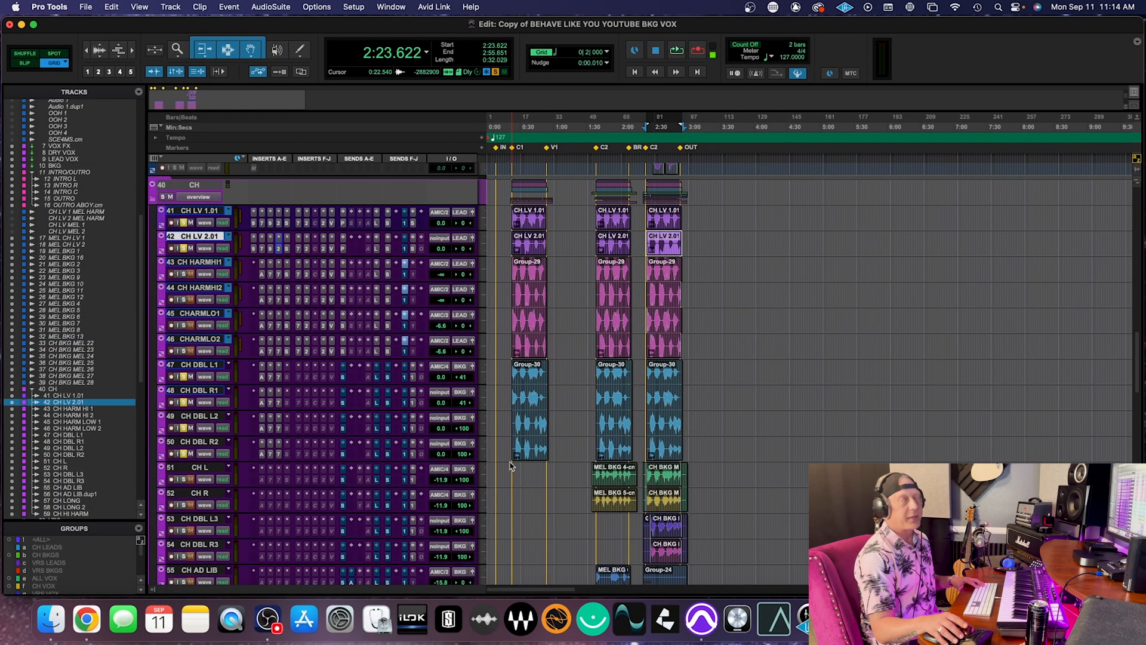
left_click(279, 377)
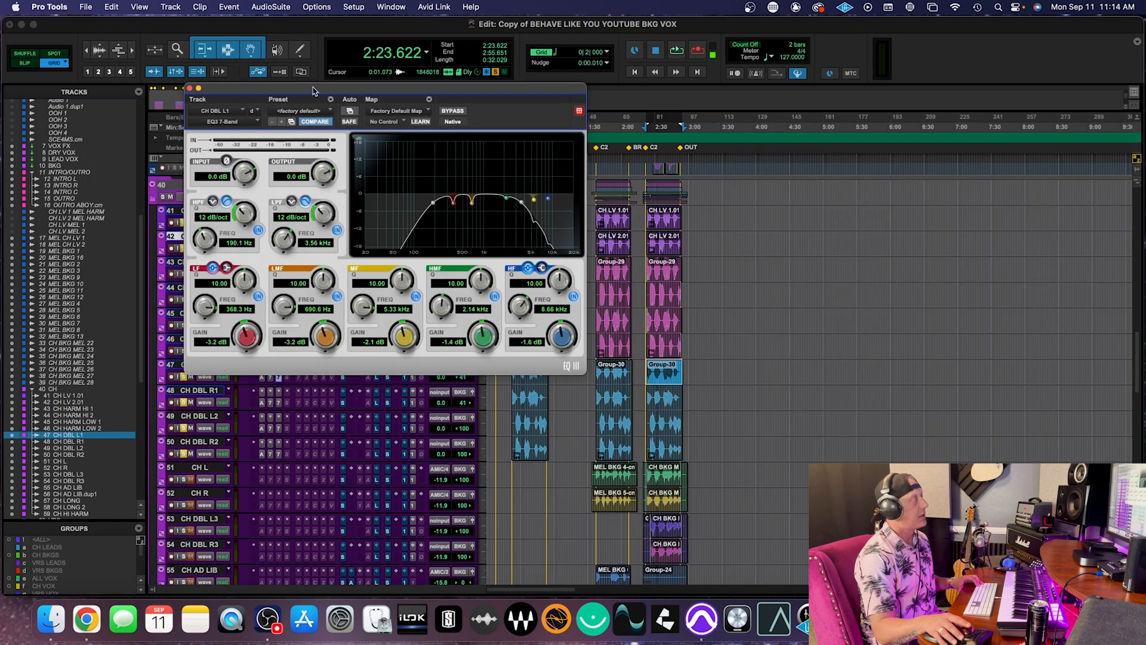
left_click_drag(315, 100, 680, 123)
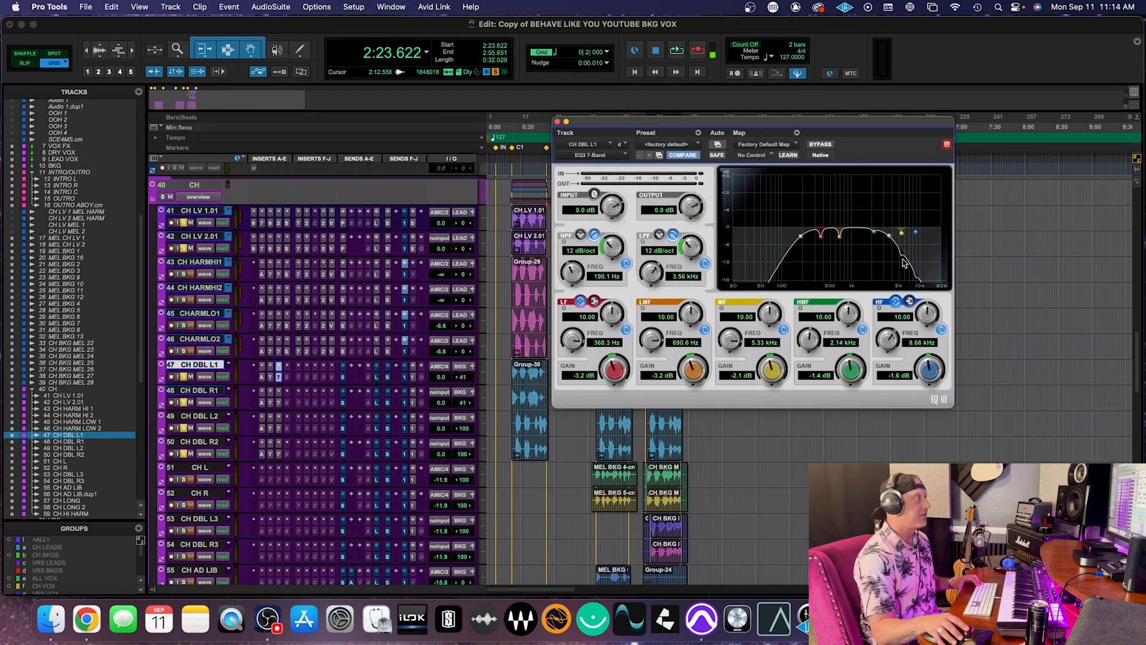
left_click(557, 122)
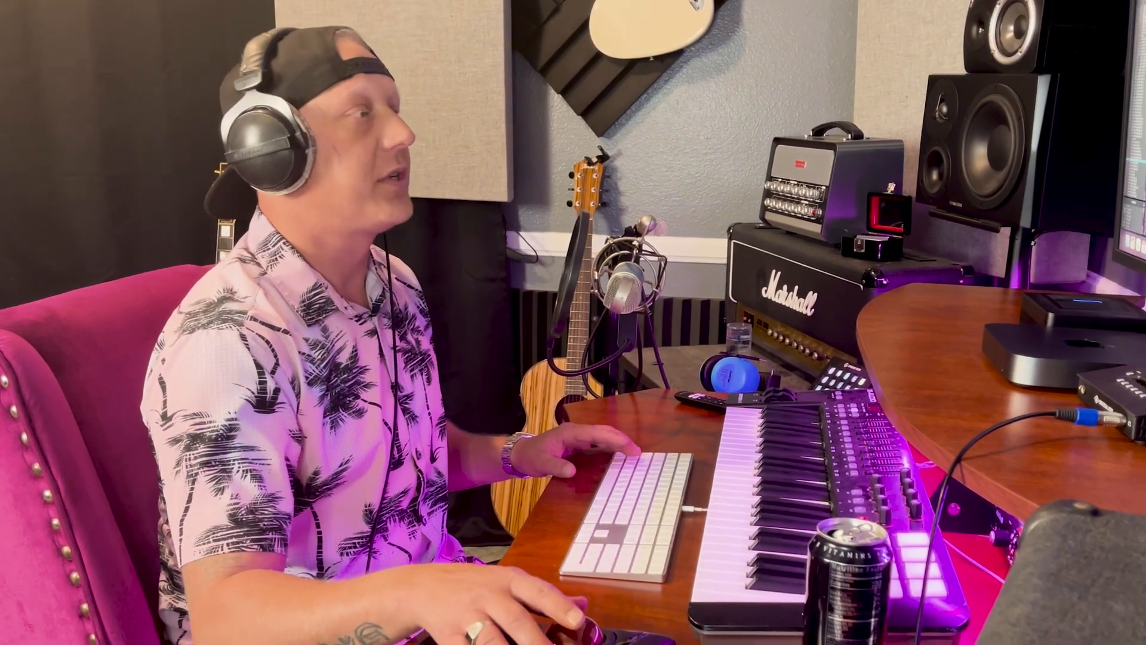
- Play the last chorus, select CH DBL L1 through CH DBL R2, activate their Scheps Omni Channel insert and open it on CH DBL L1
key("space")
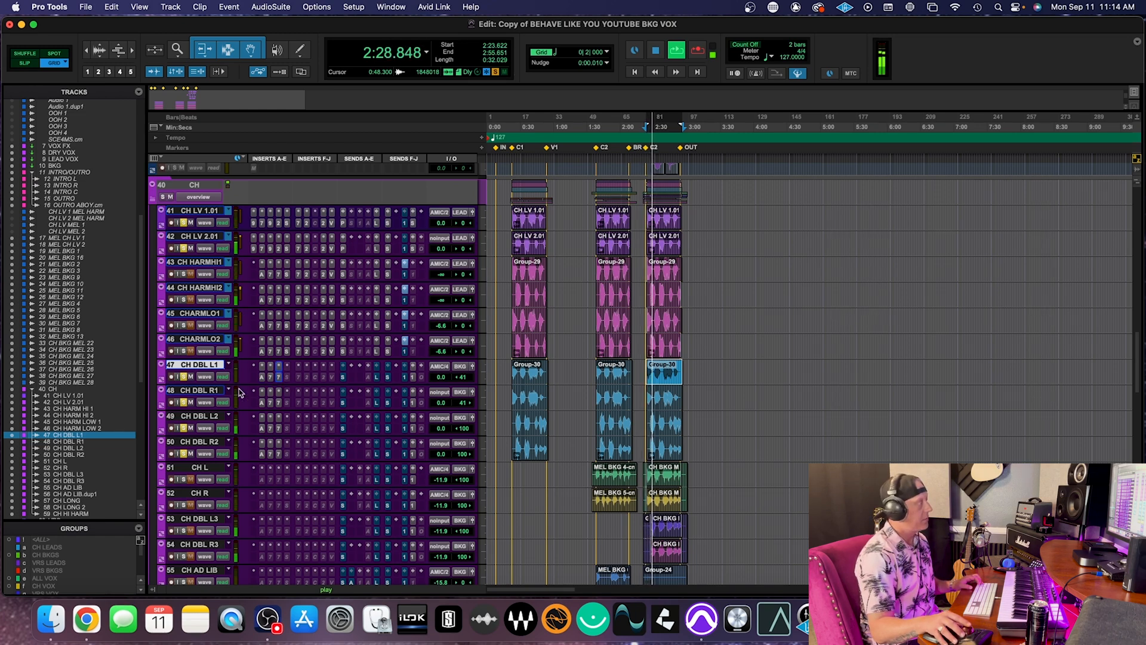
left_click(219, 442, "shift")
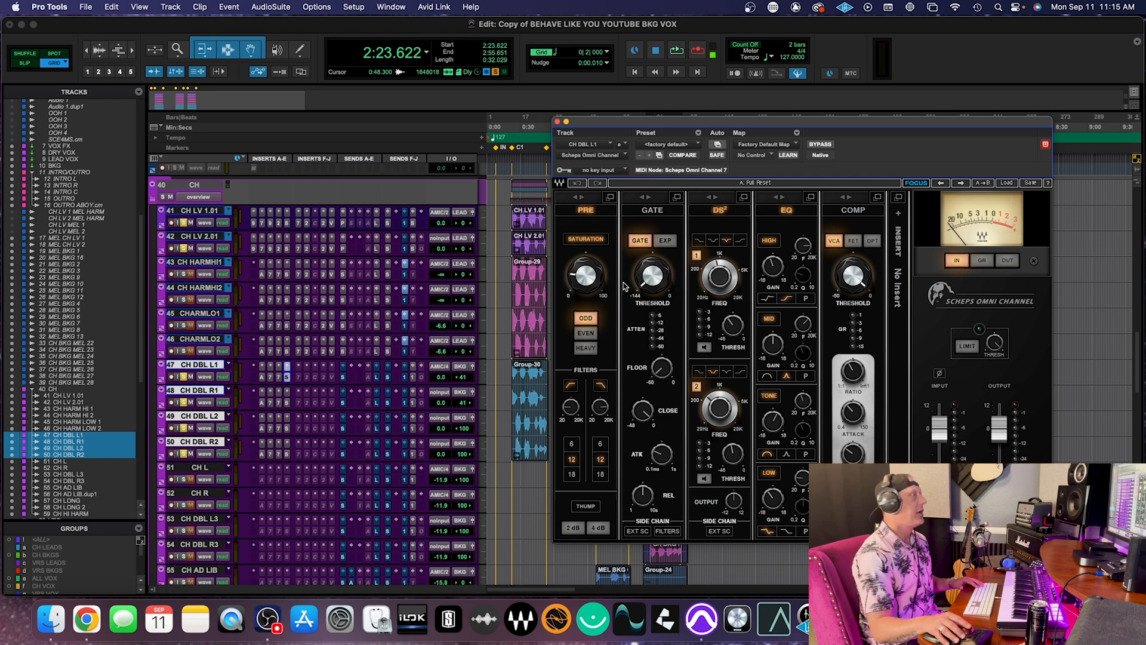
mouse_move(728, 291)
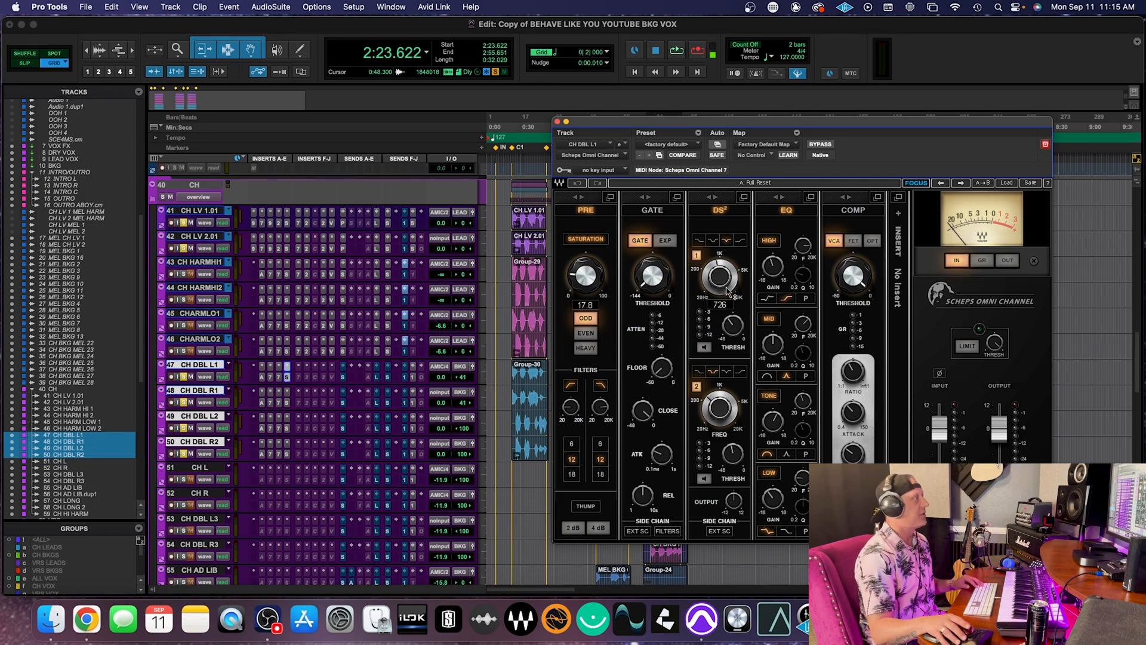
left_click_drag(721, 123, 588, 75)
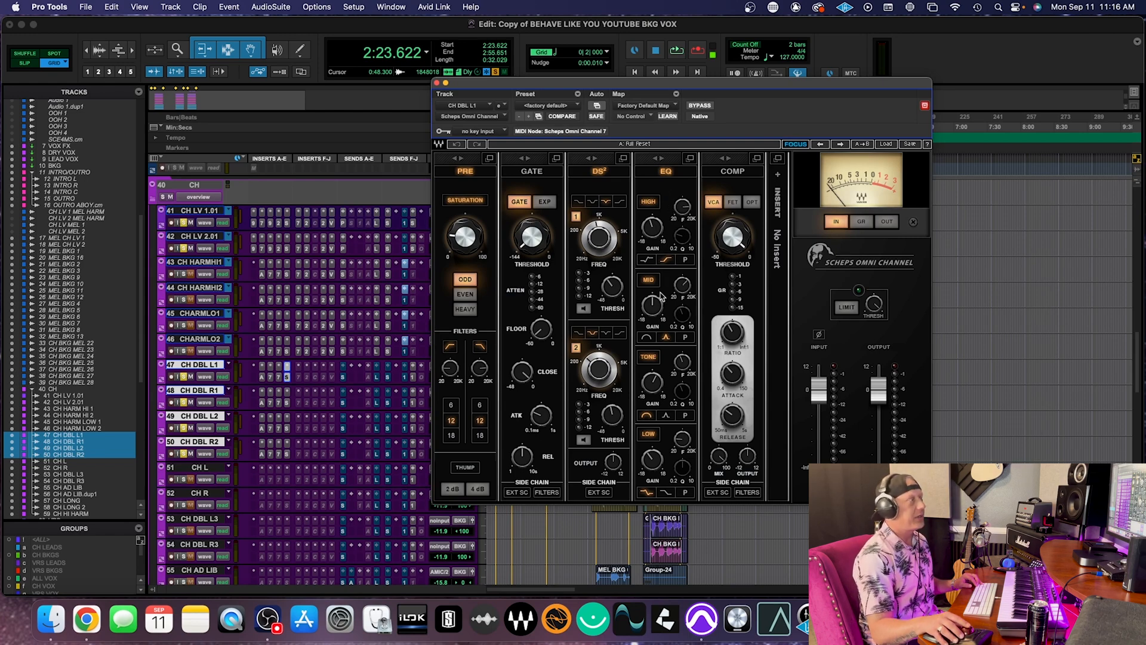
- Examine the EQ, DS2 and saturation sections of the Scheps Omni Channel on CH DBL L1
left_click(656, 380)
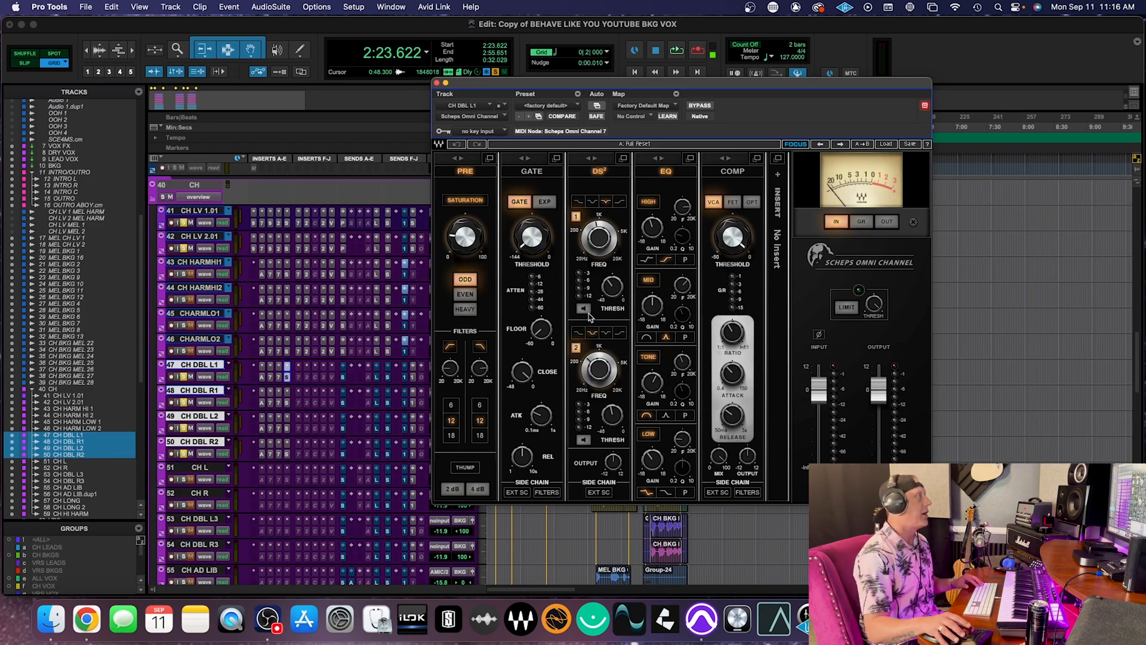
left_click_drag(649, 83, 637, 86)
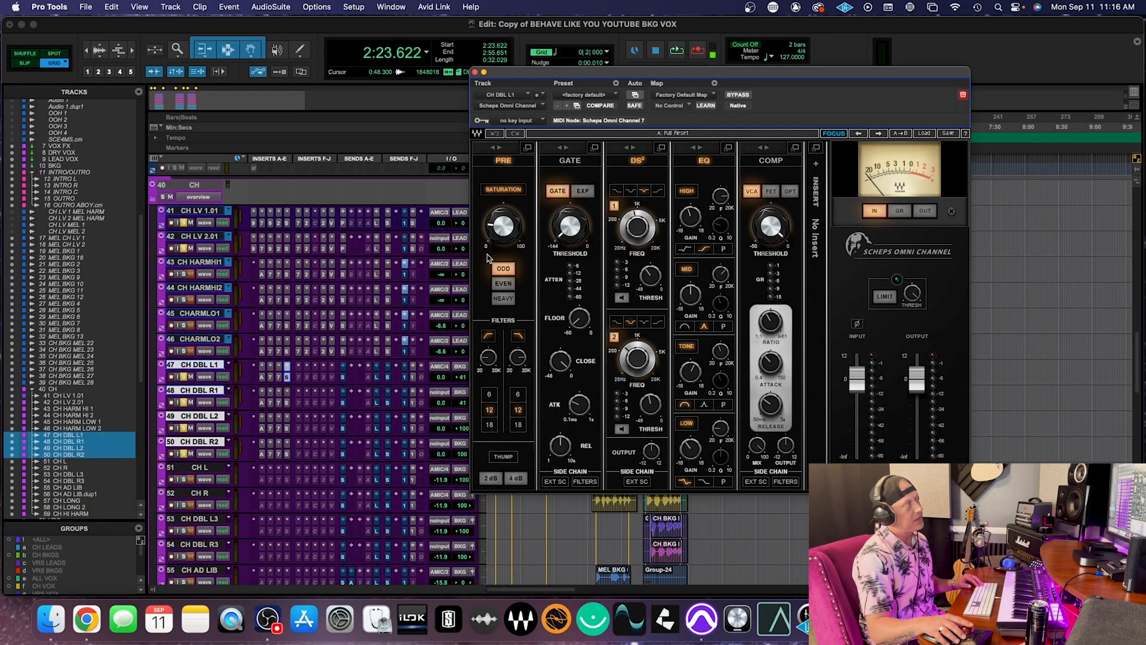
left_click_drag(484, 258, 511, 251)
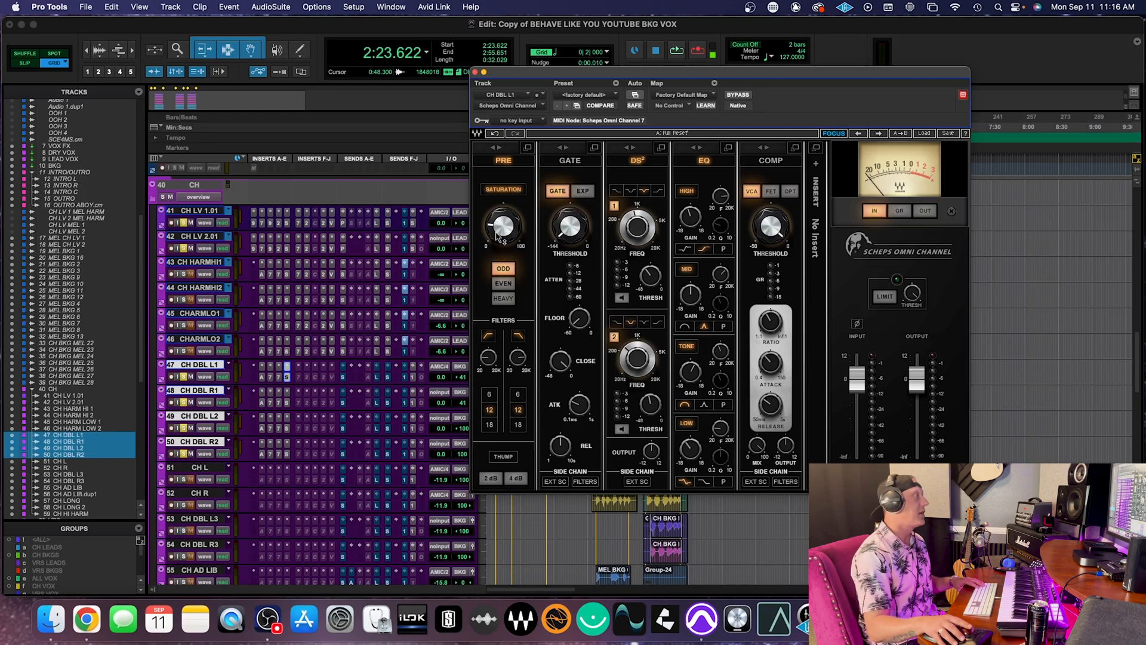
- Review the second EQ3 7-Band on CH DBL L1 and return to its Scheps Omni Channel
left_click(279, 379)
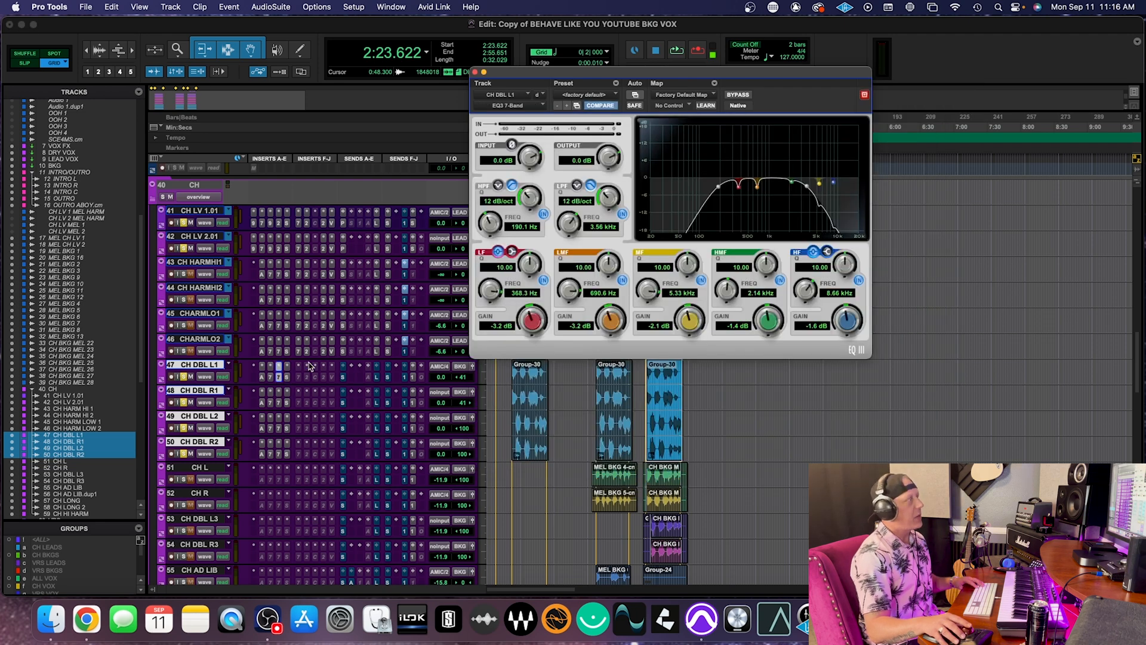
left_click(271, 377)
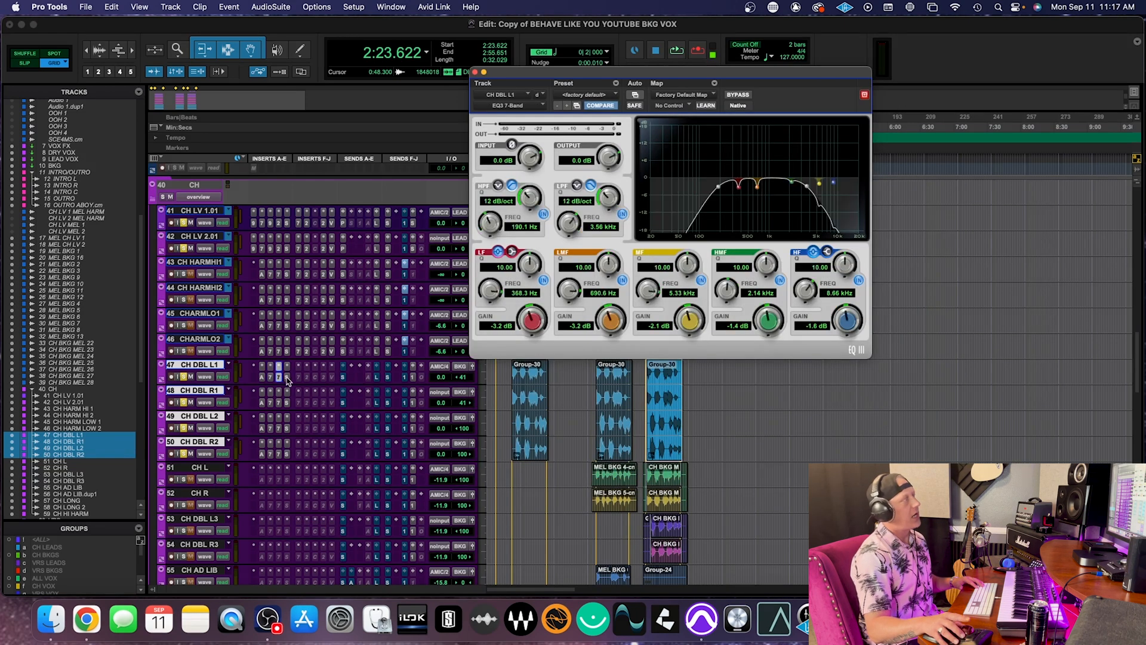
left_click(287, 379)
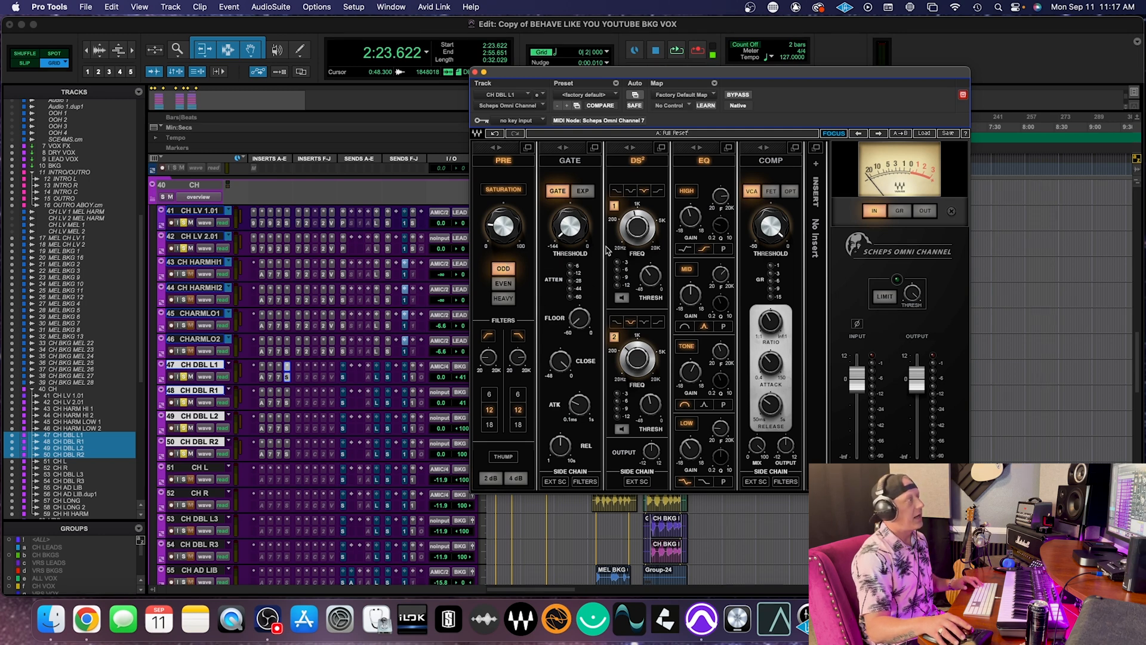
- Solo only CH DBL L1 and audition the first DS2 band of its Scheps Omni Channel while playing the last chorus
mouse_move(645, 232)
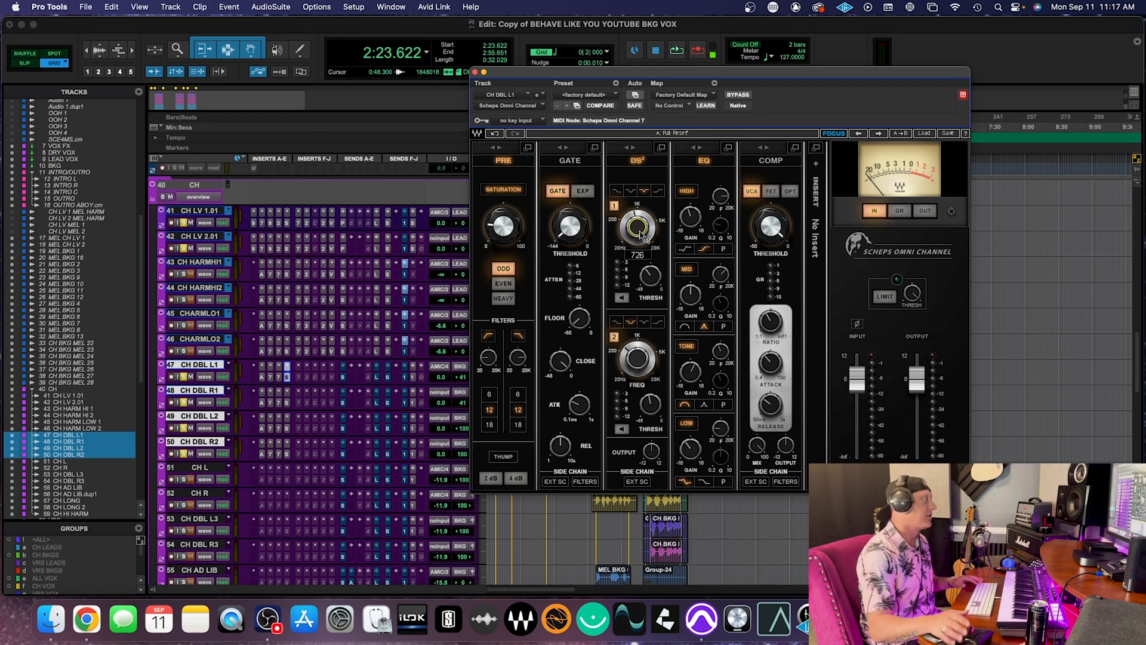
left_click(186, 402)
left_click(185, 377)
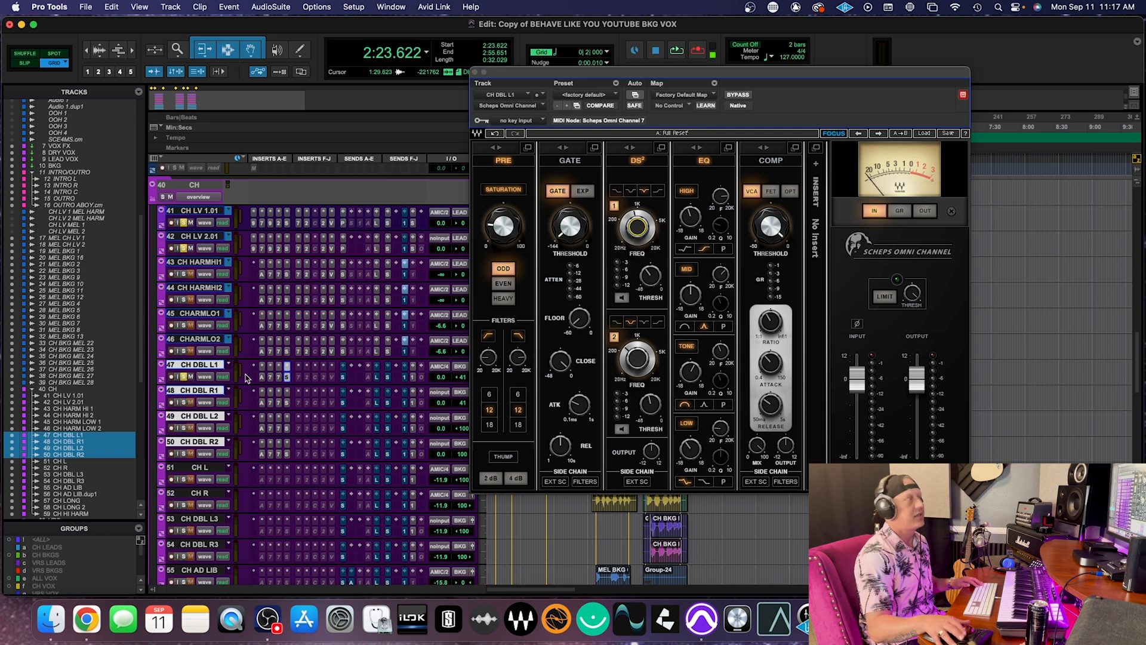
scroll(655, 547, "up", 5)
key("space")
scroll(655, 546, "down", 1)
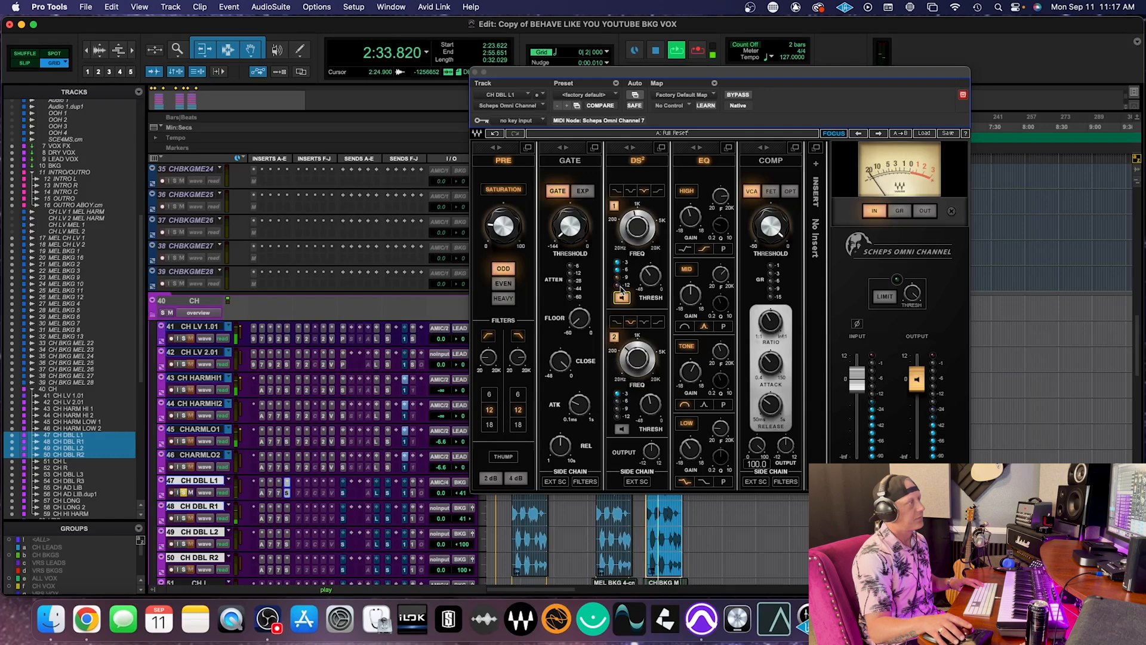
left_click(620, 297)
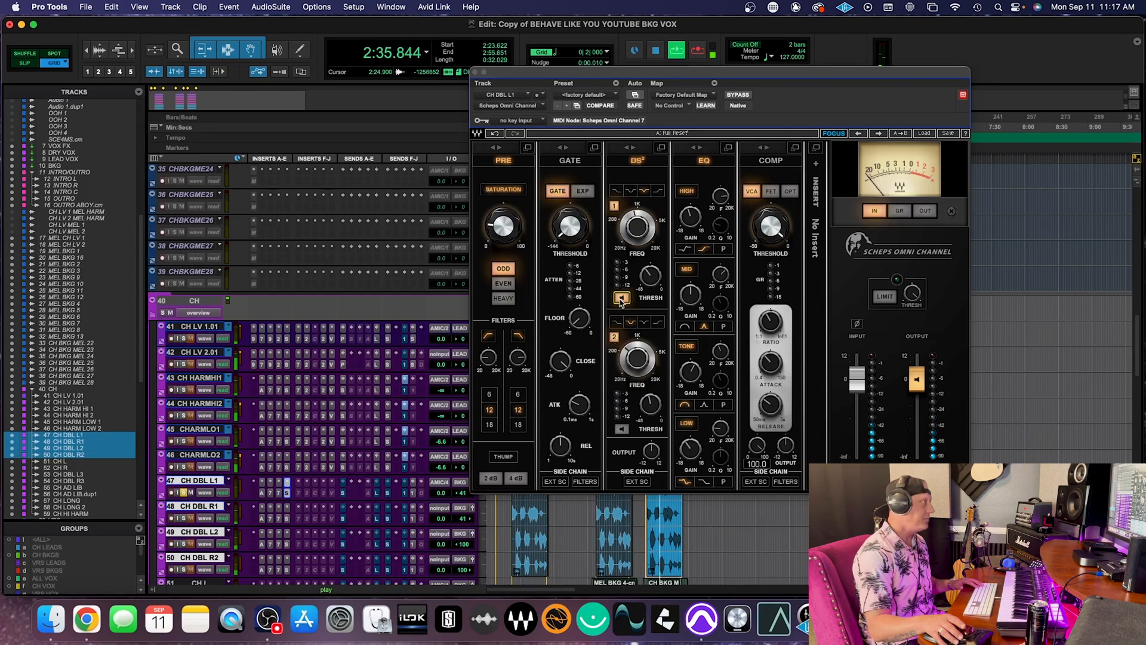
key("space")
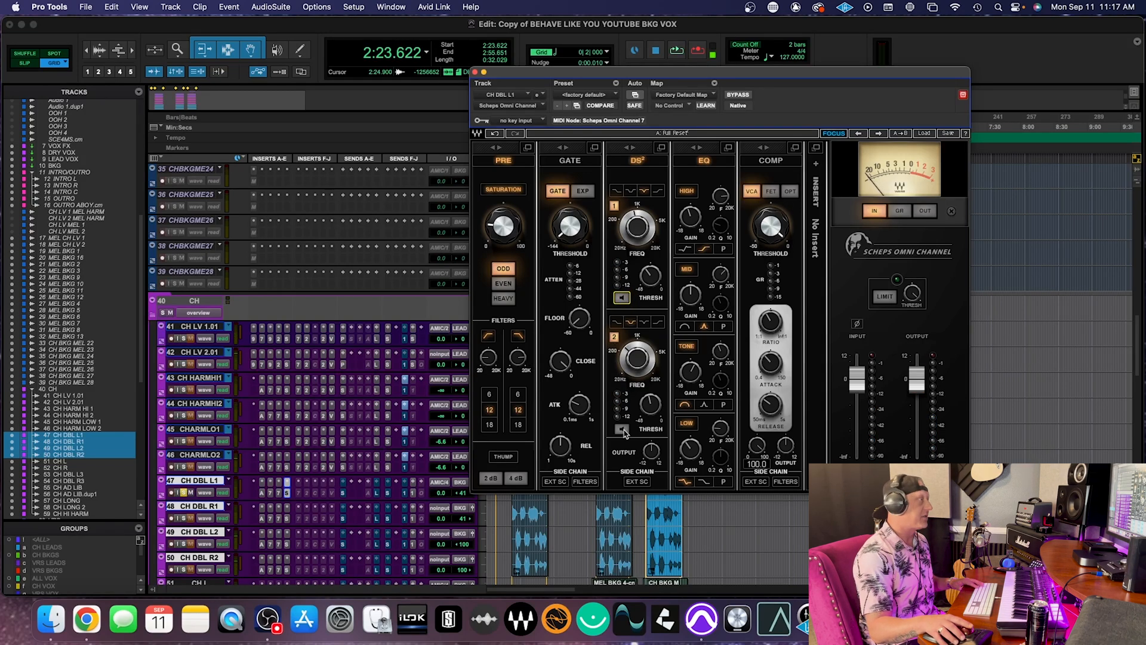
- Audition the second DS2 band on CH DBL L1 during playback and switch its listen mode off again
left_click(622, 429)
key("space")
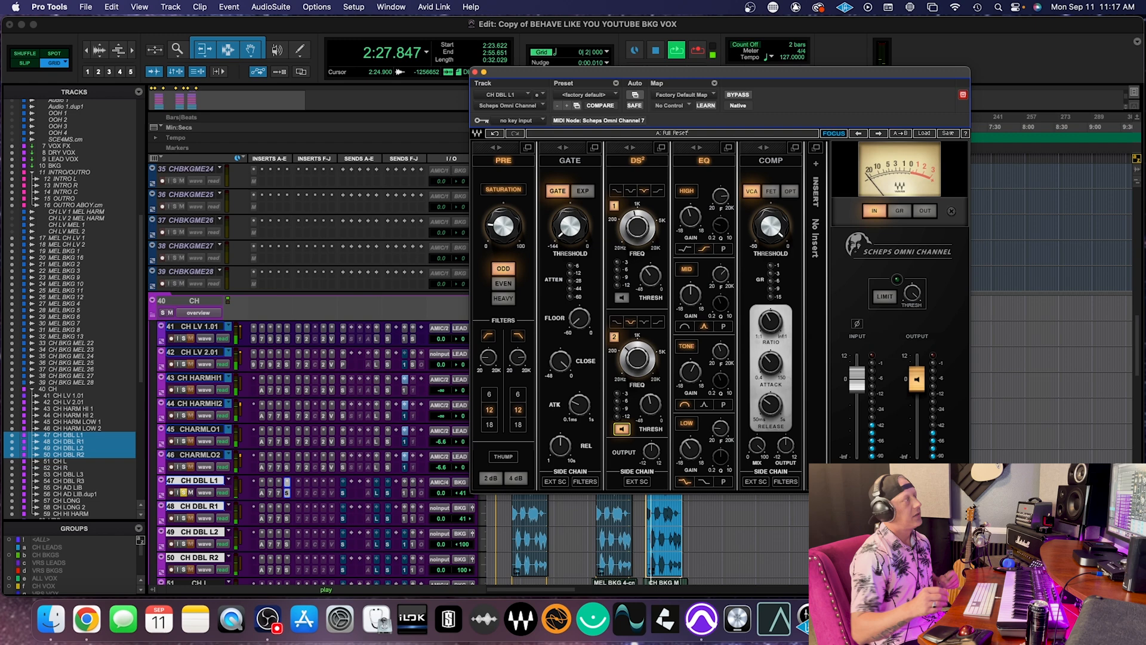
key("space")
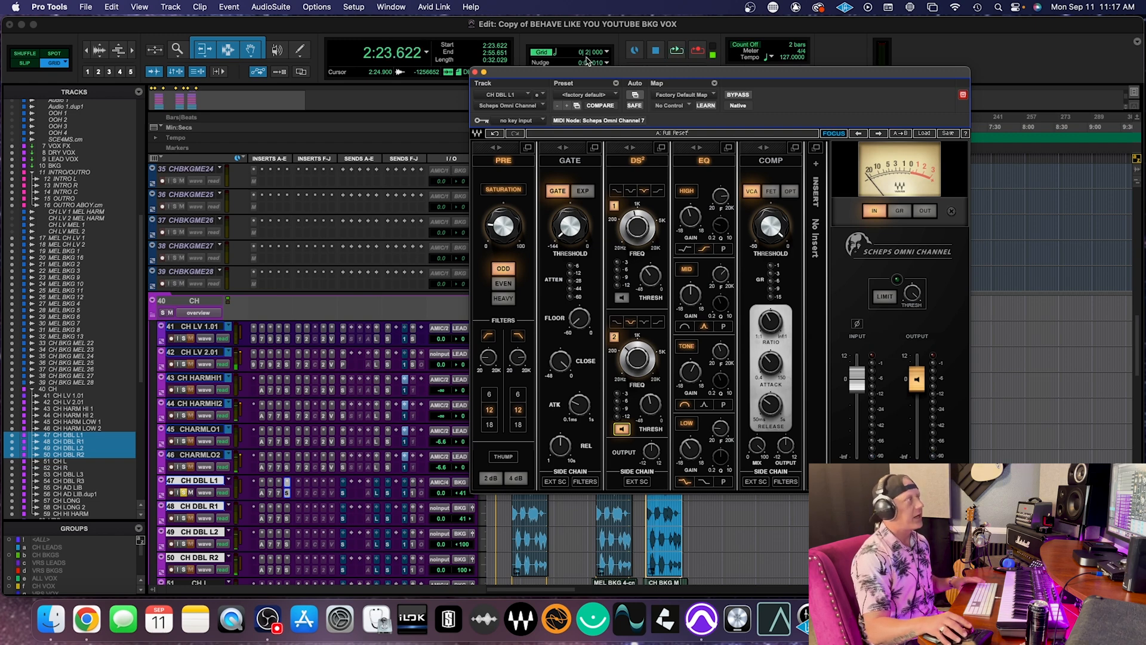
left_click(621, 430)
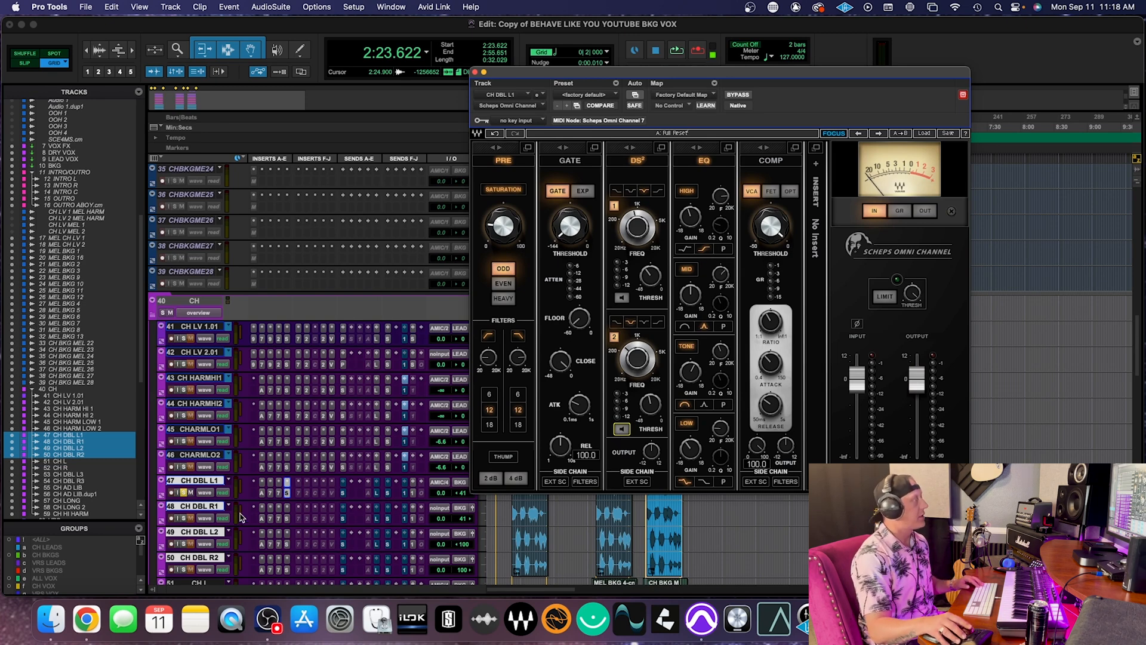
- Play the last chorus repeatedly, comparing CH DBL L1 with its Scheps Omni Channel active and bypassed
key("space")
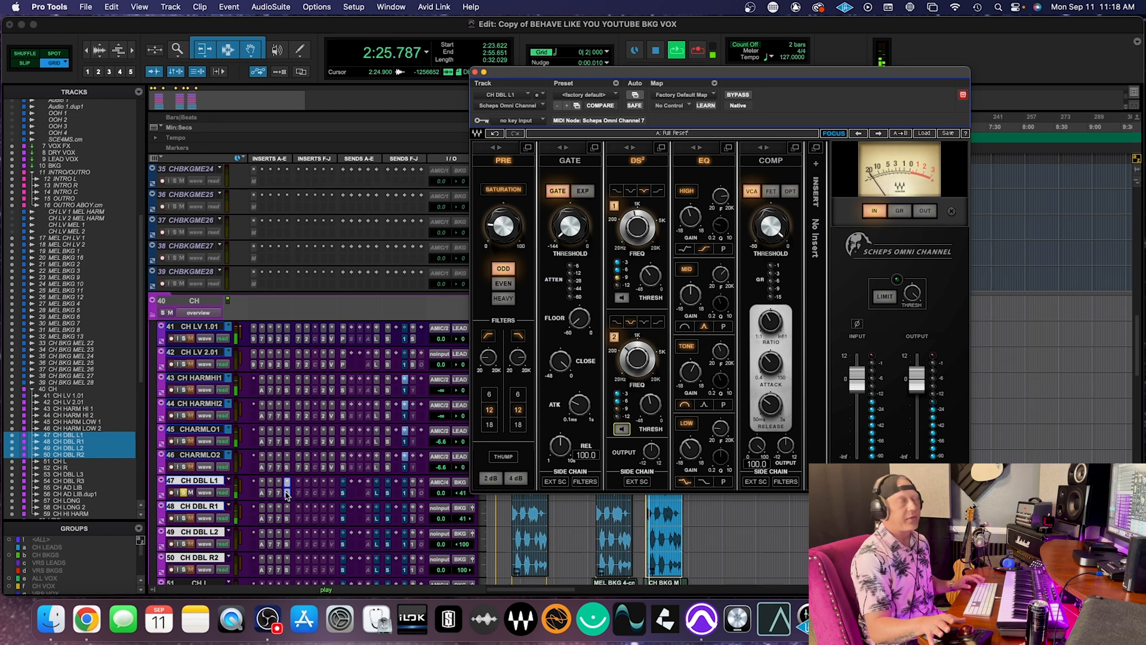
left_click(286, 490, "super")
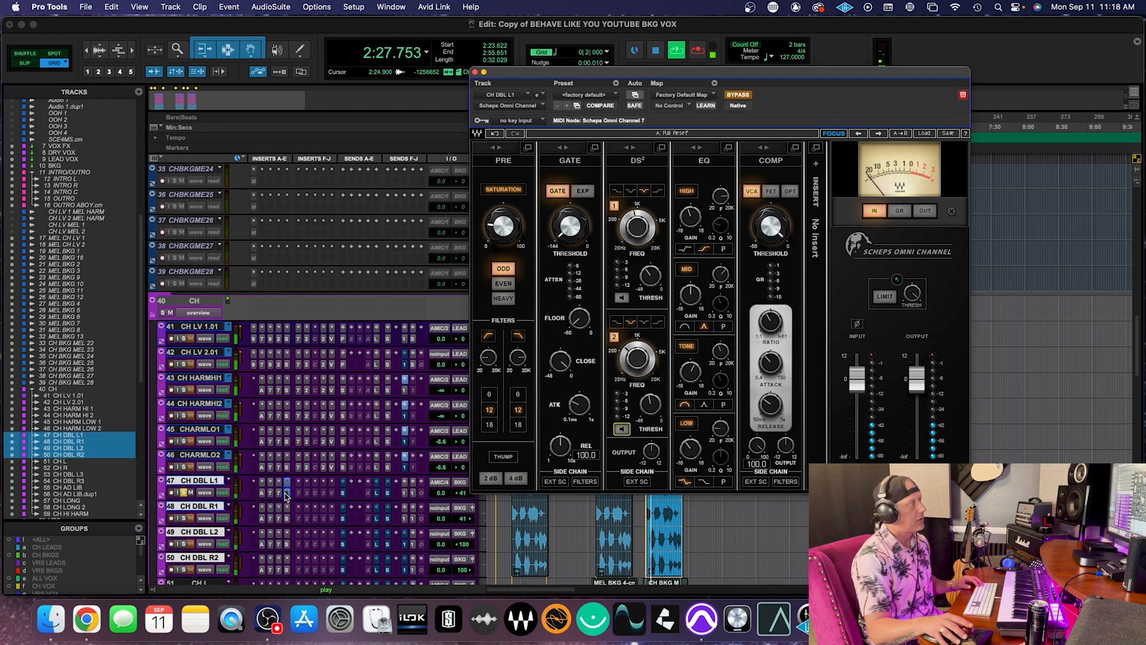
key("space")
key("space")
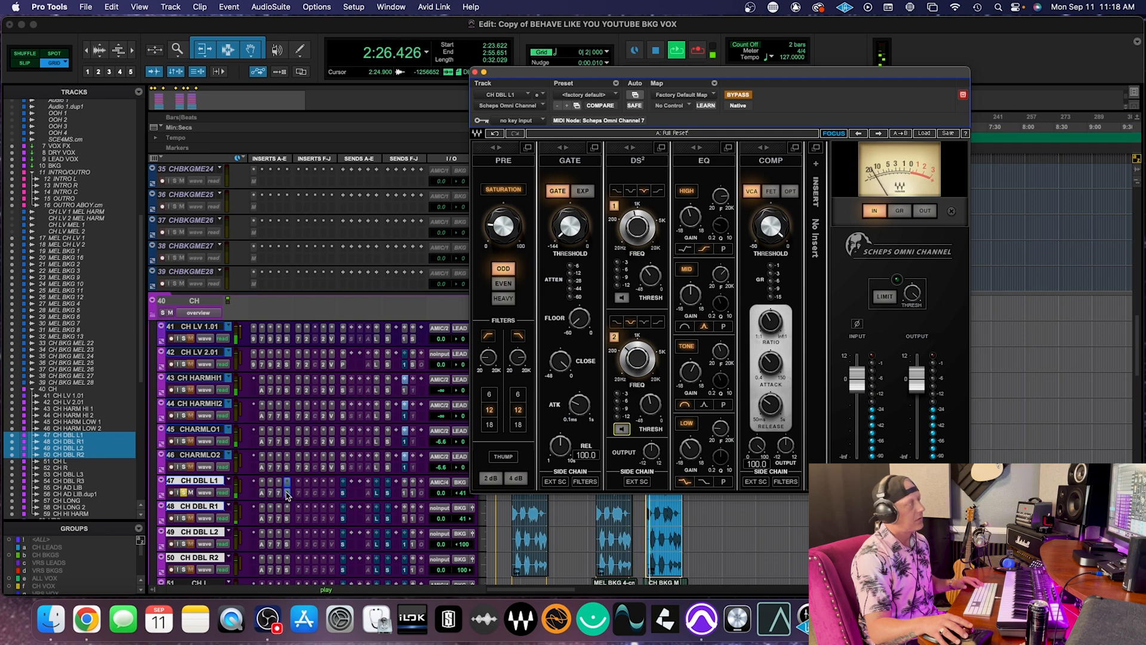
key("space")
key("space")
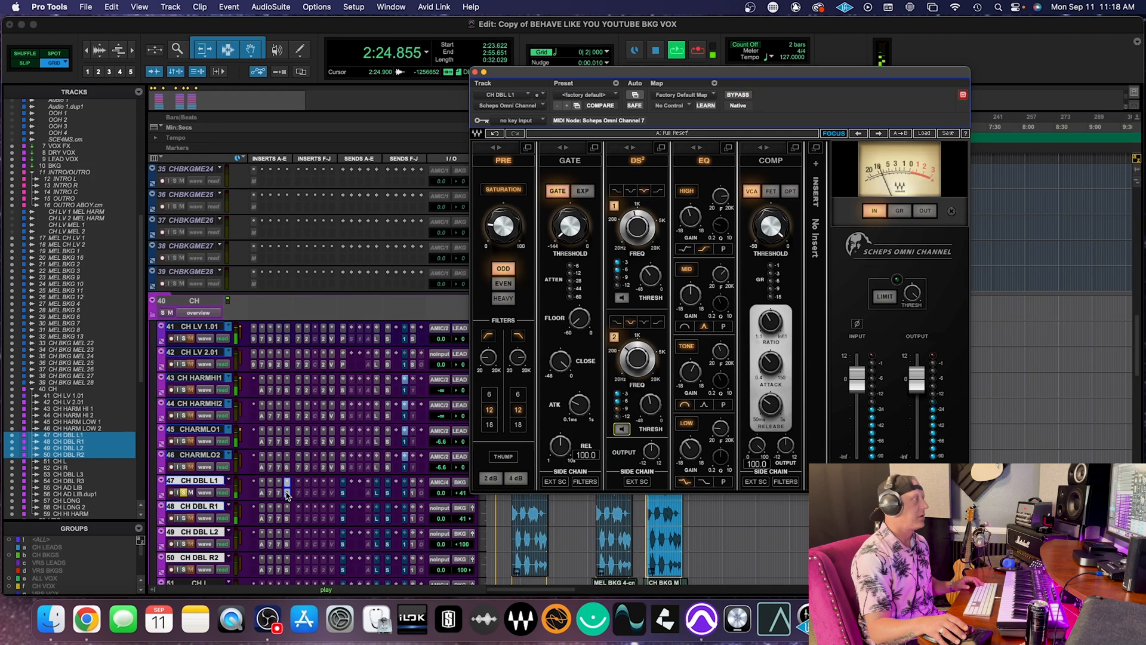
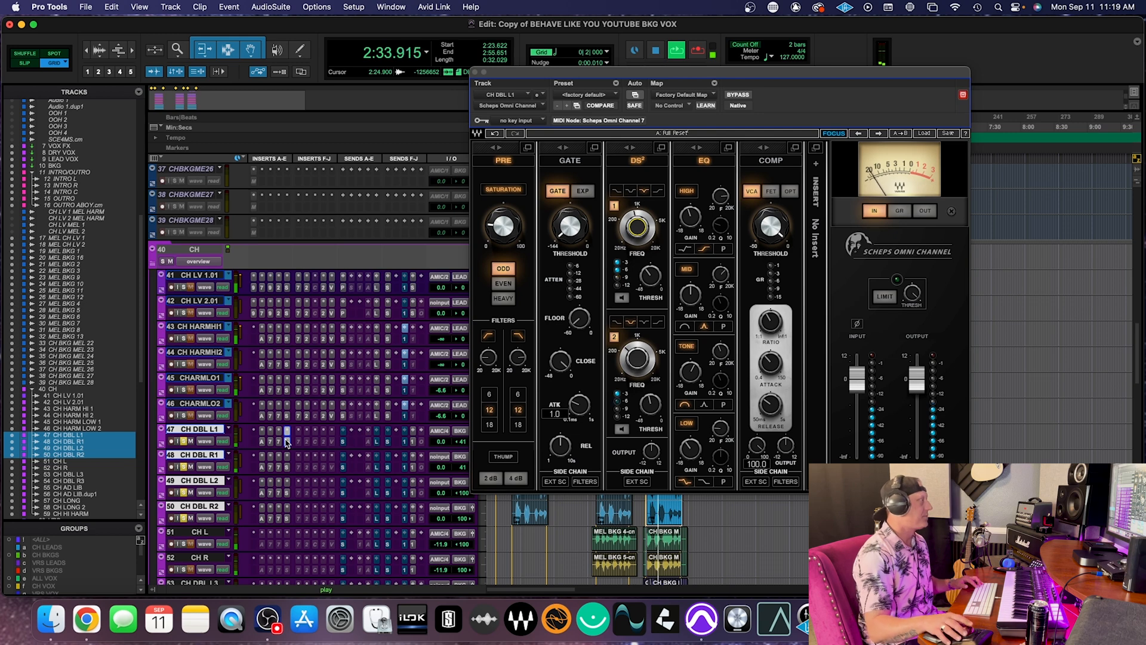
- Solo the lead vocals CH LV 1.01 and CH LV 2.01 and play the last chorus with the doubles
key("space")
left_click(191, 300)
left_click(194, 275, "shift")
left_click(183, 287)
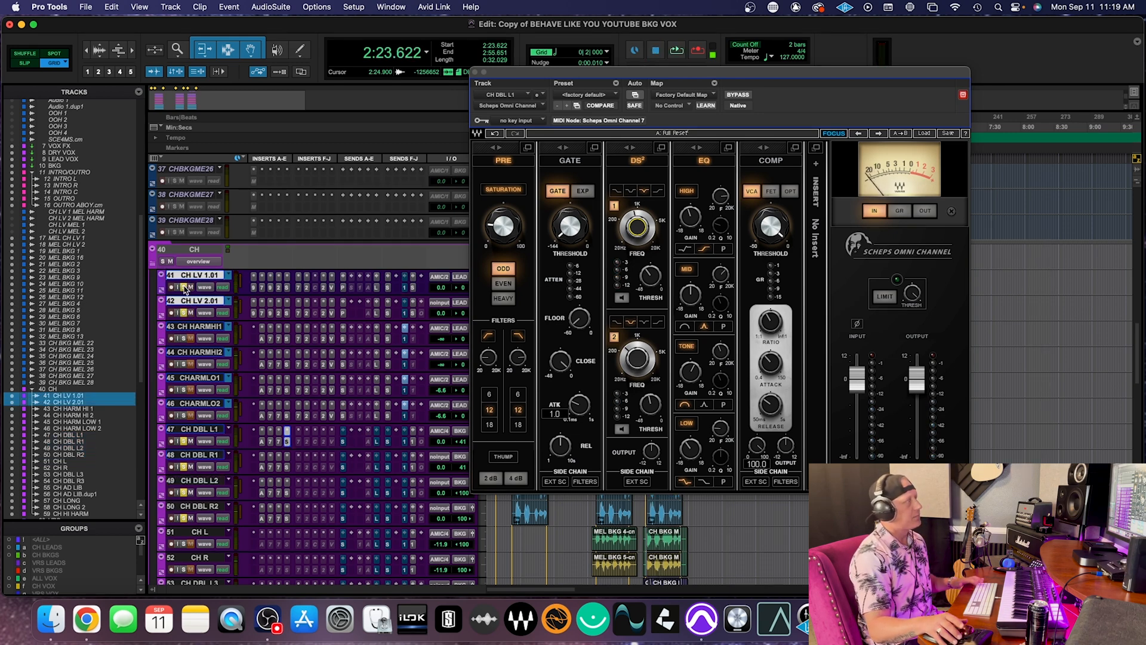
key("space")
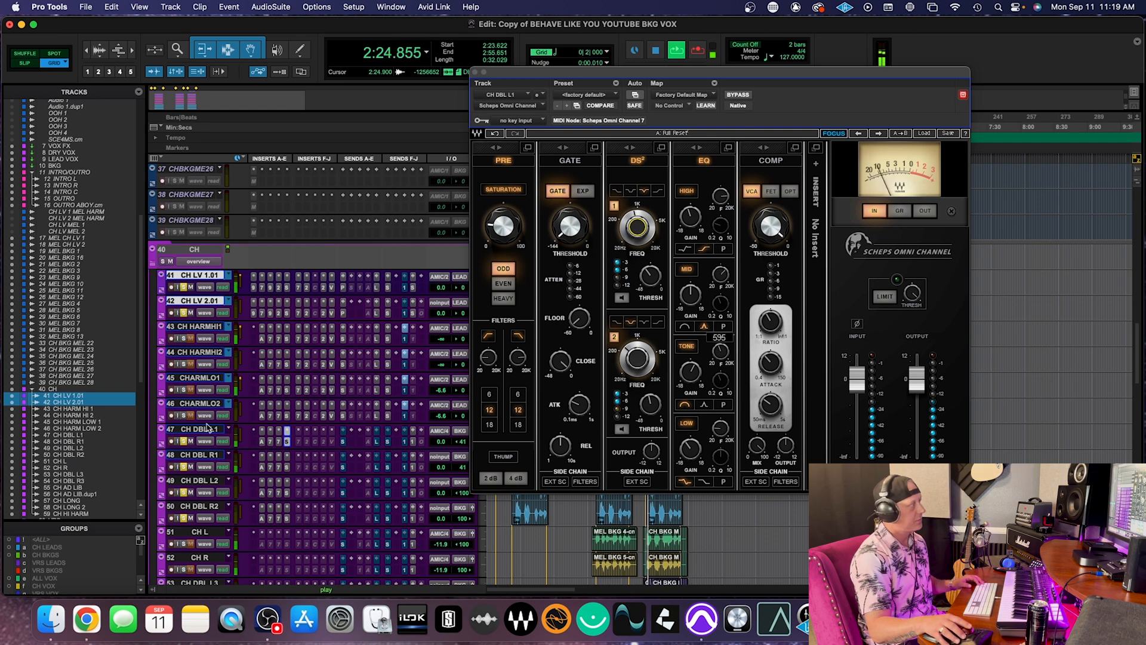
- Select CH DBL L1 through CH DBL R2 and compare their UAD UA 1176 Rev A inserts bypassed and active during playback
left_click(207, 428)
left_click(200, 508, "shift")
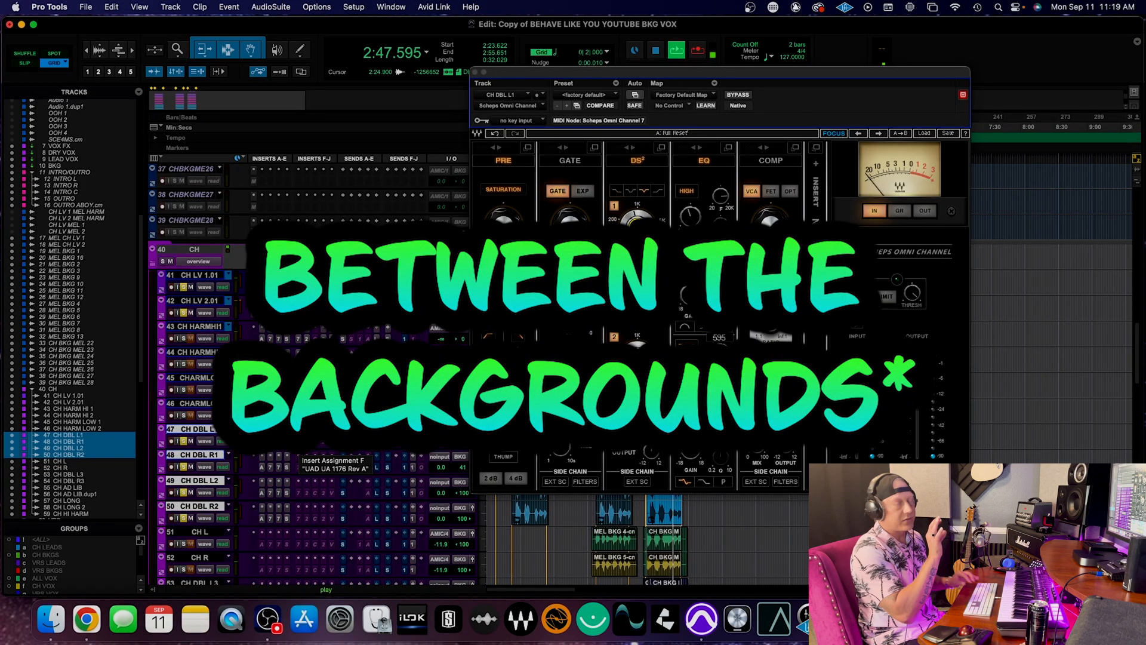
key("space")
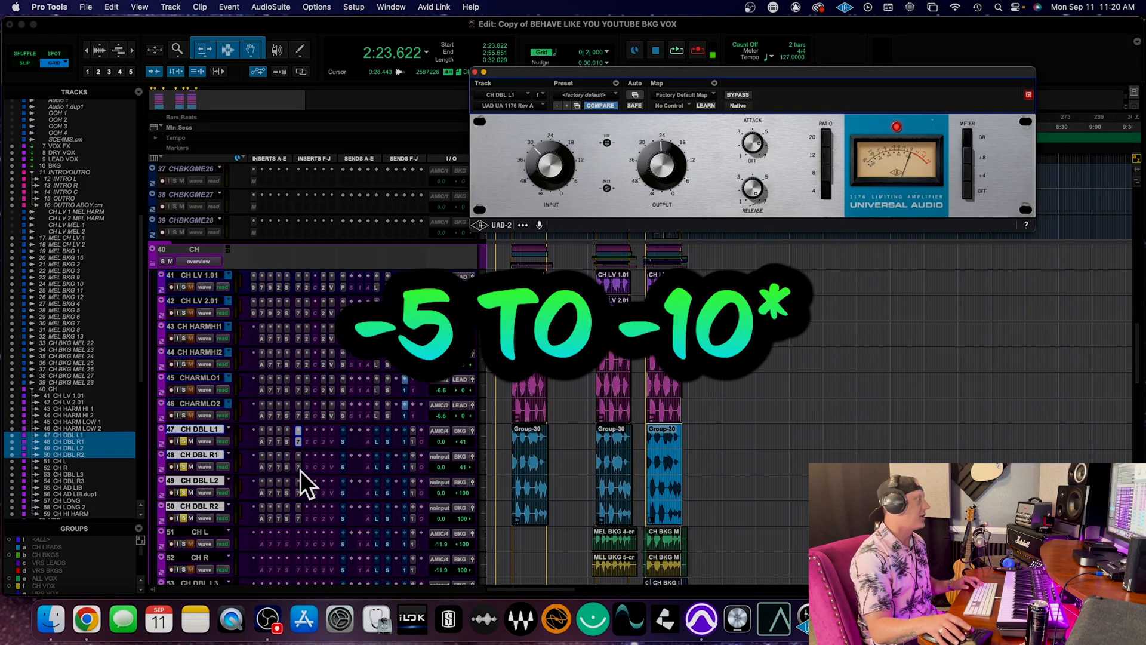
key("space")
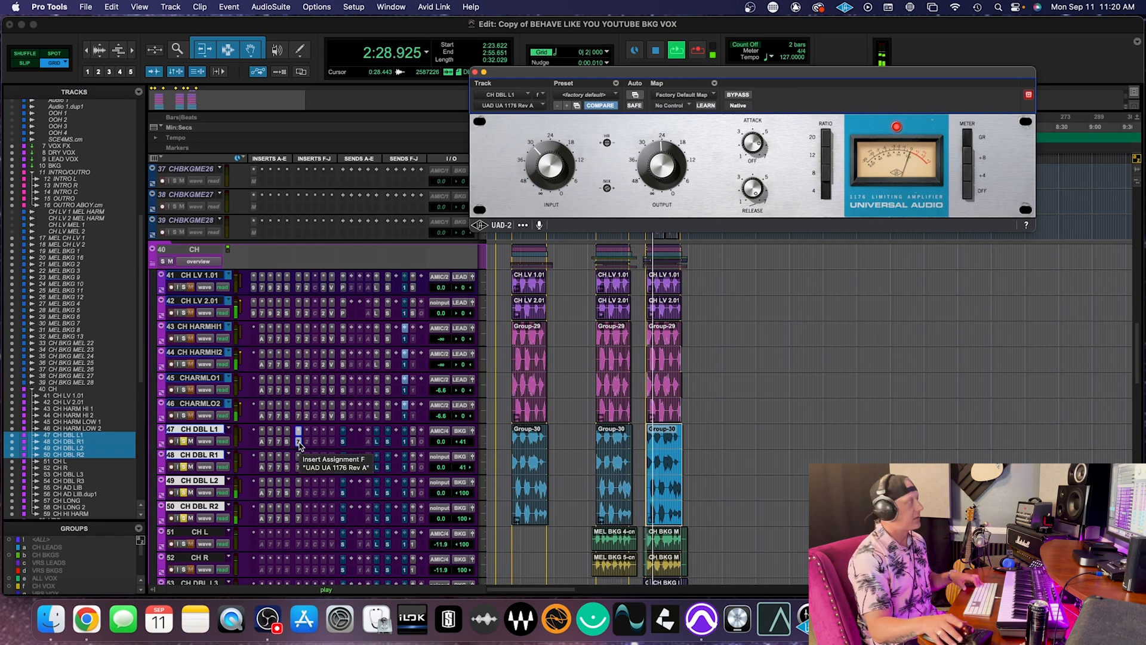
left_click(299, 443, "super")
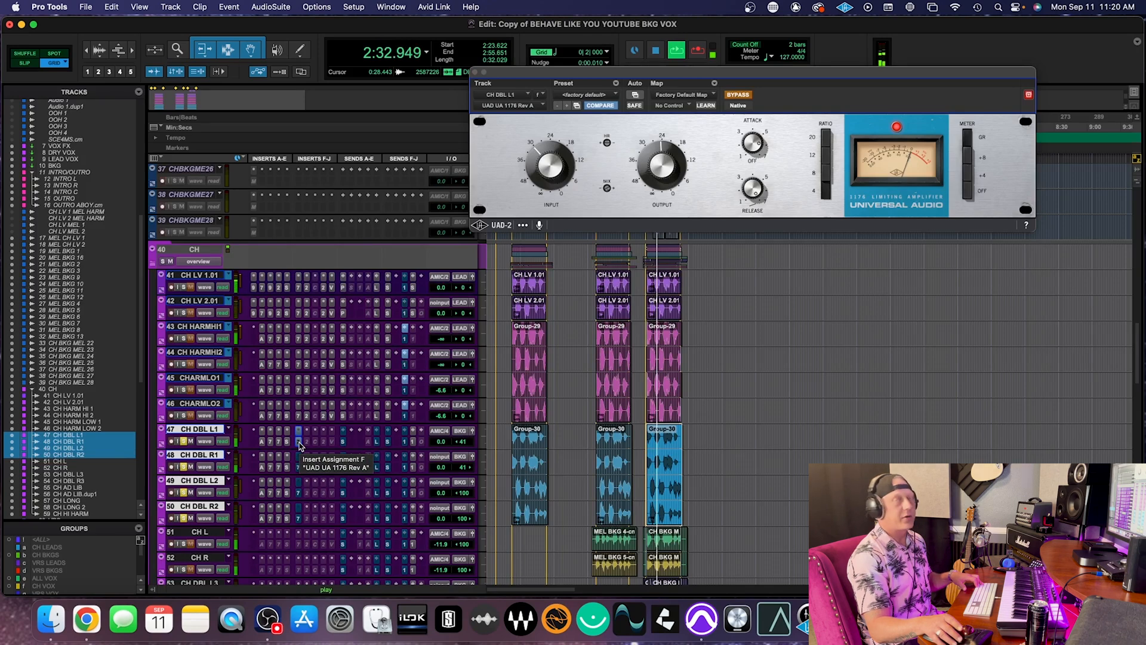
left_click(299, 443, "super")
key("space")
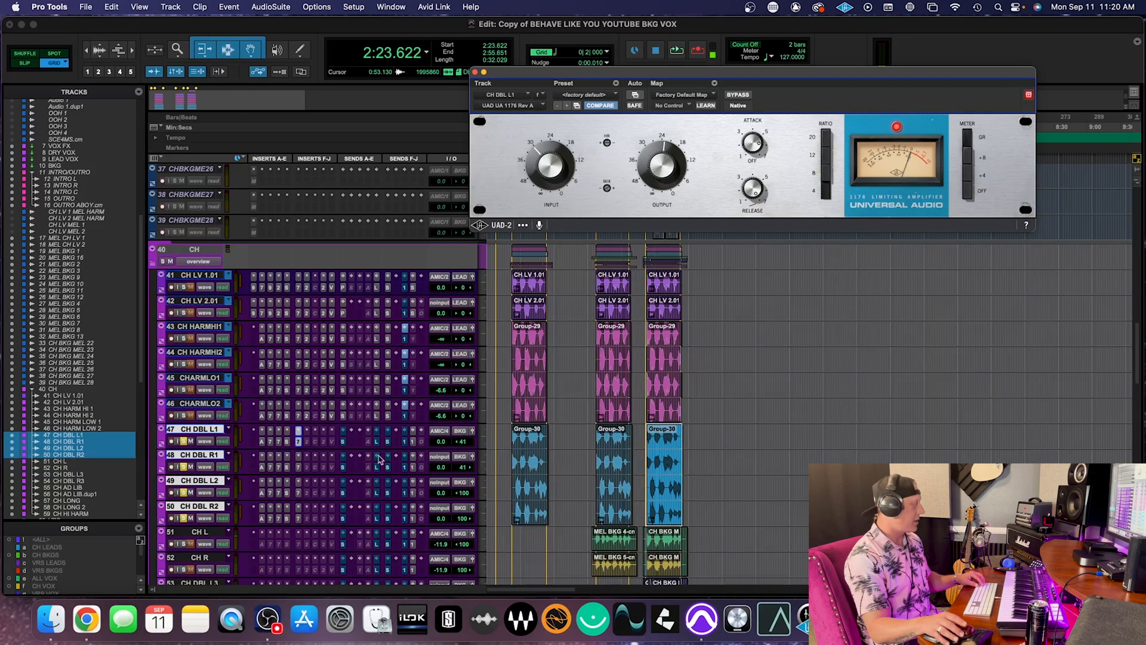
- Inspect the 1176 on CH DBL L2 and CH DBL R2, watching the meter on CH DBL R2 during playback
left_click(299, 481)
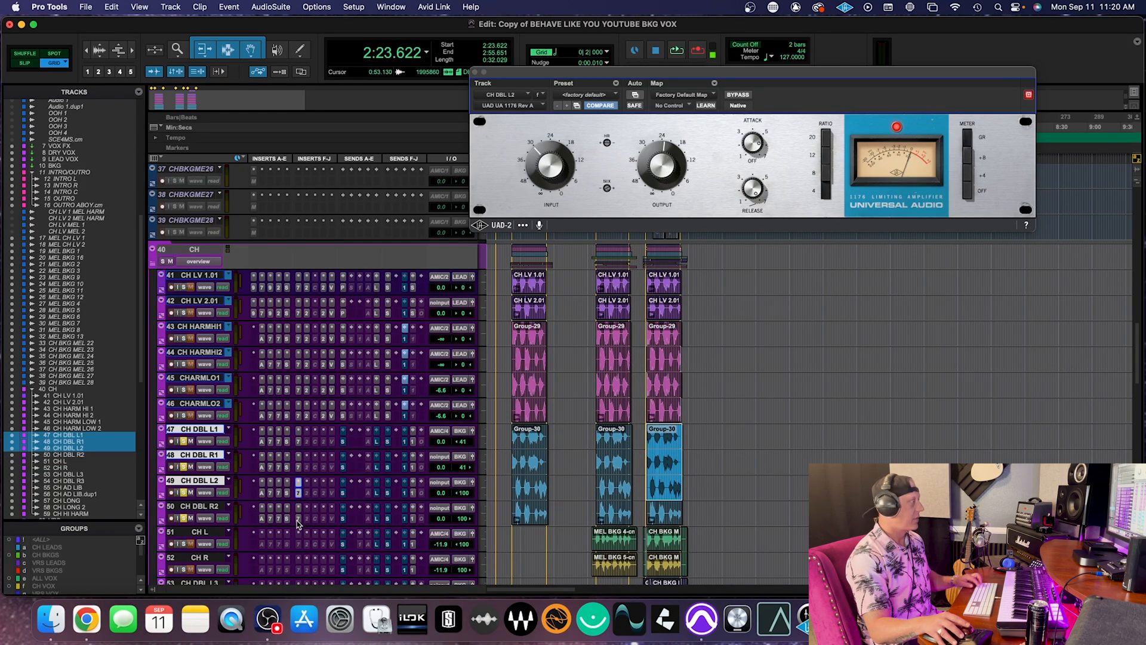
left_click(298, 519)
key("space")
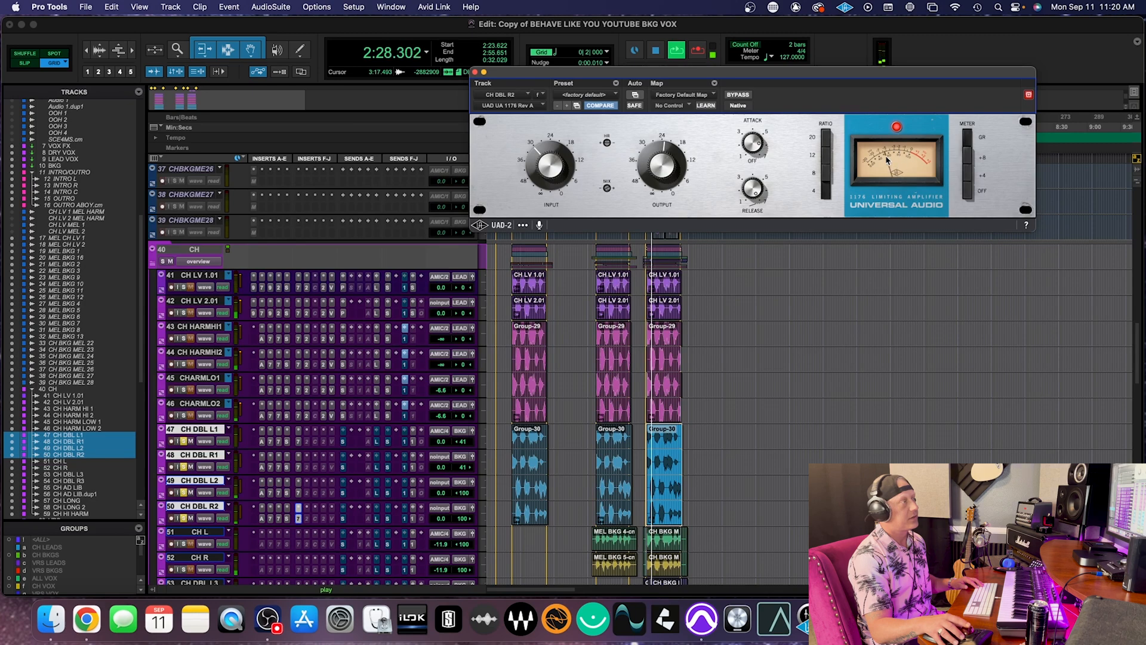
key("space")
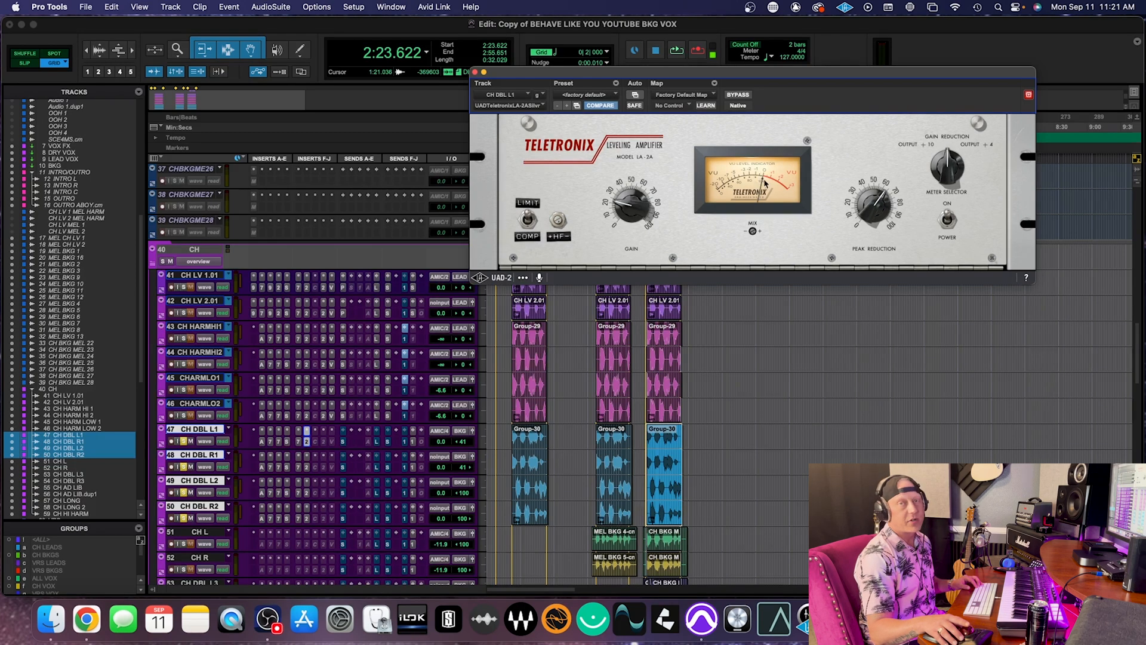
- View the 1176 beside the Teletronix LA-2A on CH DBL L1, then close the 1176 window
left_click(298, 442)
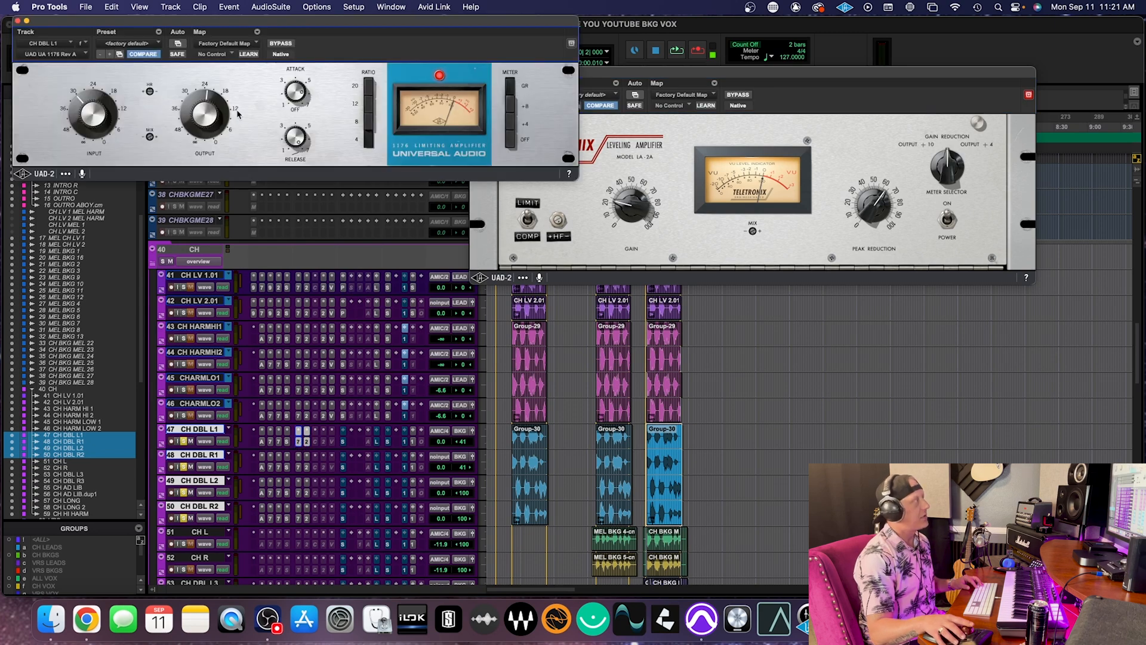
left_click(764, 181)
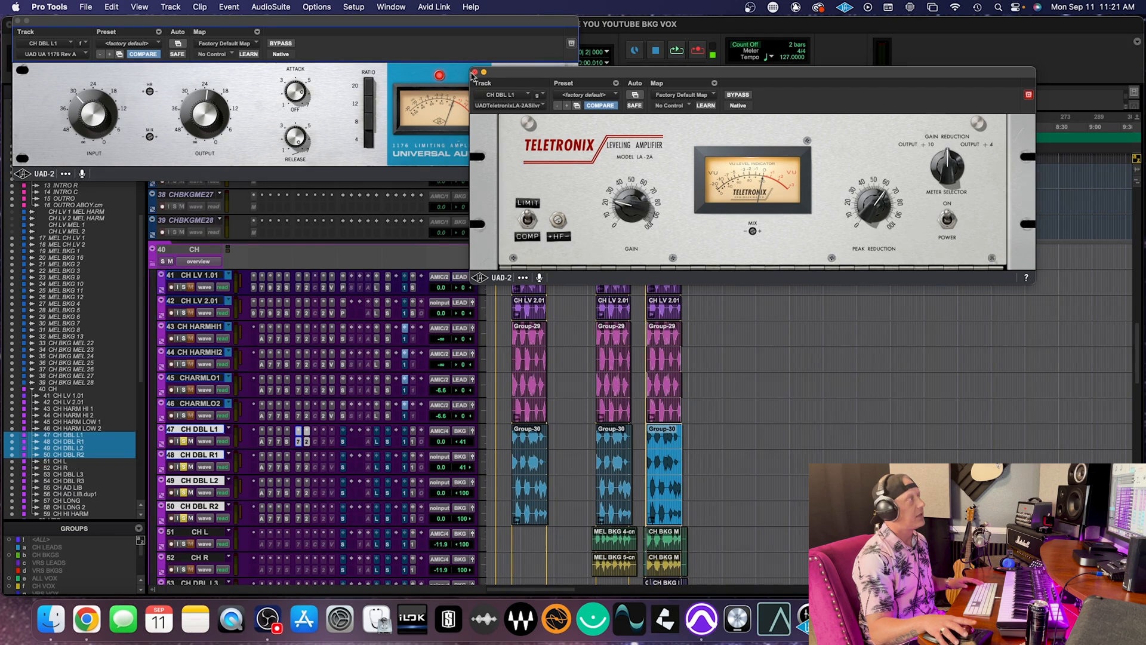
left_click(19, 22)
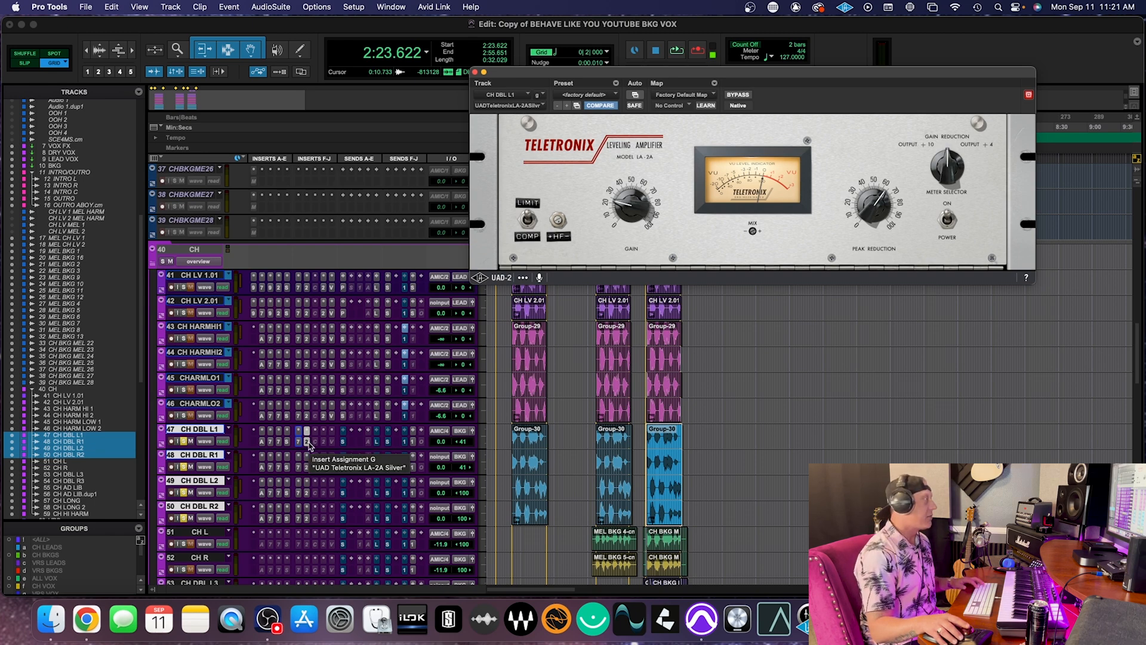
- Play the last chorus and examine the LA-2A gain reduction meter on CH DBL L1
key("space")
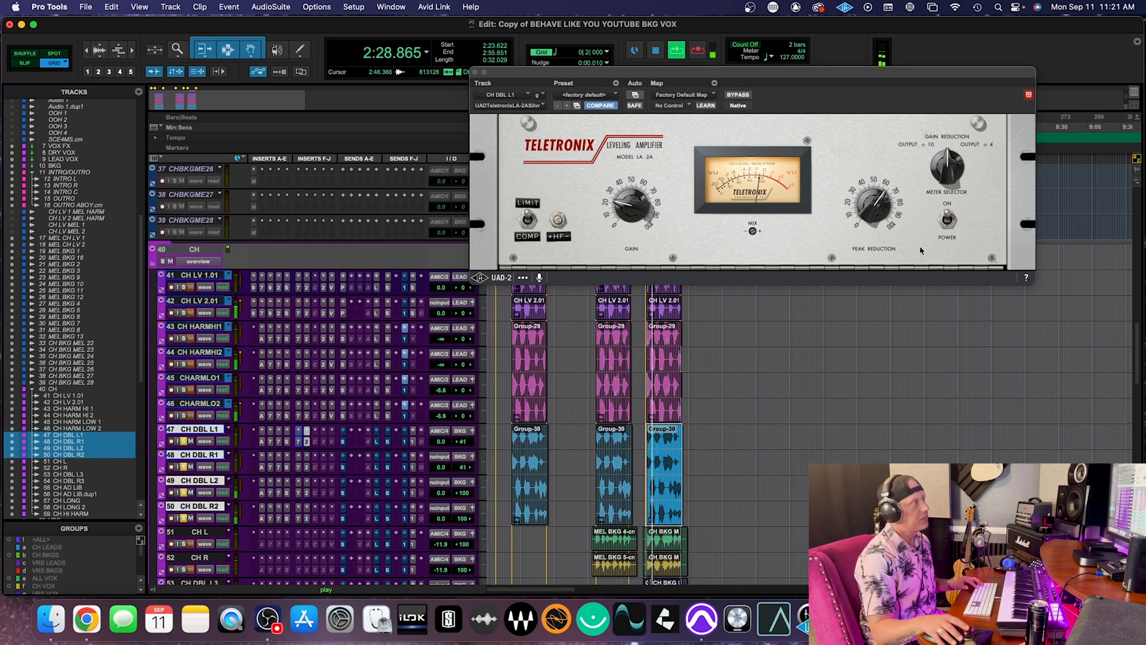
key("space")
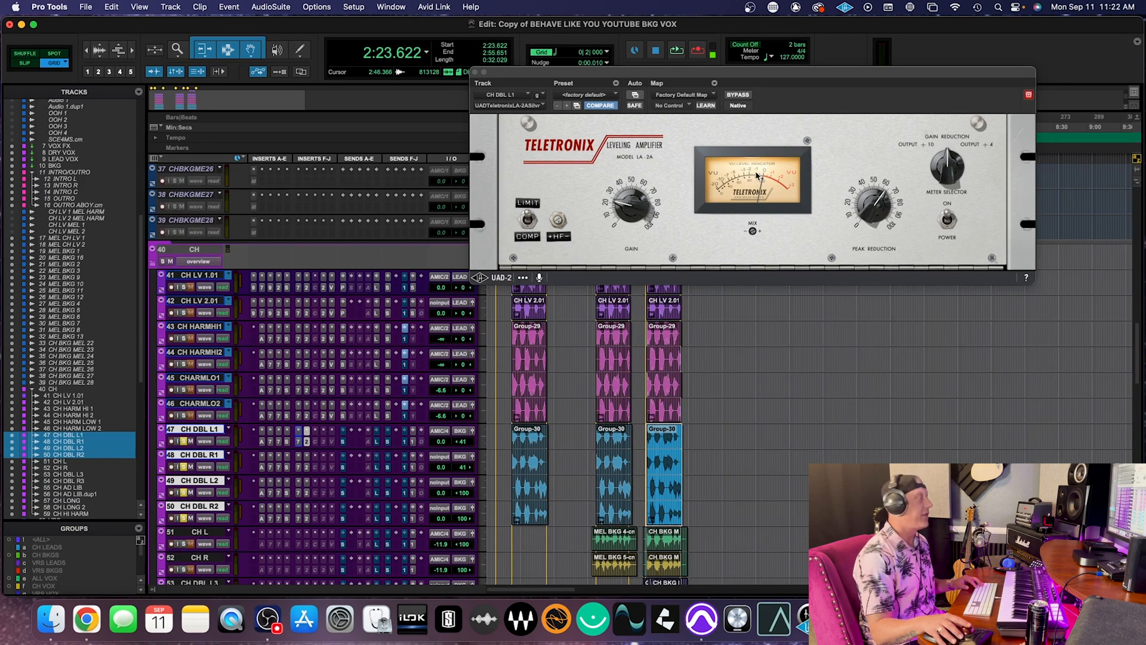
key("space")
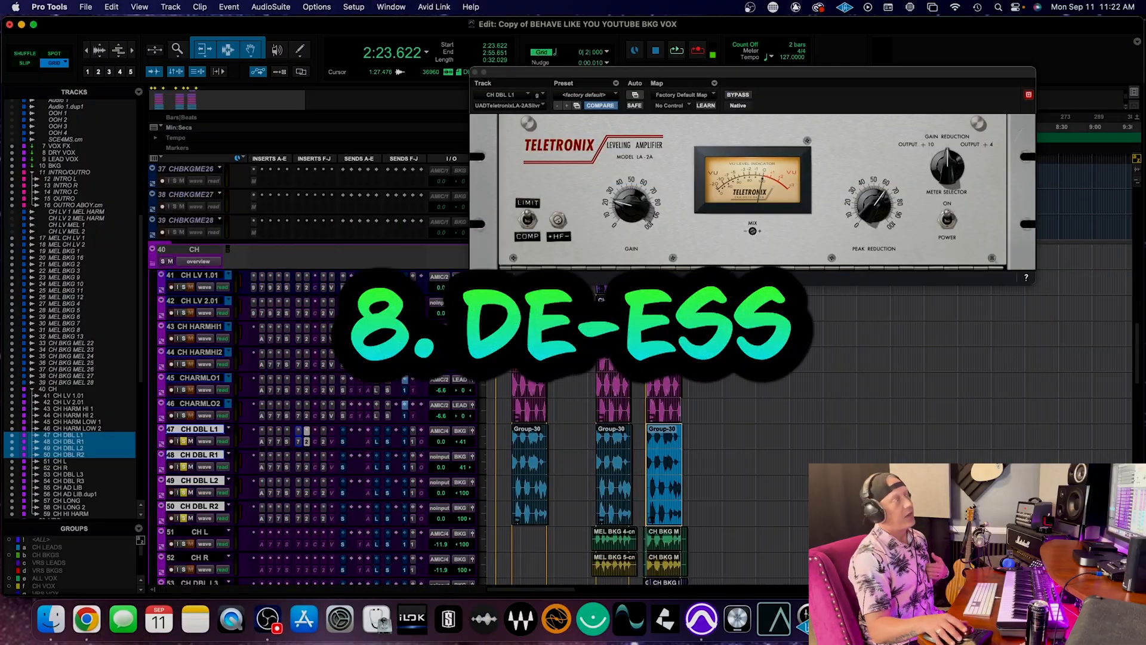
- Compare the Eiosis E2Deesser settings on CH DBL L1 with those on CH LV 1.01 and close both windows
left_click(323, 429)
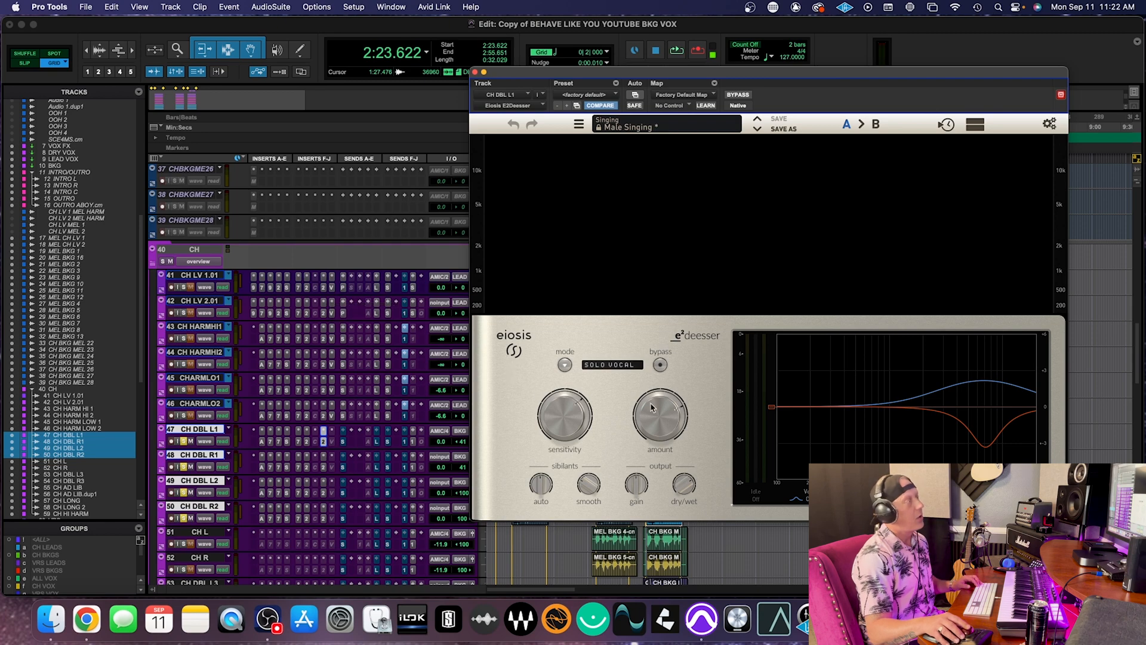
left_click(324, 287)
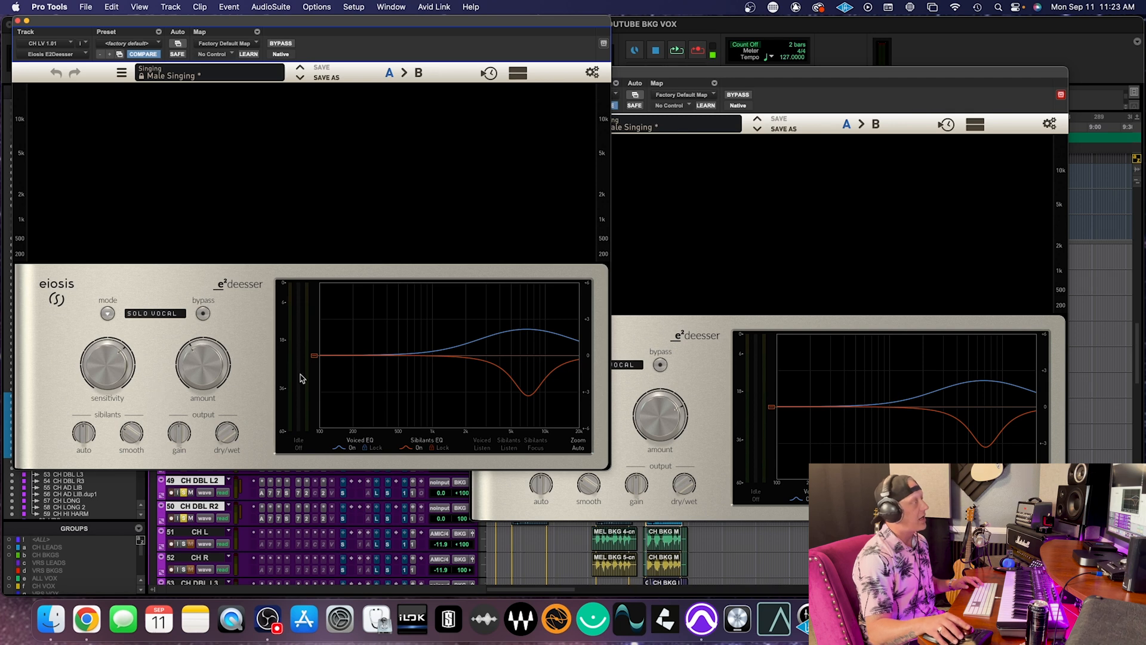
left_click(612, 391)
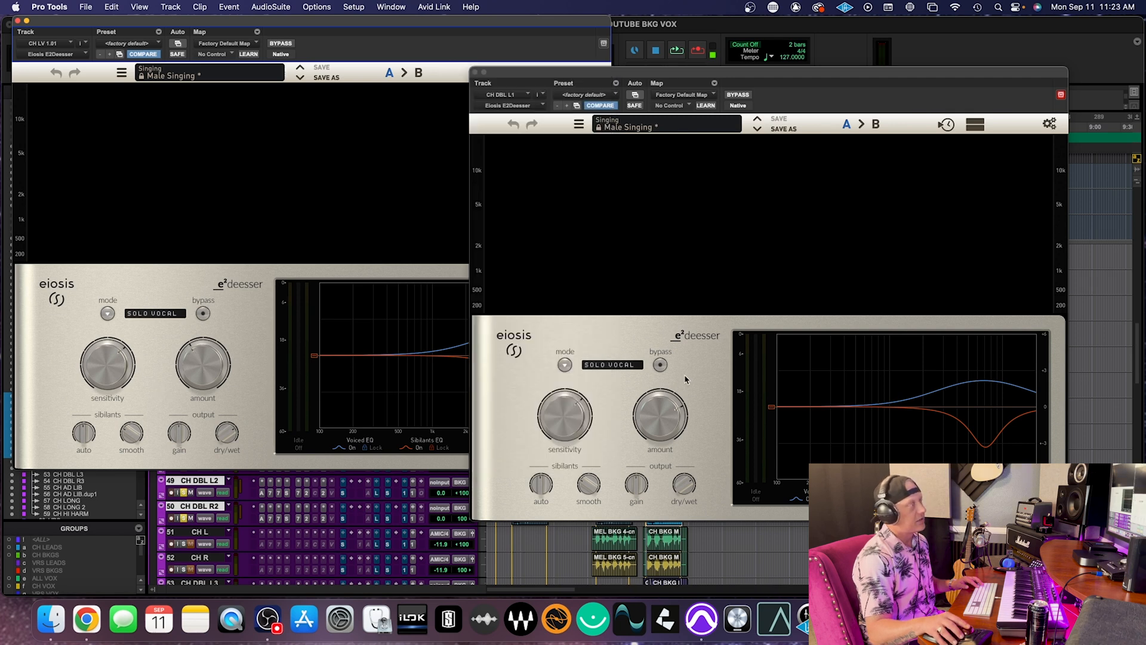
left_click(475, 73, "alt")
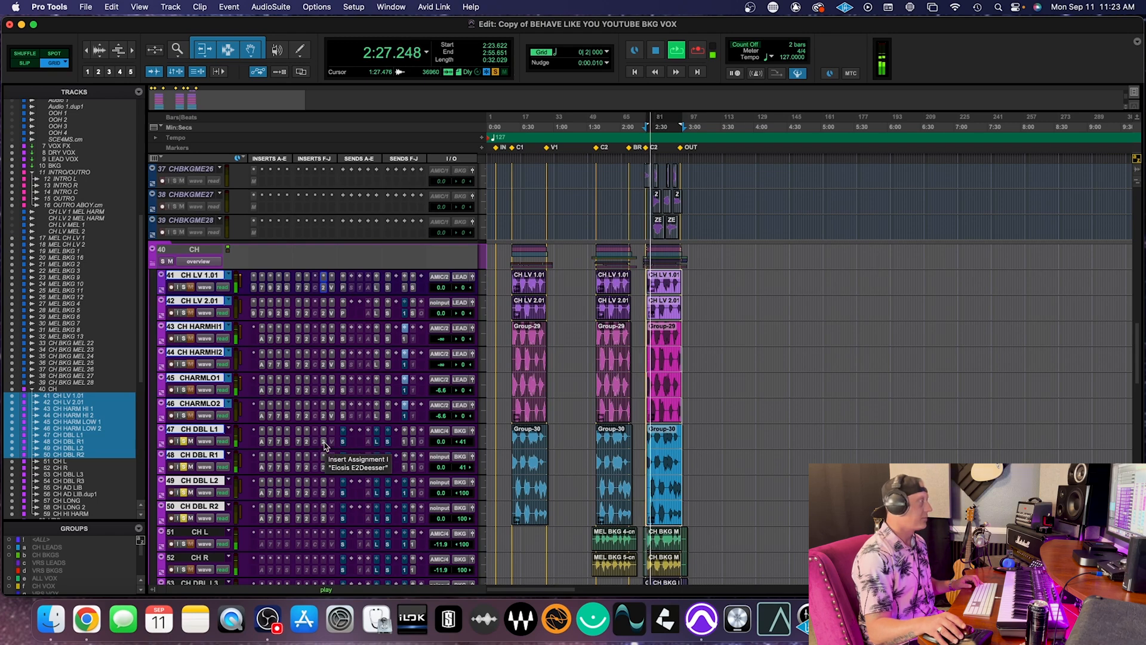
- Reopen the E2Deesser on CH DBL L1 and examine its sibilance detection during chorus playback
left_click(323, 441)
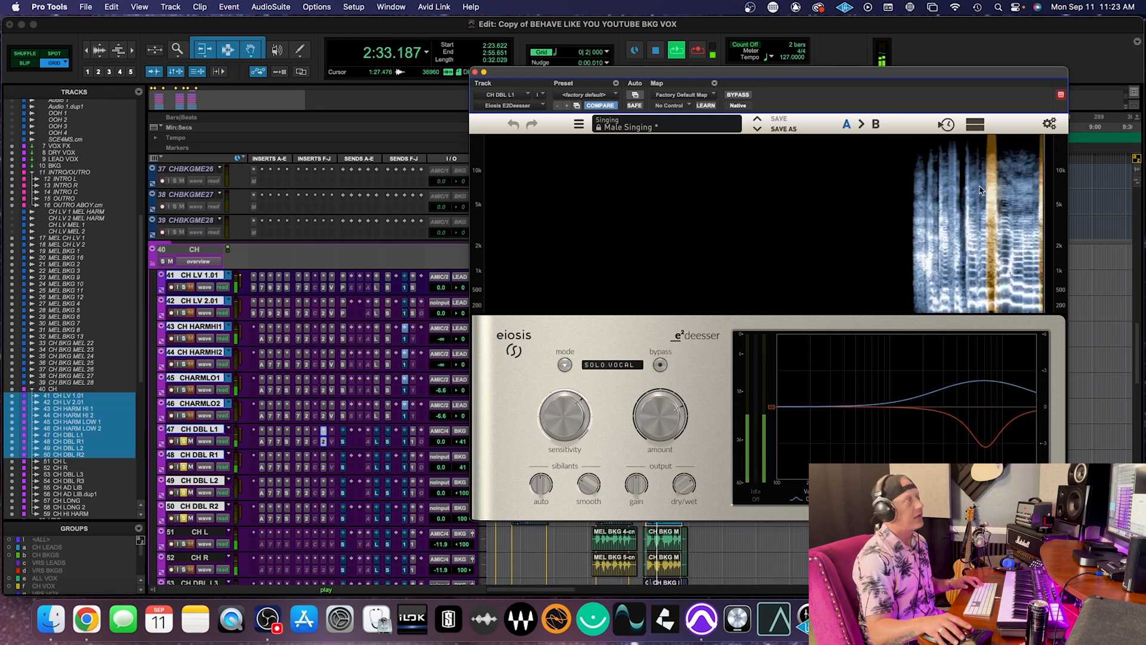
key("space")
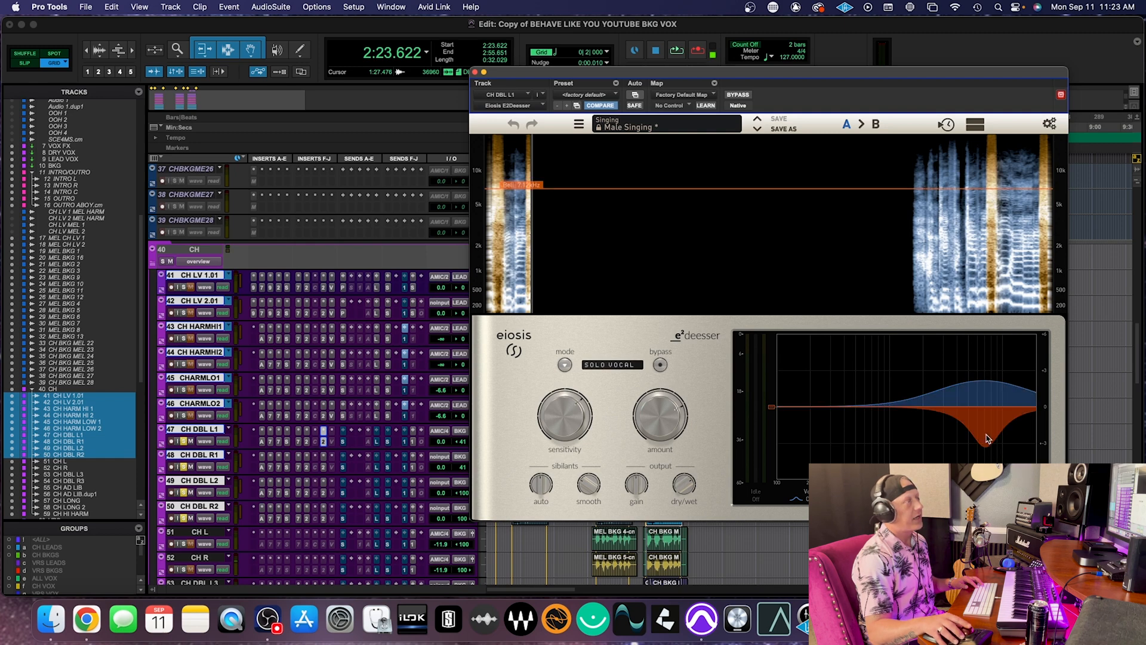
- Deepen the E2Deesser's high-frequency reduction curve on CH DBL L1 and audition the E2Deesser on CH DBL R2 during the last chorus
left_click_drag(986, 438, 975, 450)
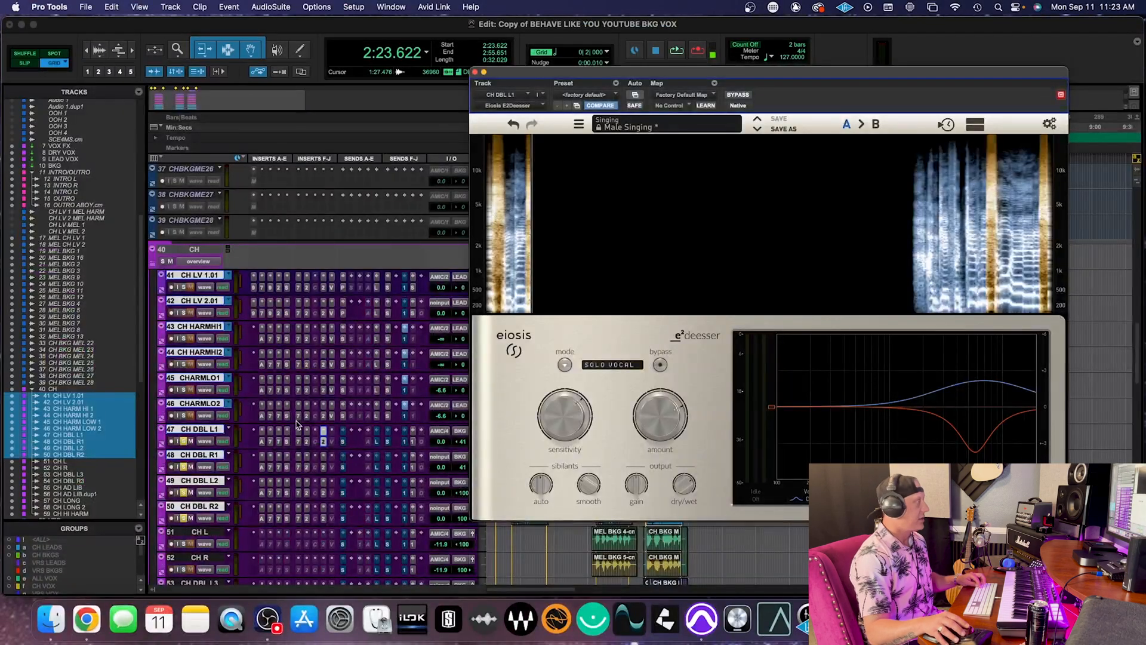
left_click(323, 482)
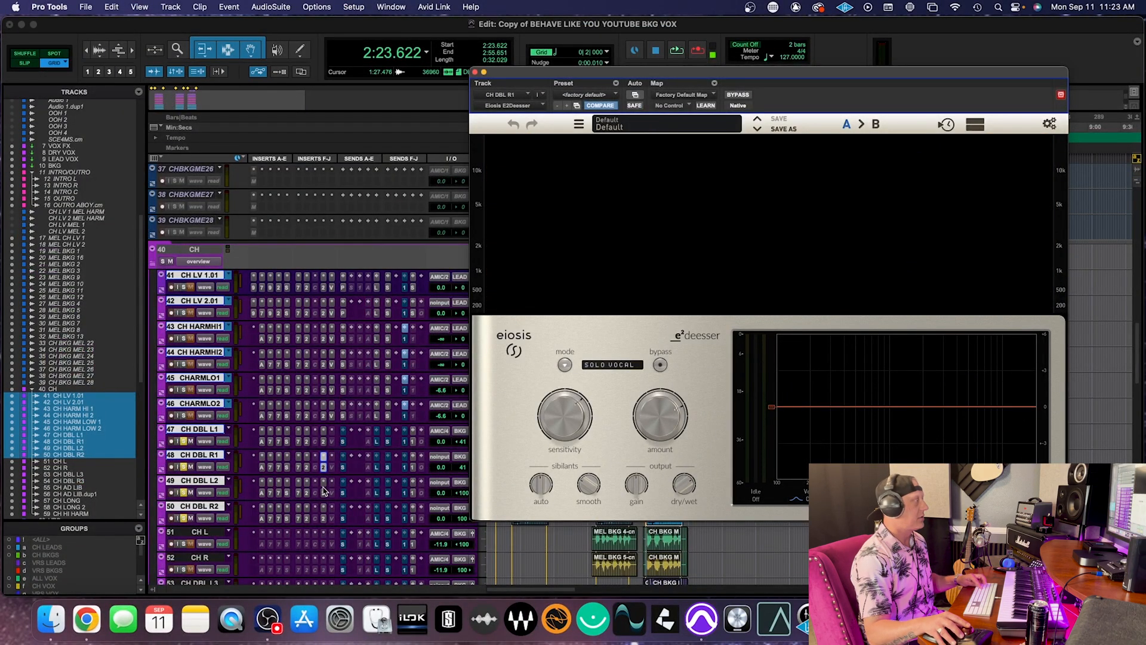
left_click(323, 518)
key("space")
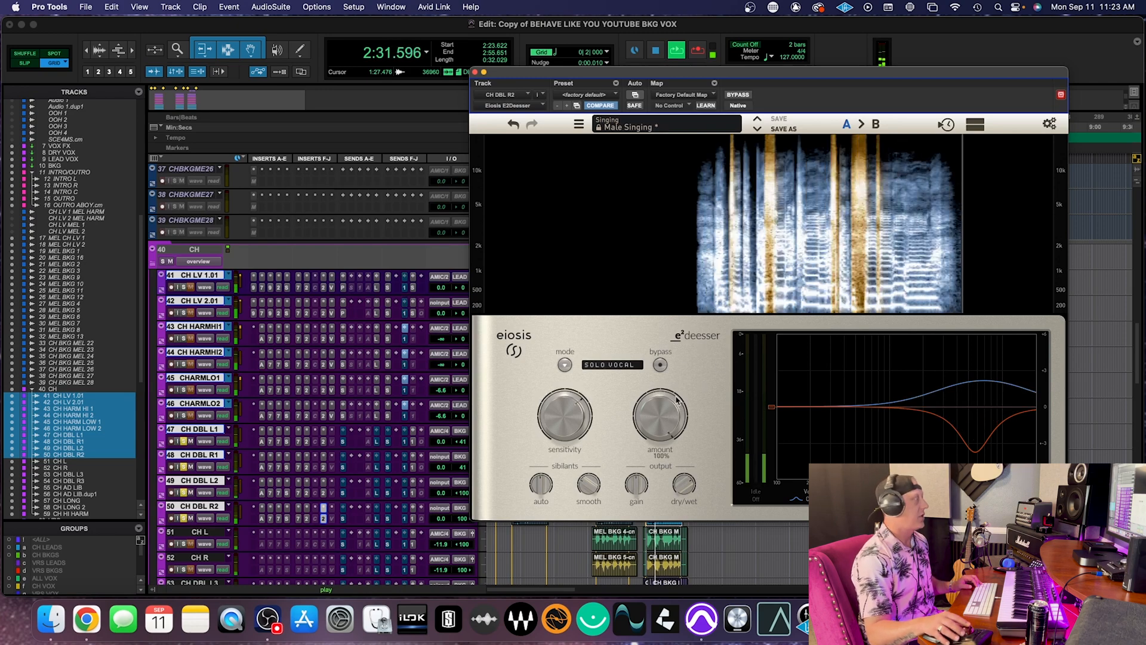
key("space")
key("space")
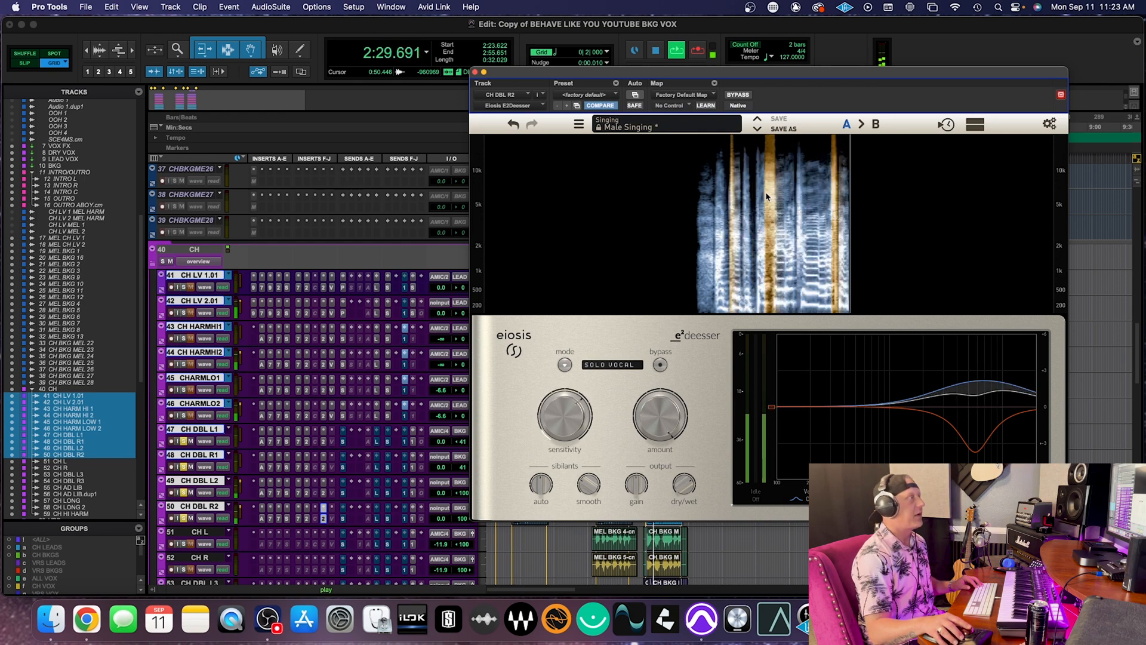
key("space")
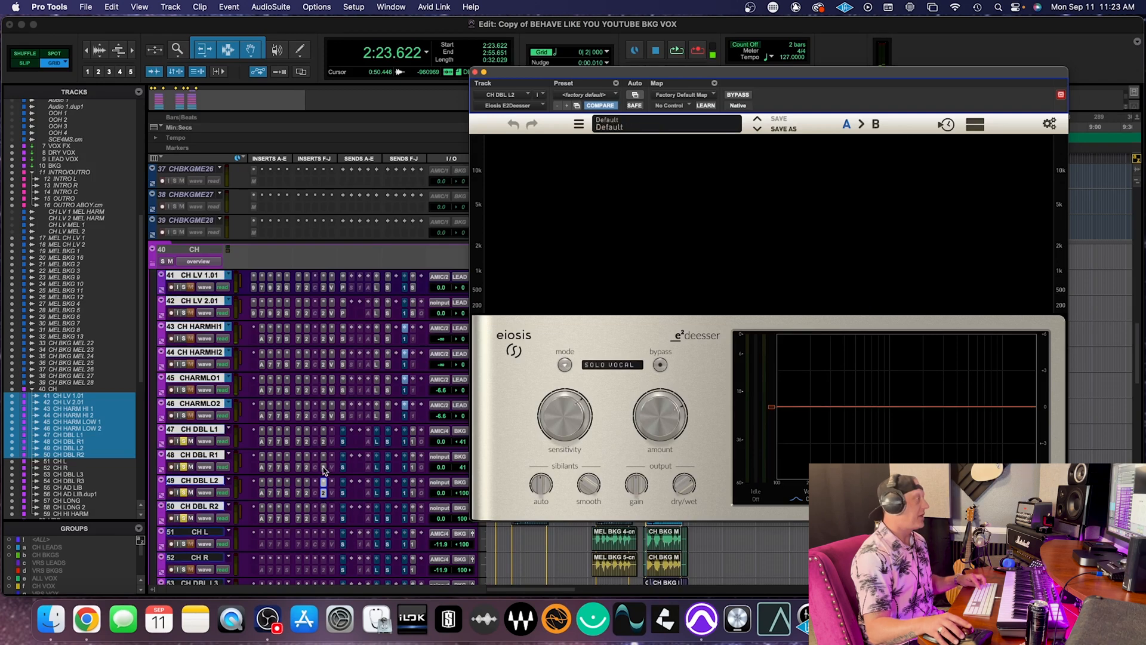
- Show the Vocal Rider on CH DBL L1 clear of the clips and play the start of the last chorus through it
left_click(323, 441)
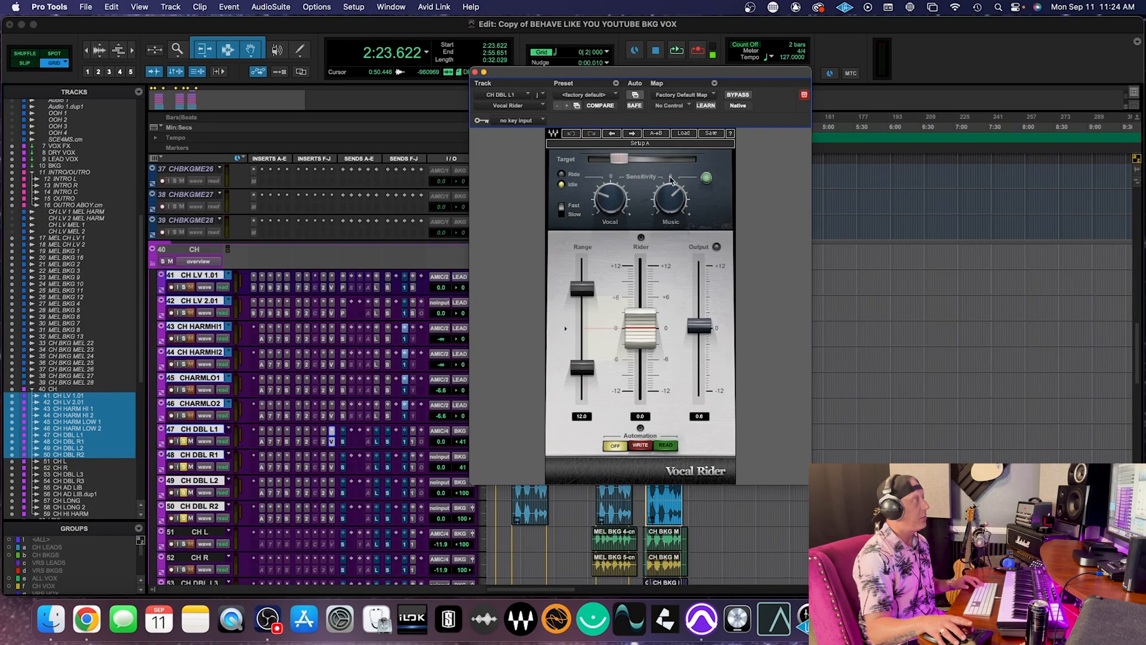
left_click_drag(656, 74, 880, 81)
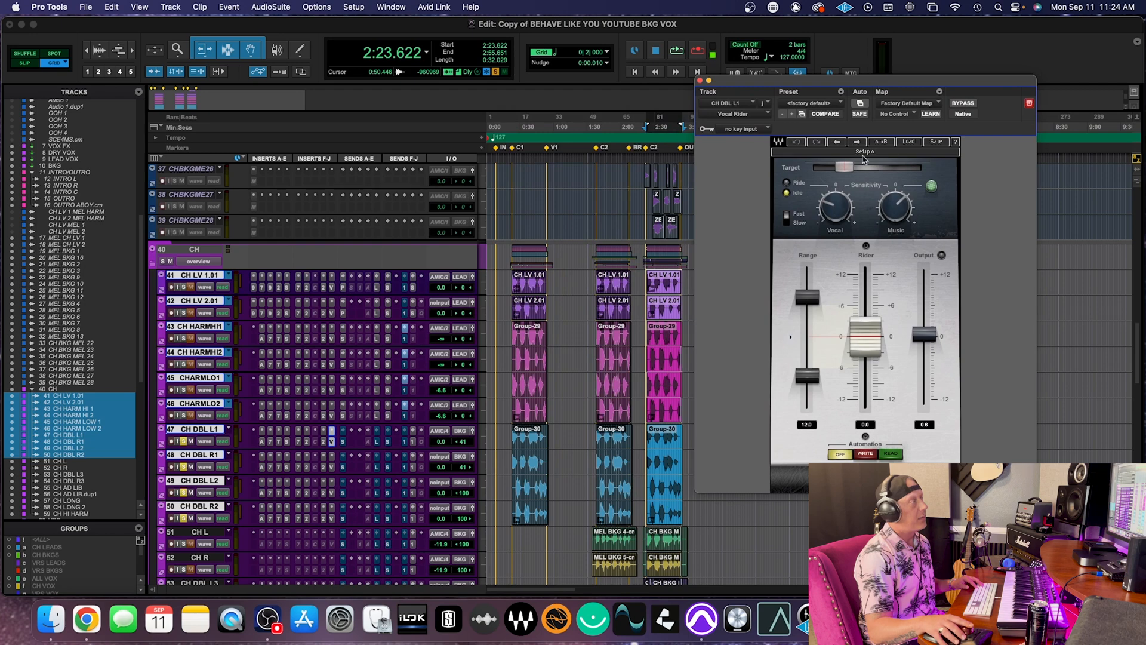
key("space")
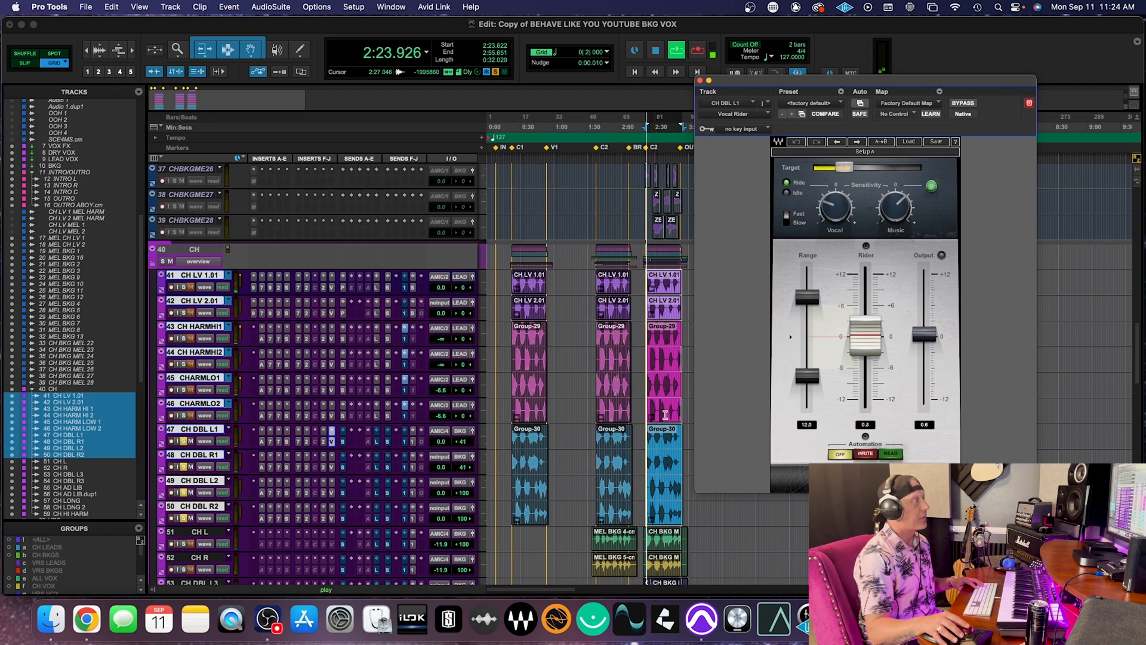
key("space")
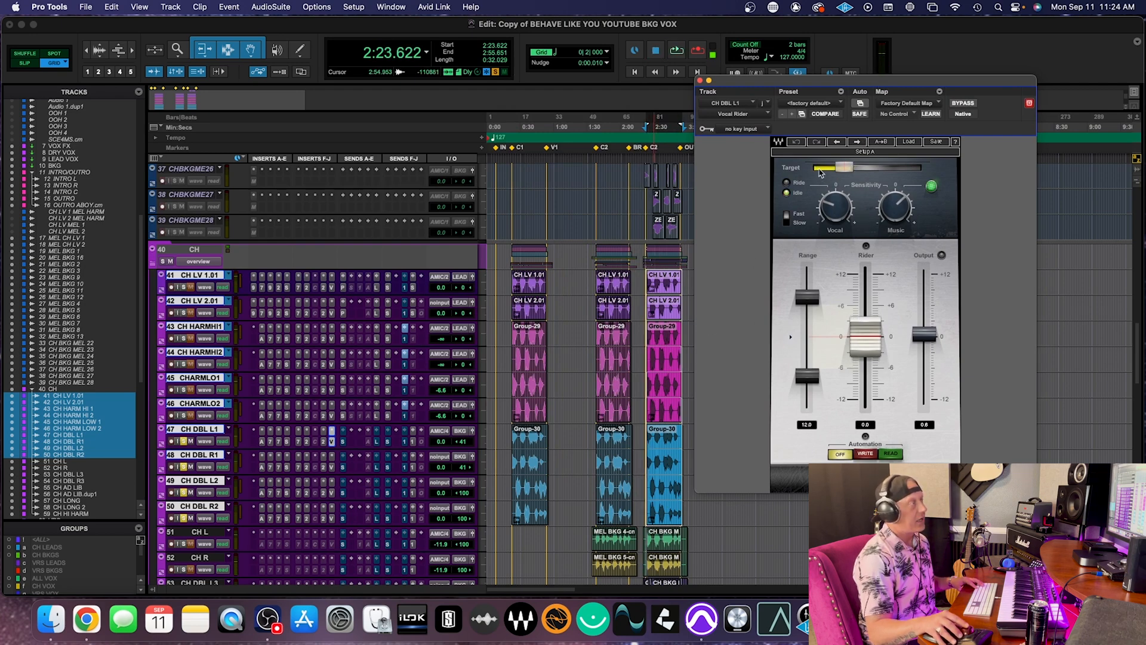
- Reset the Vocal and Music sensitivity of the Vocal Rider on CH DBL L1 to their defaults
left_click(829, 209, "alt")
left_click(892, 211, "alt")
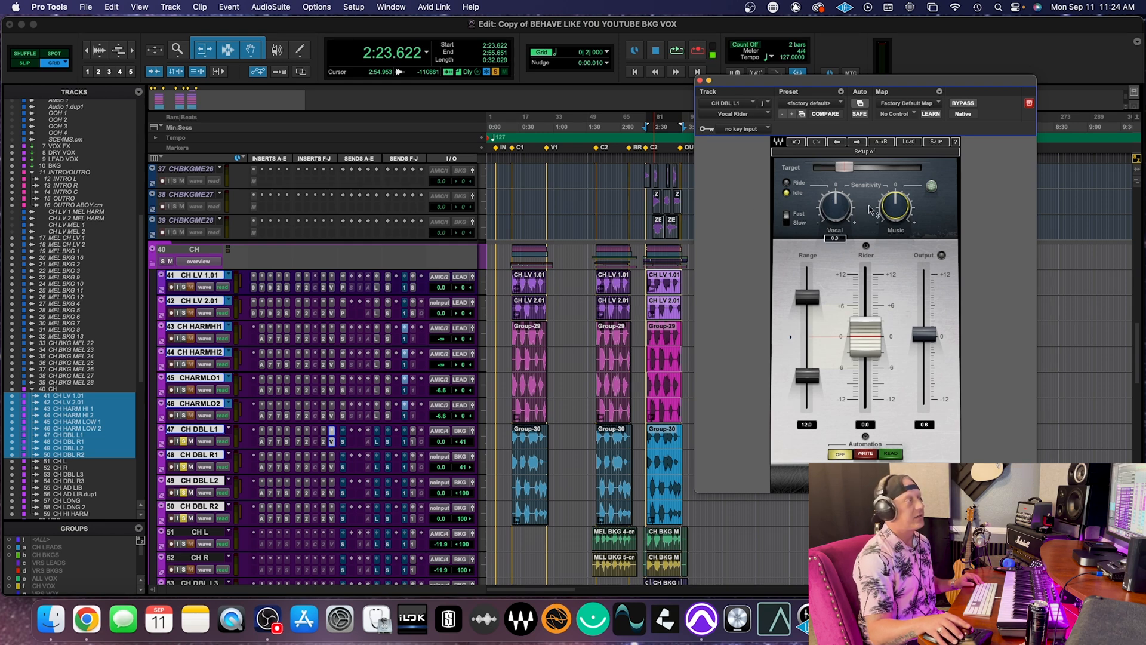
left_click(843, 210)
left_click(895, 211)
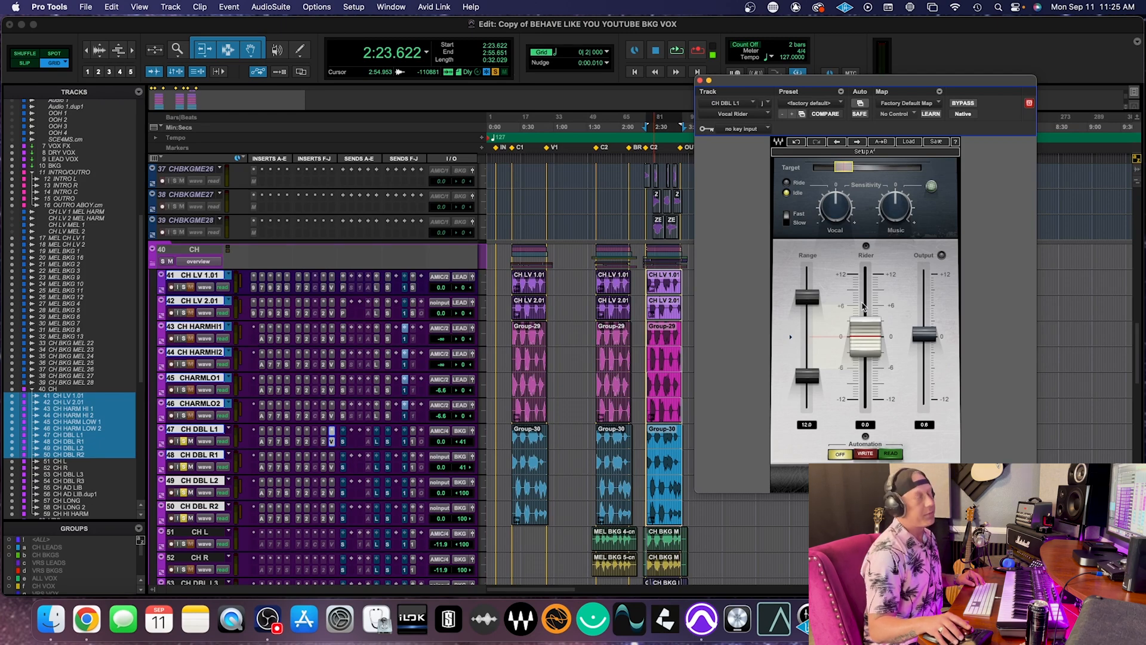
- Select the last-chorus phrase from 2:38.740 to 2:42.519 across the four CH DBL tracks
left_click(663, 439)
key("t")
key("t")
key("t")
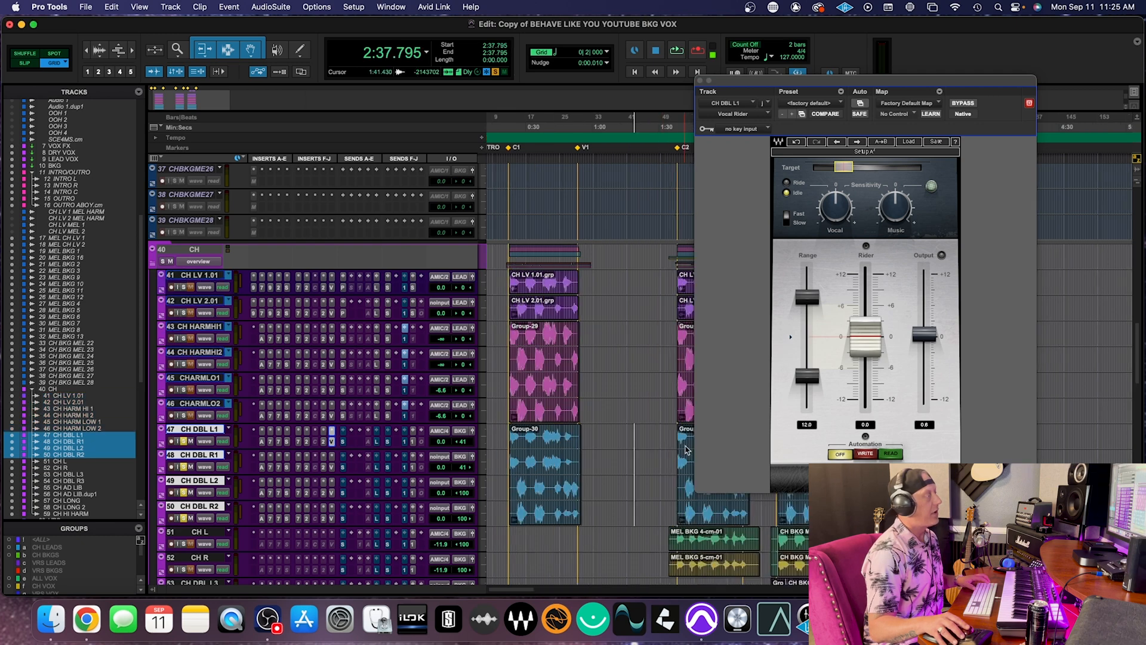
scroll(706, 510, "down", 1)
scroll(674, 504, "right", 5)
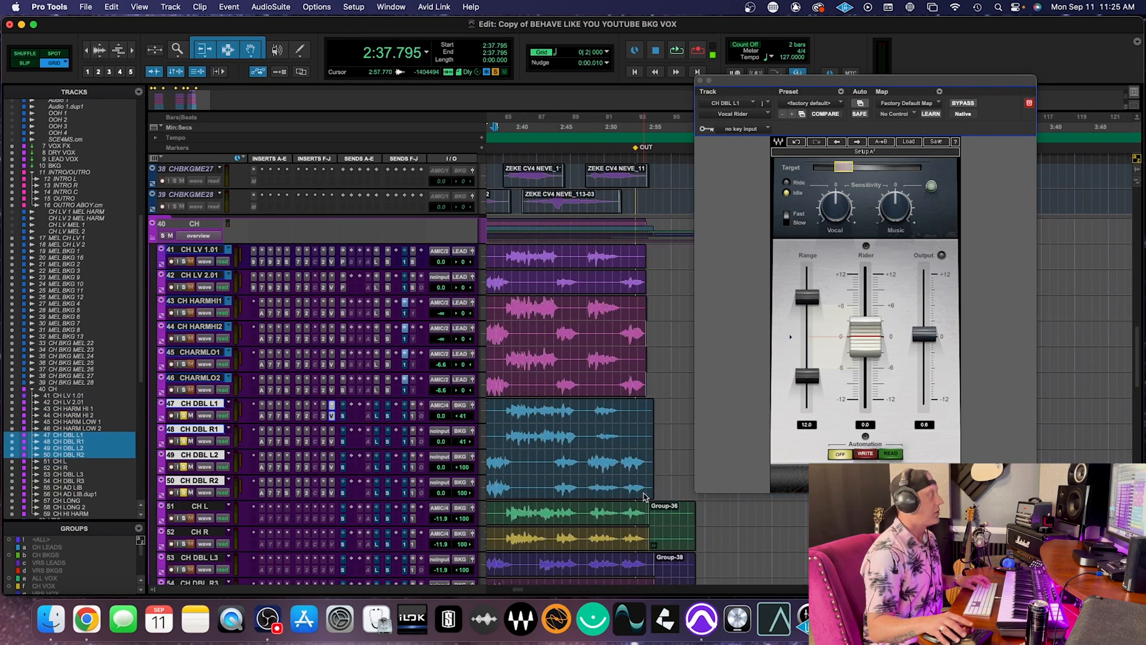
scroll(507, 403, "left", 2)
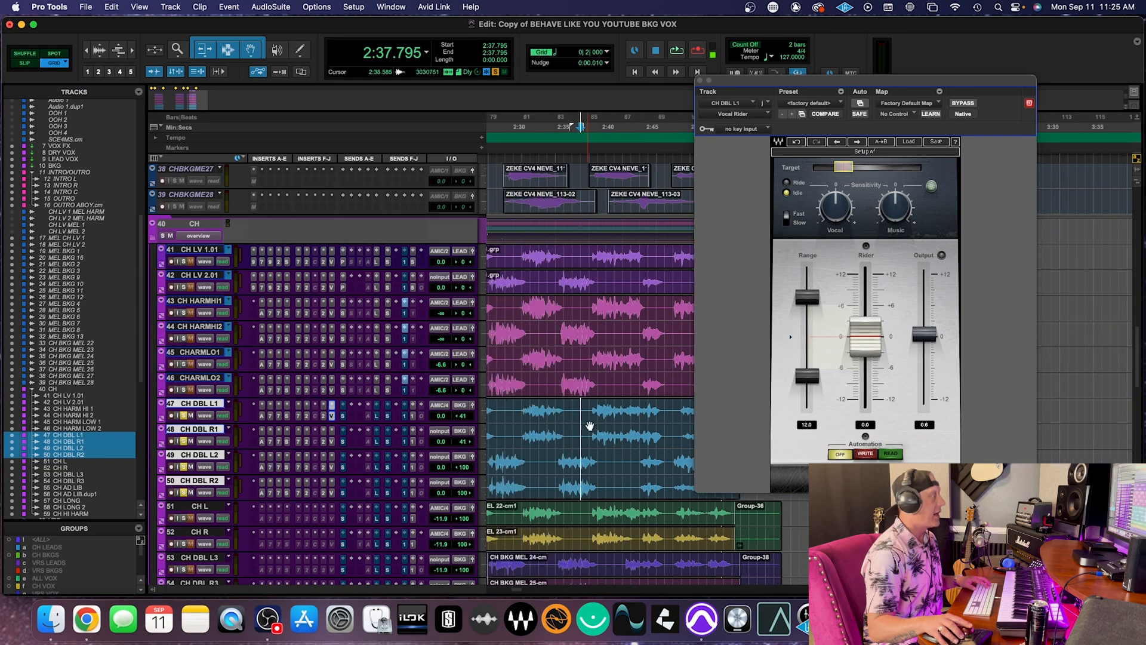
left_click(590, 407)
left_click_drag(593, 409, 621, 427)
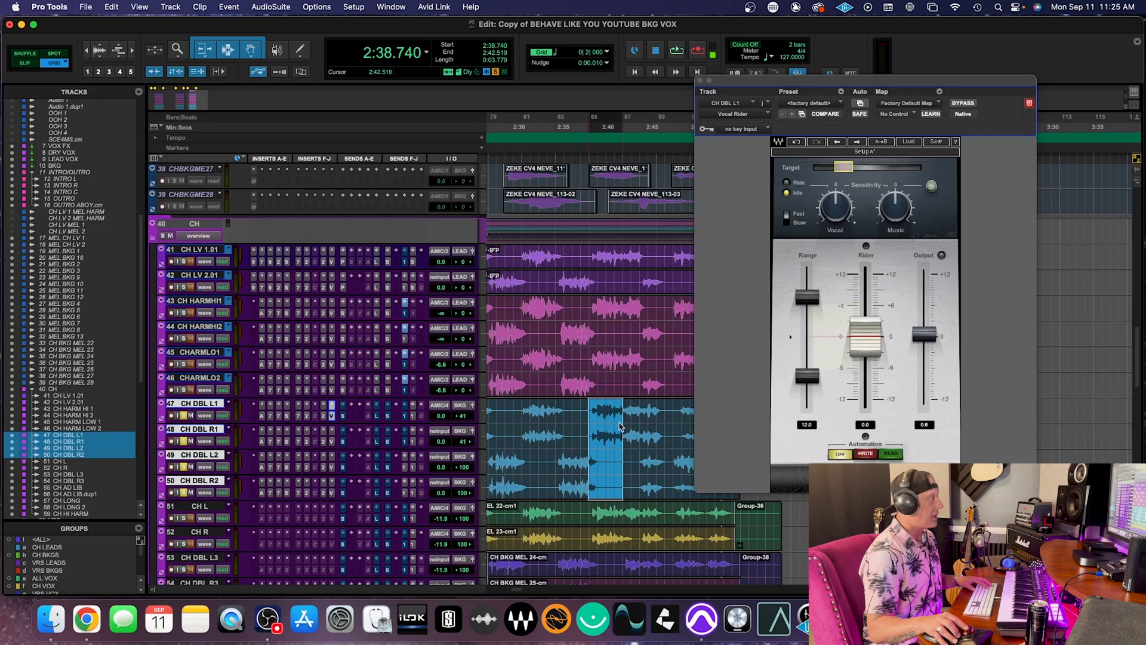
- Hide the clip names in the timeline and show the whole last chorus around the selected phrase
key("r")
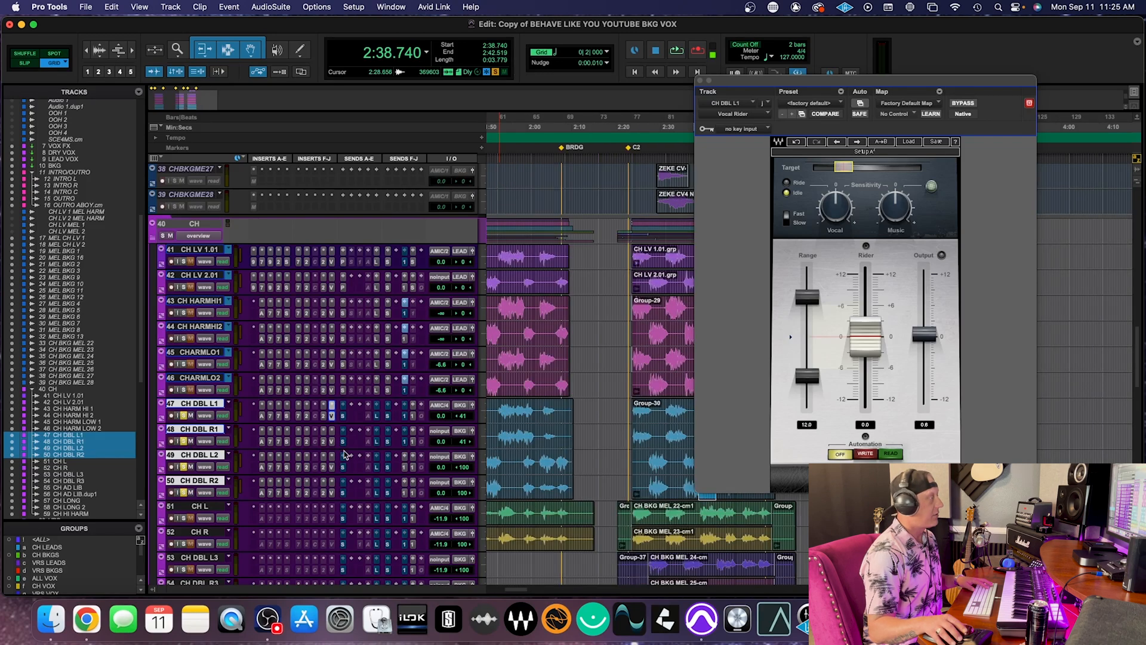
scroll(596, 449, "right", 5)
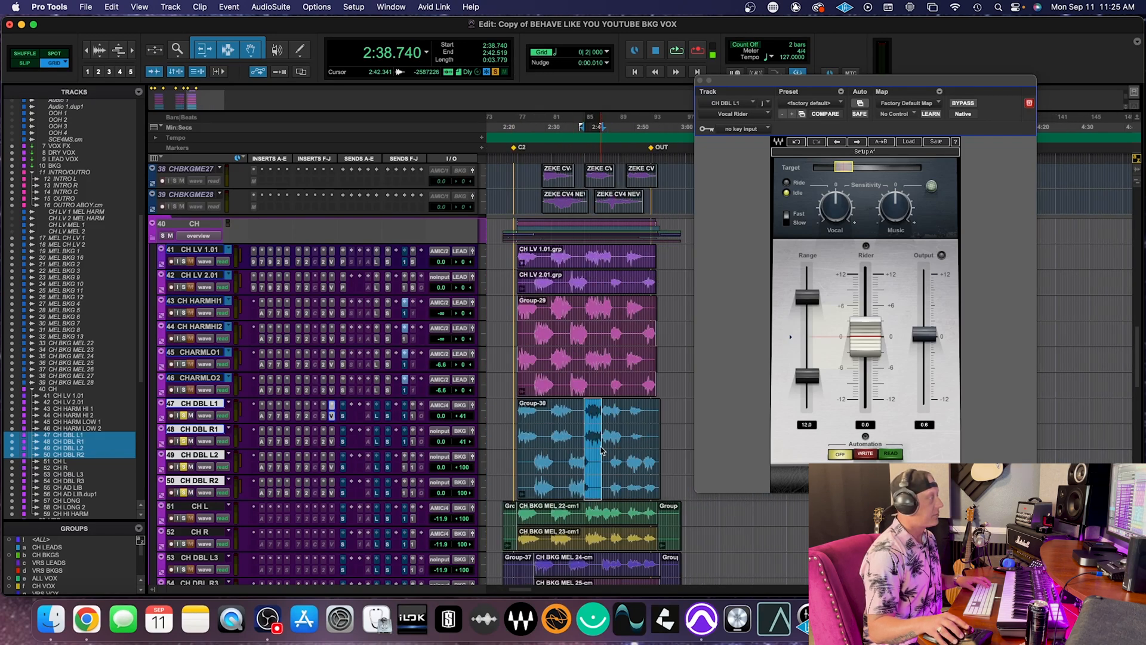
key("ctrl+shift+n")
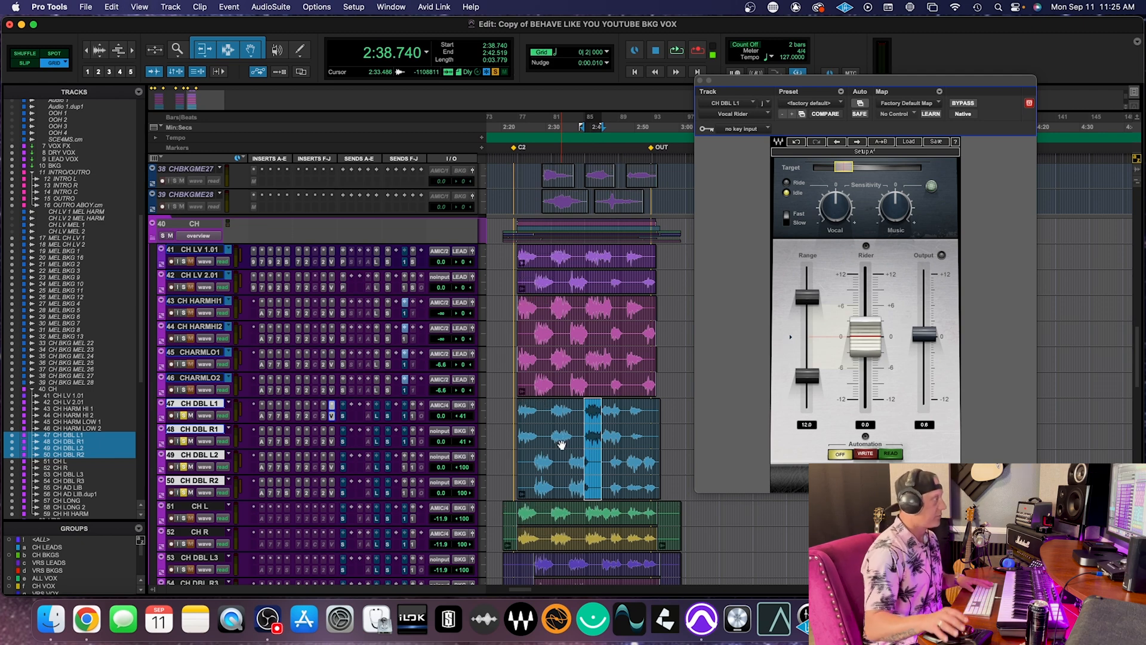
left_click_drag(550, 405, 601, 425)
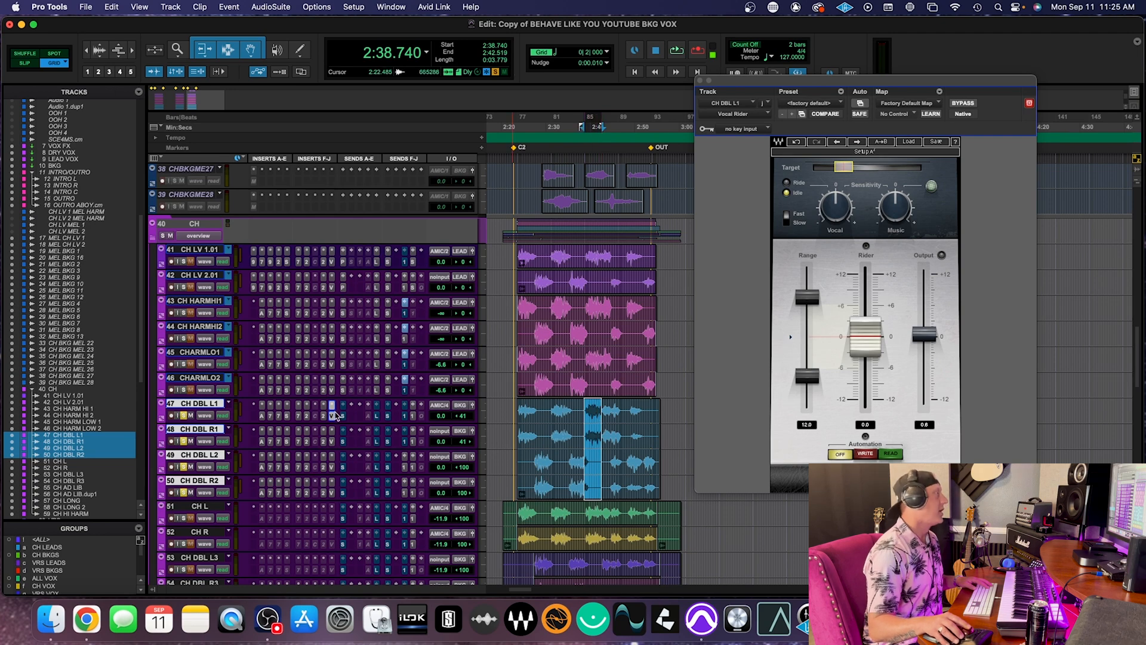
- Play the selected phrase and examine how the Vocal Rider's fader rides the level on CH DBL L1
key("space")
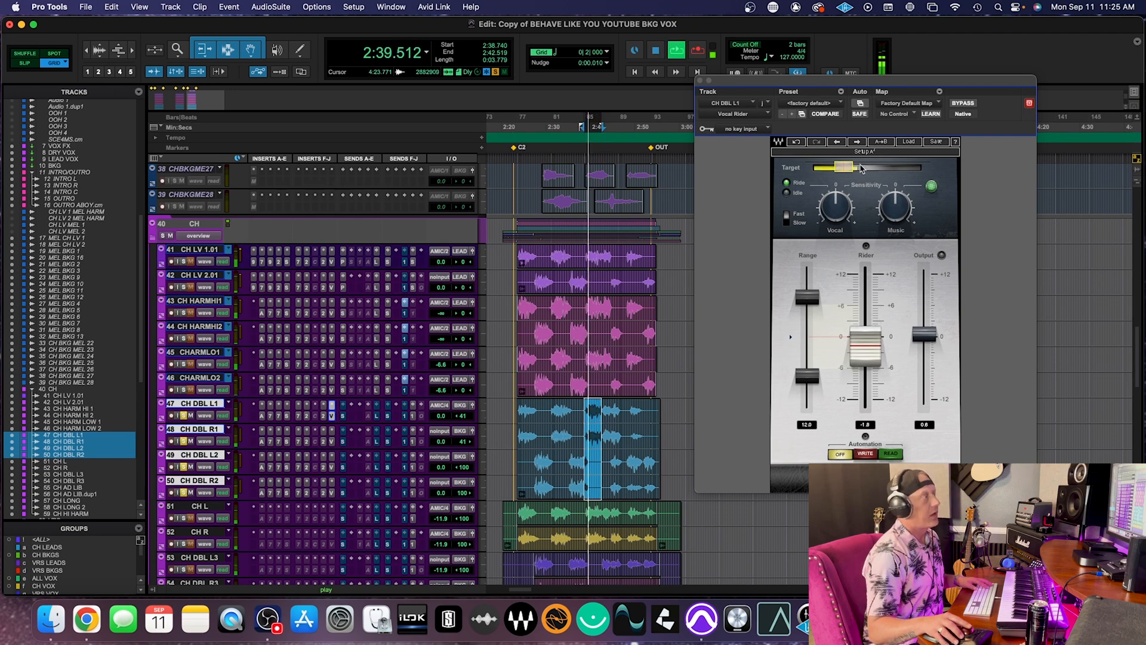
key("space")
key("space")
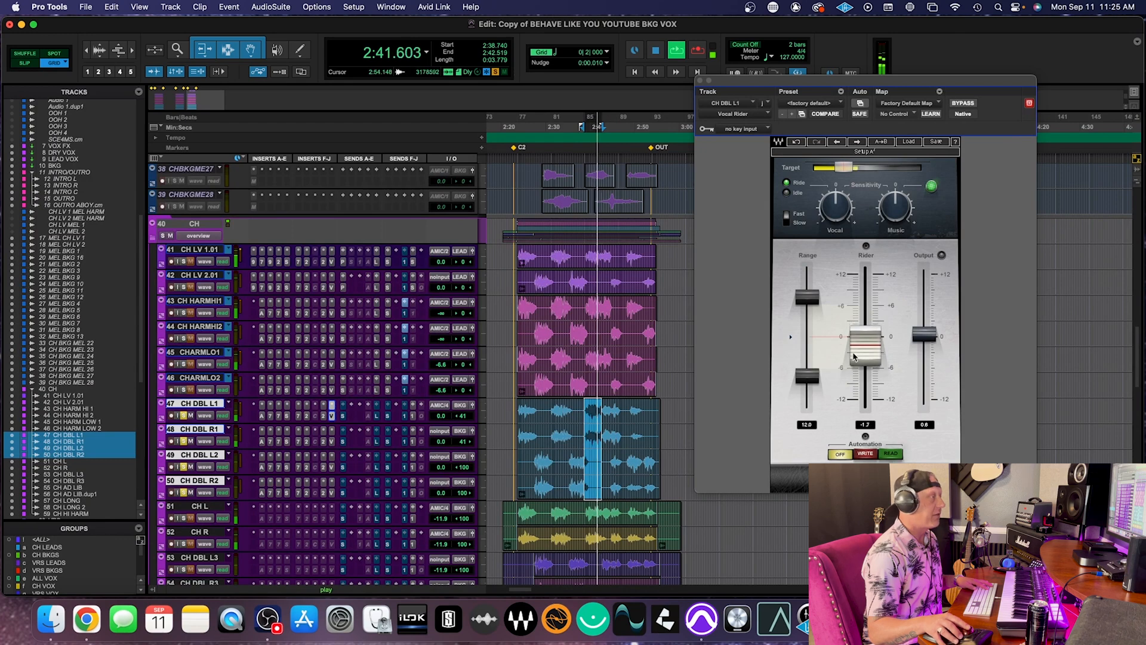
key("space")
- Raise the Vocal Rider's Target slightly while auditioning the passage from 2:48.188, and replay the phrase from 2:38.740
left_click(627, 408)
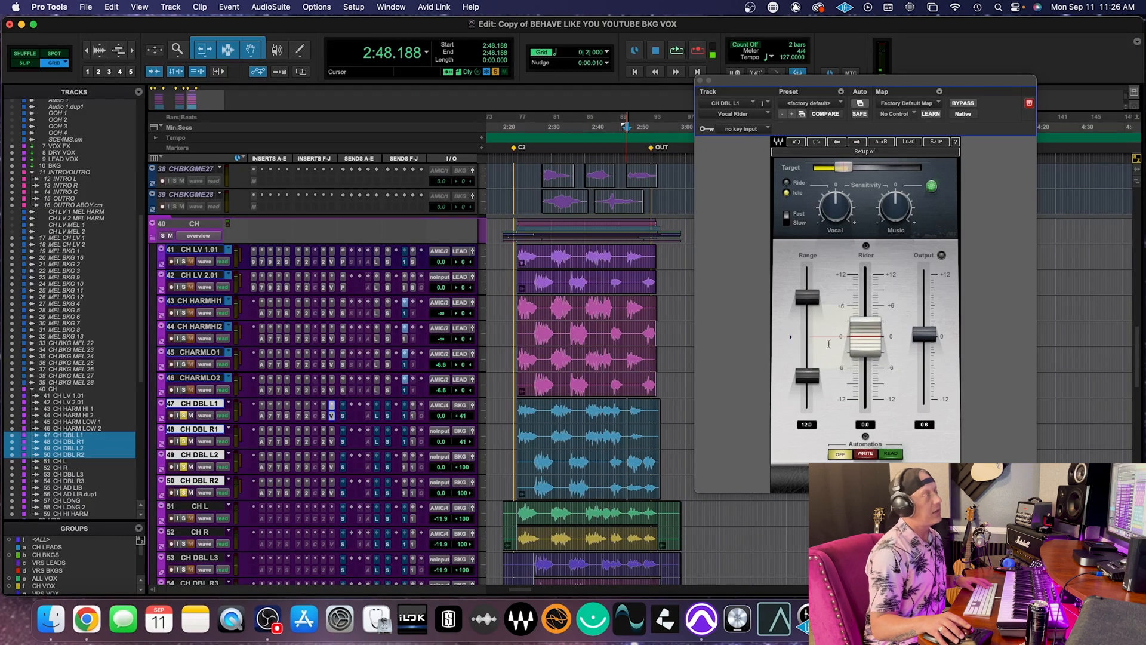
key("space")
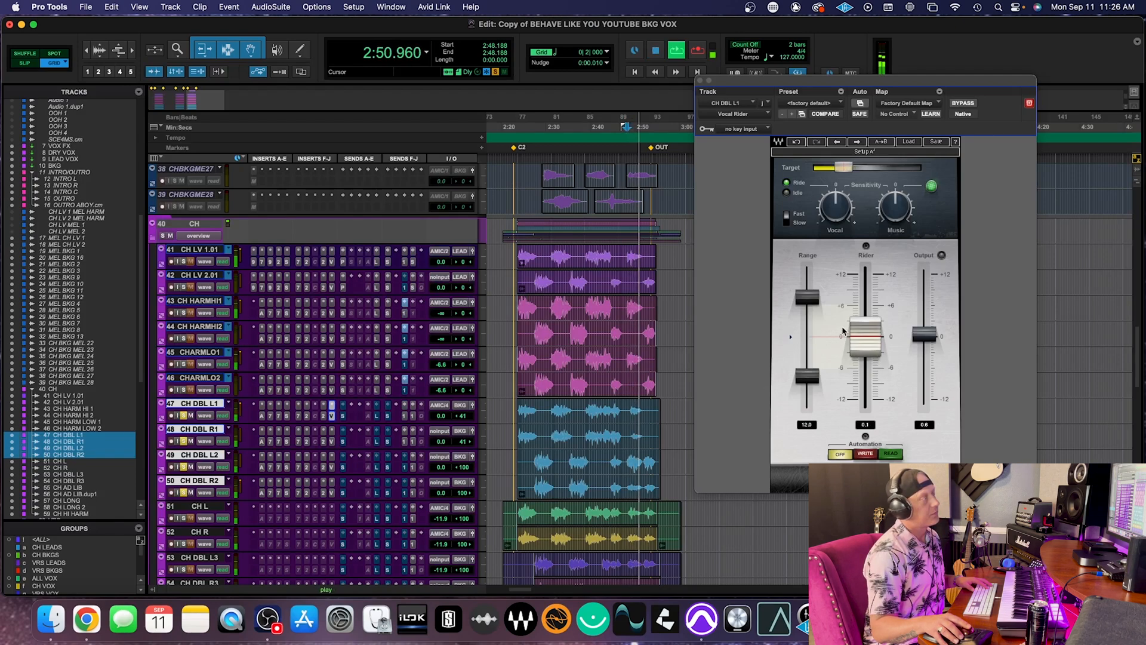
left_click(853, 170)
key("space")
key("space")
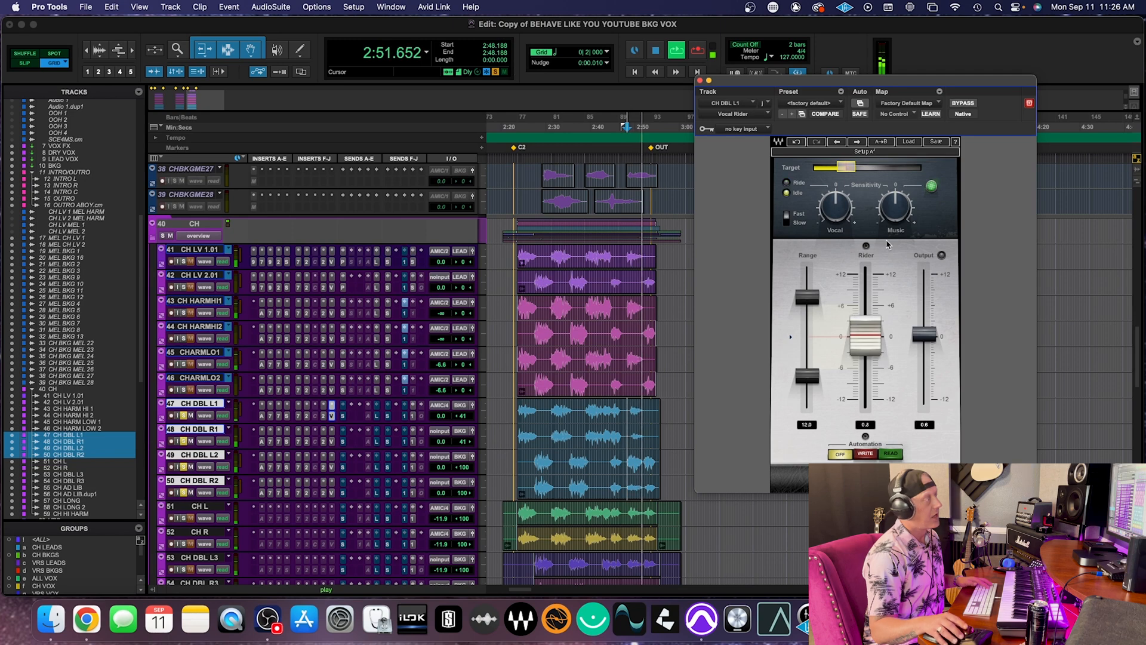
key("space")
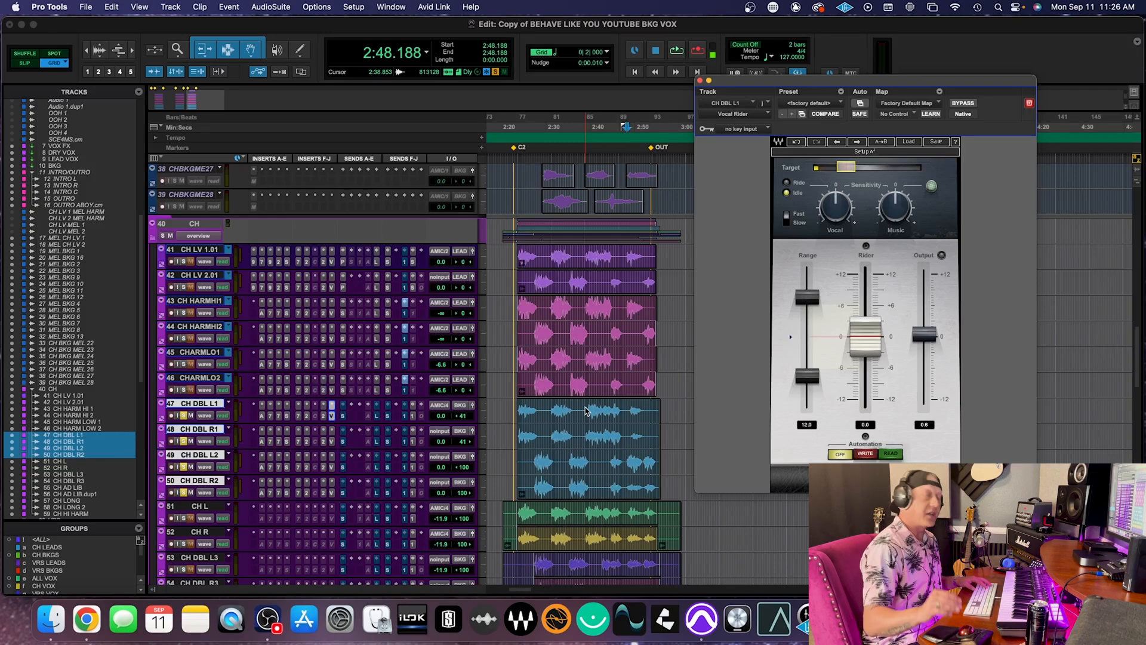
left_click(585, 408)
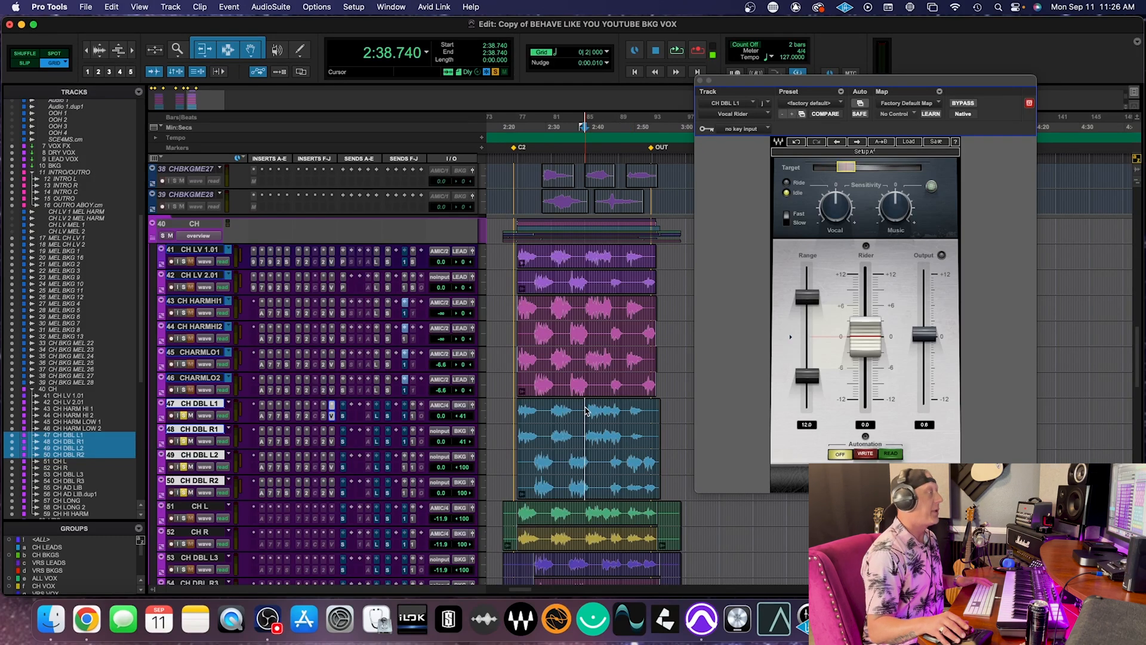
key("space")
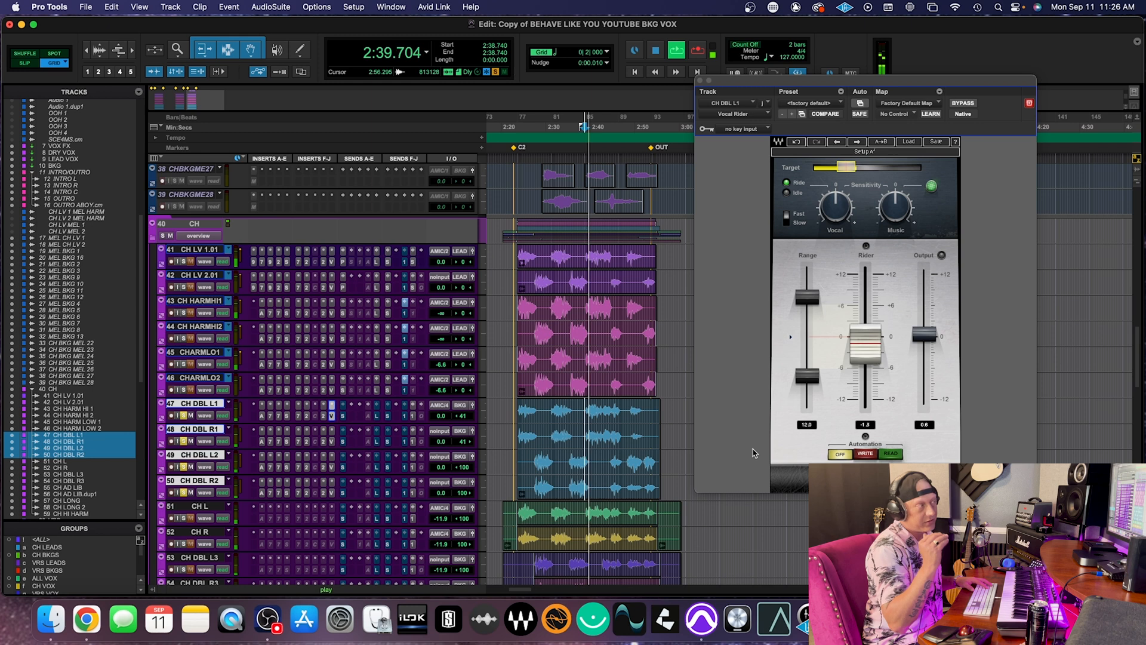
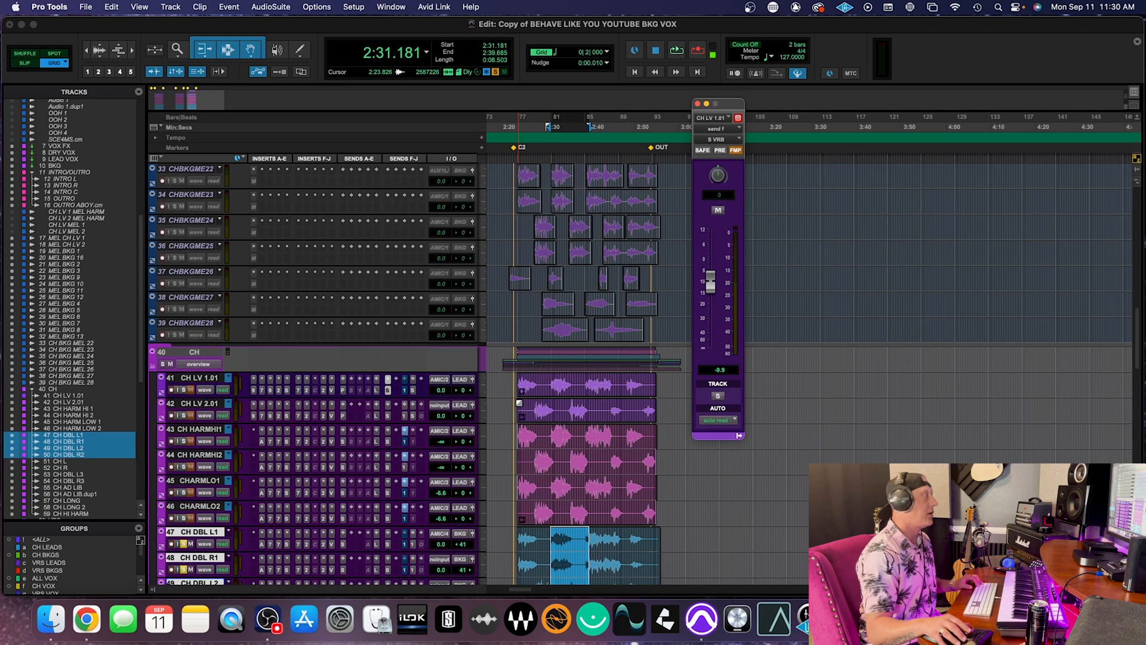
- Compare the L VRB and S VRB send settings of CH LV 1.01 with those of CH DBL L1
left_click(377, 389)
scroll(418, 397, "down", 5)
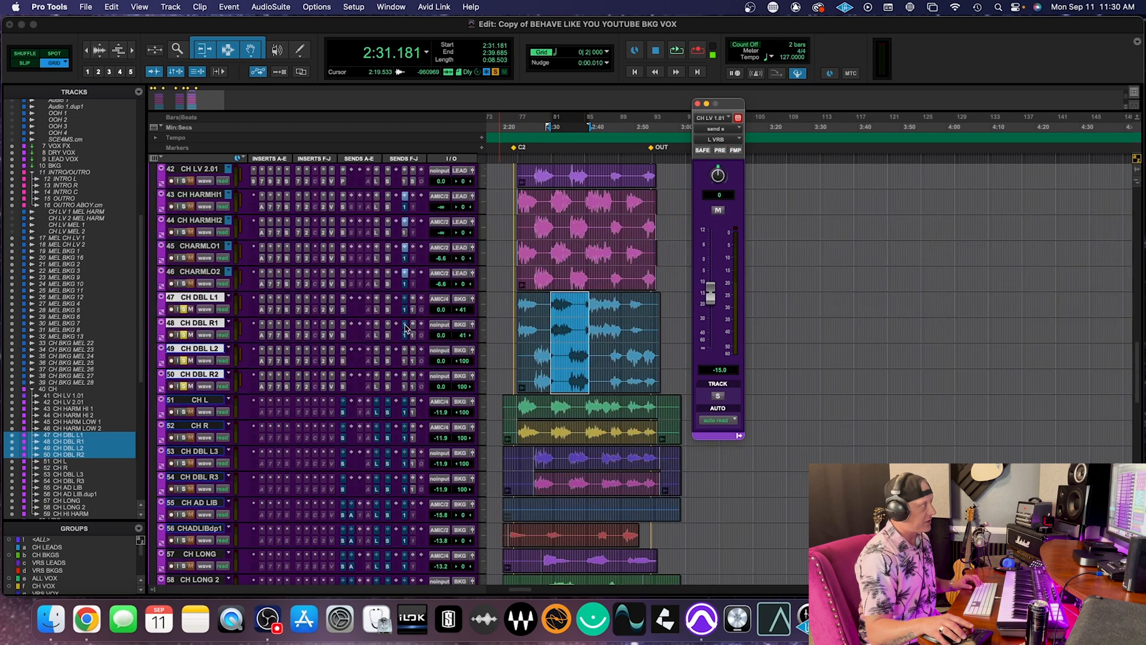
left_click(388, 298)
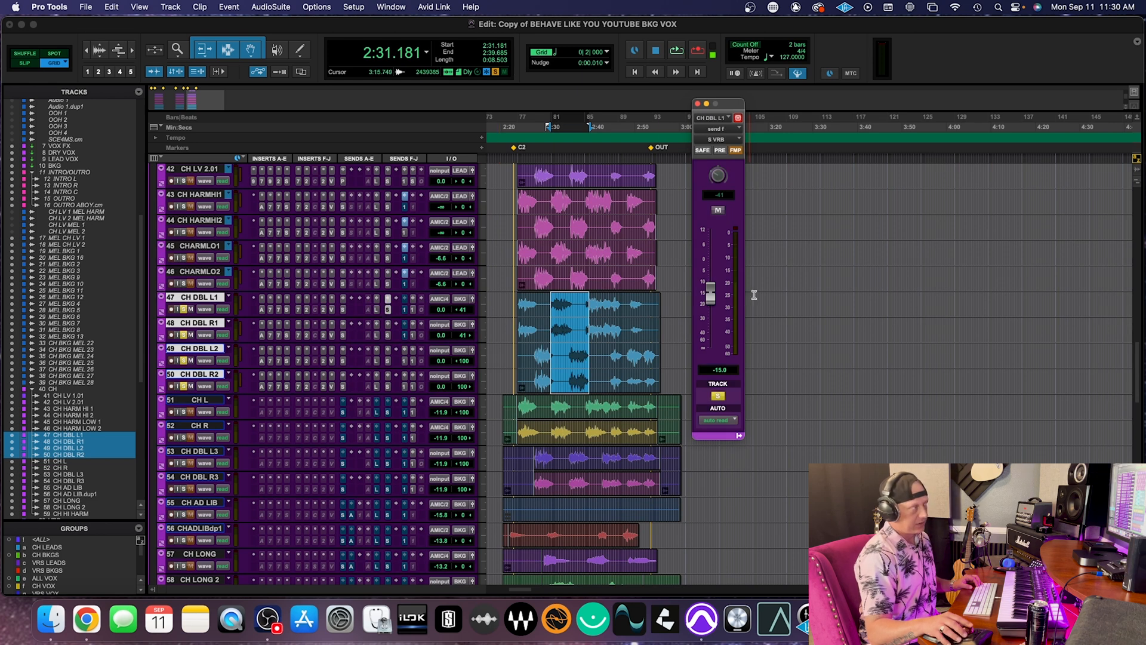
left_click(377, 310)
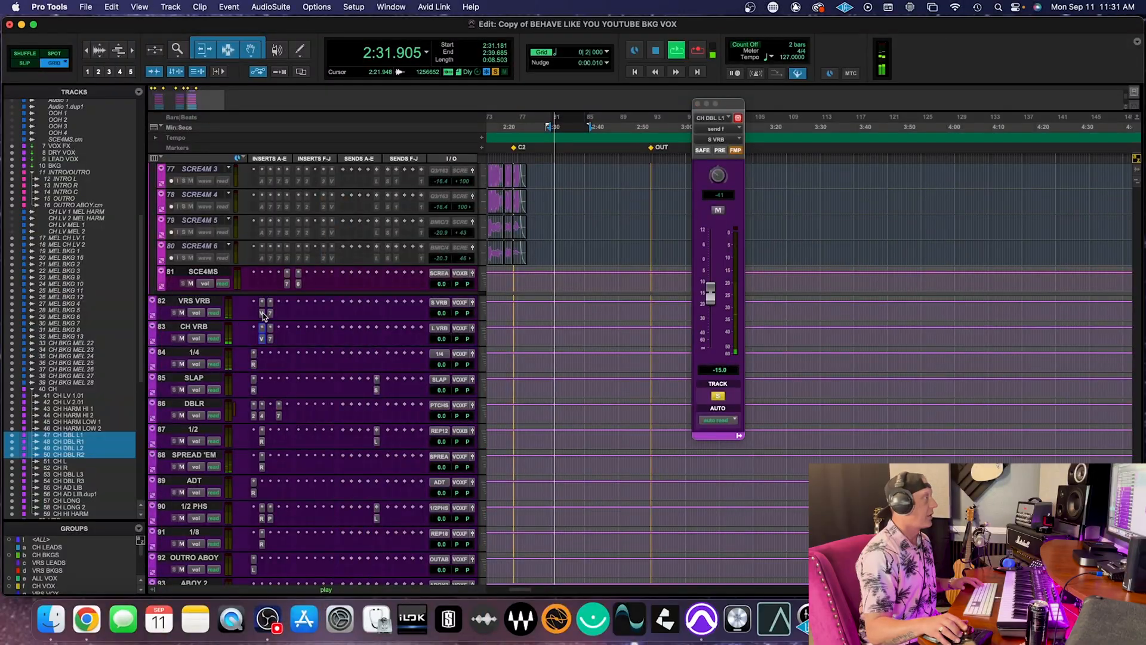
- Examine the VerbSuite Classics reverb settings on VRS VRB during playback, then close the plugin and stop playback
left_click(265, 314)
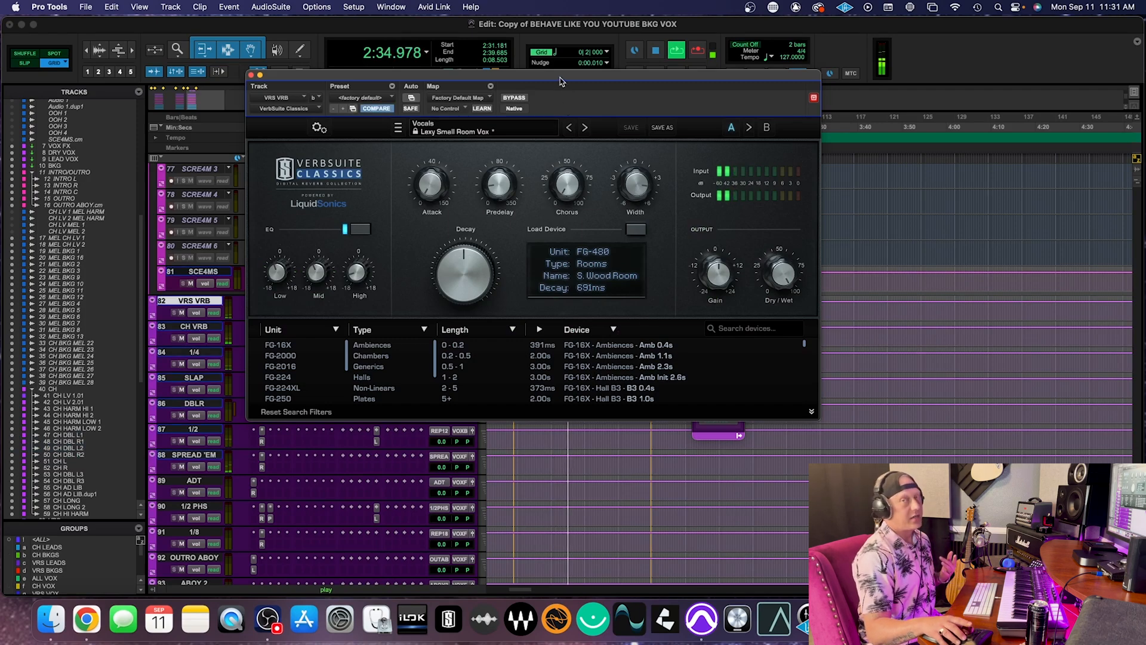
left_click_drag(560, 80, 670, 96)
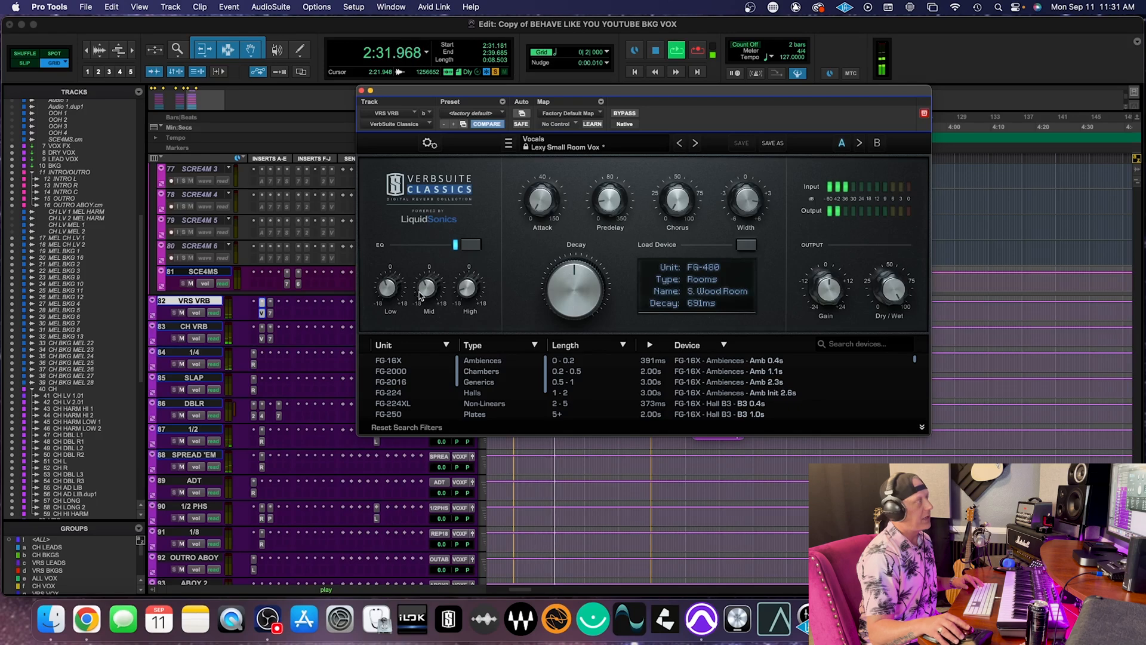
left_click(361, 90)
key("space")
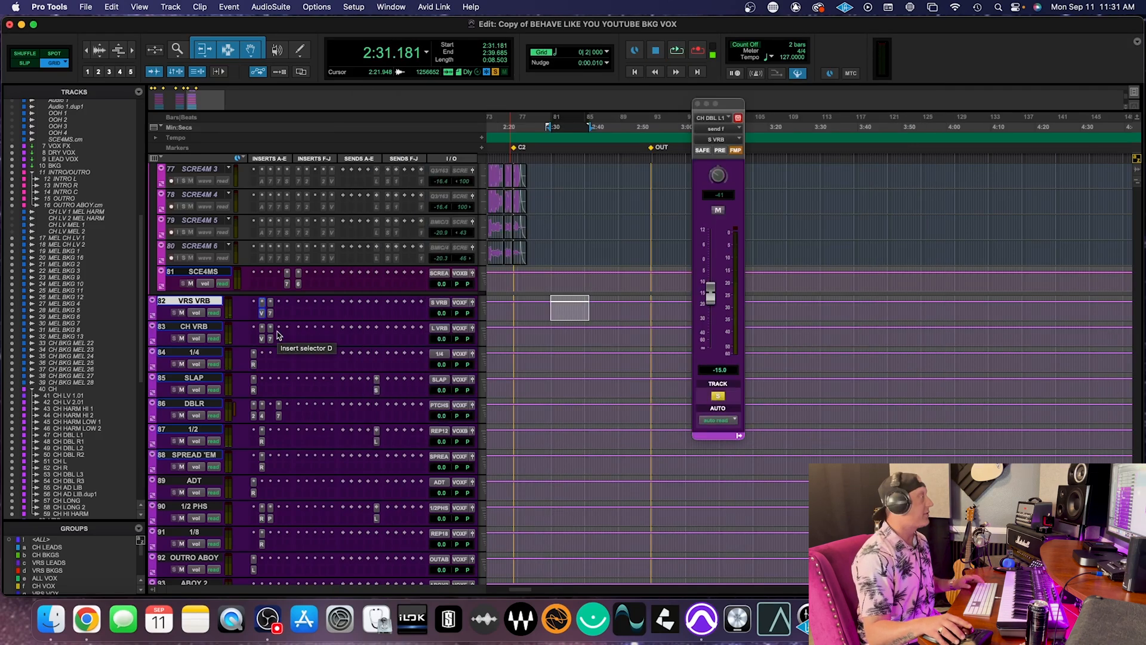
- Examine the EQ3 7-Band and VerbSuite Classics settings on CH VRB, playing the selected phrase with the EQ in view
left_click(271, 338)
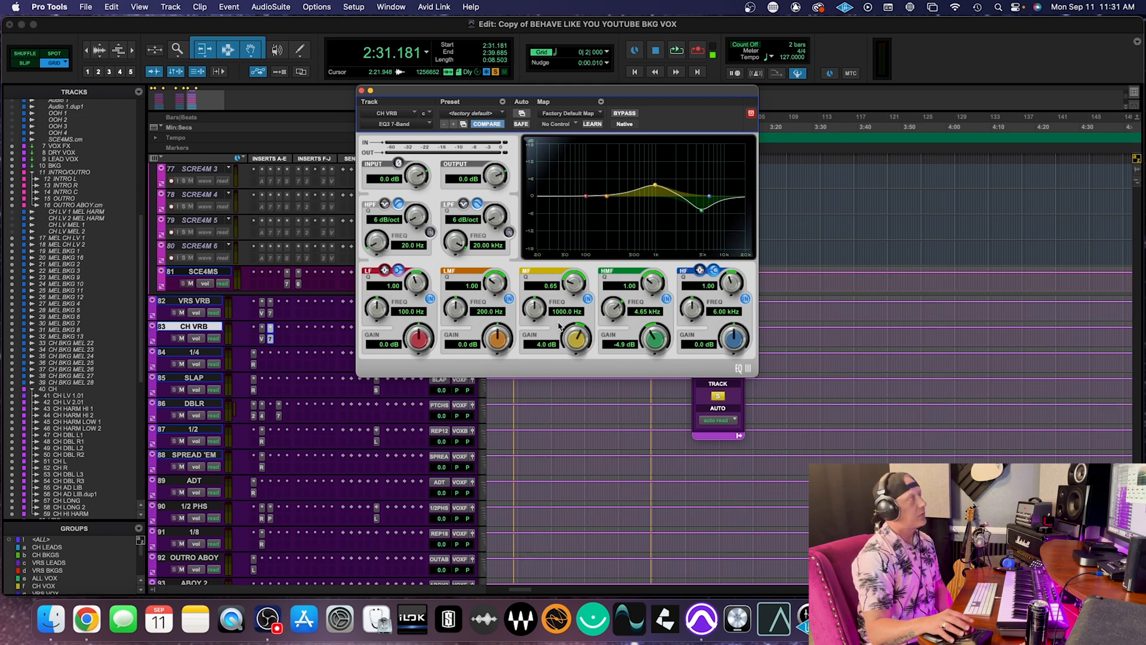
left_click(261, 339)
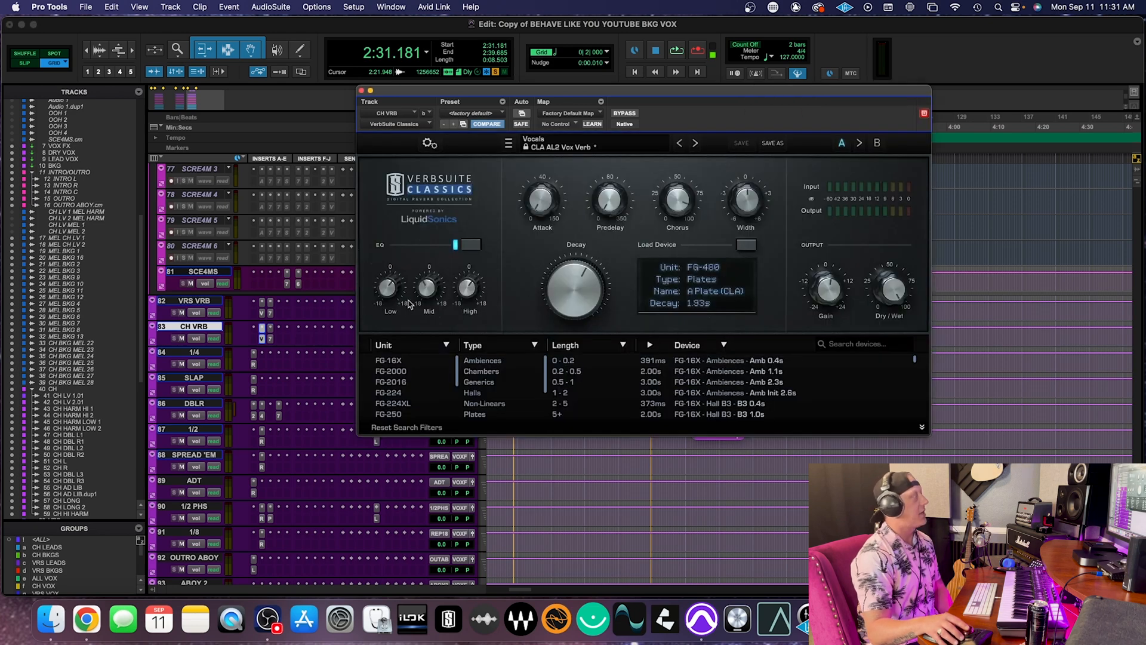
left_click(270, 339)
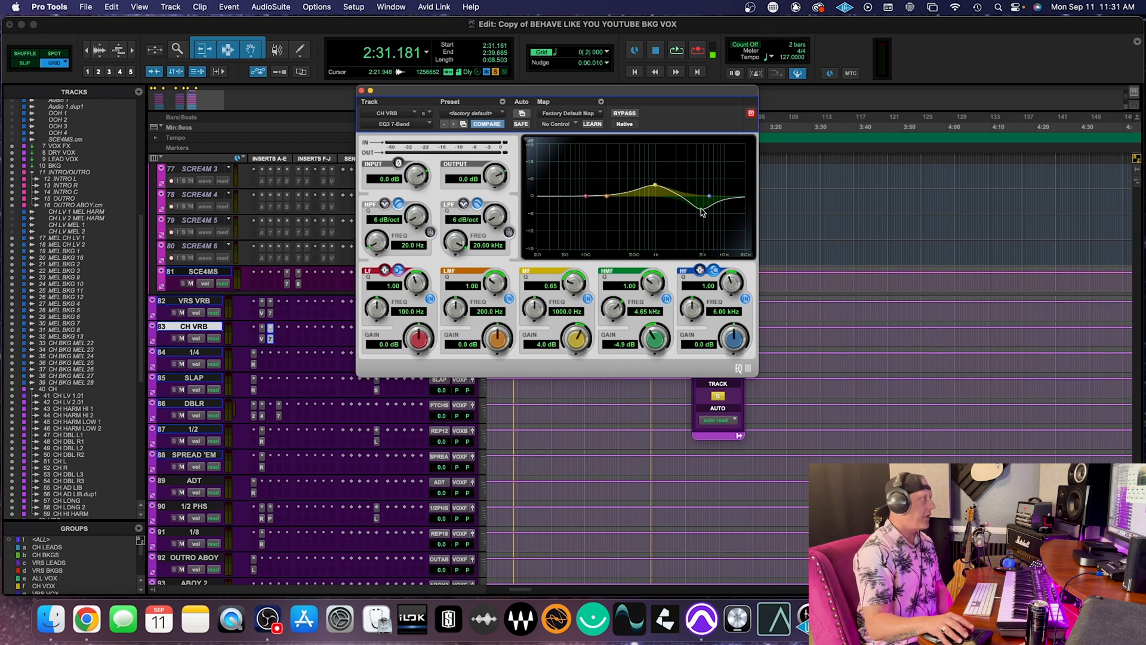
key("space")
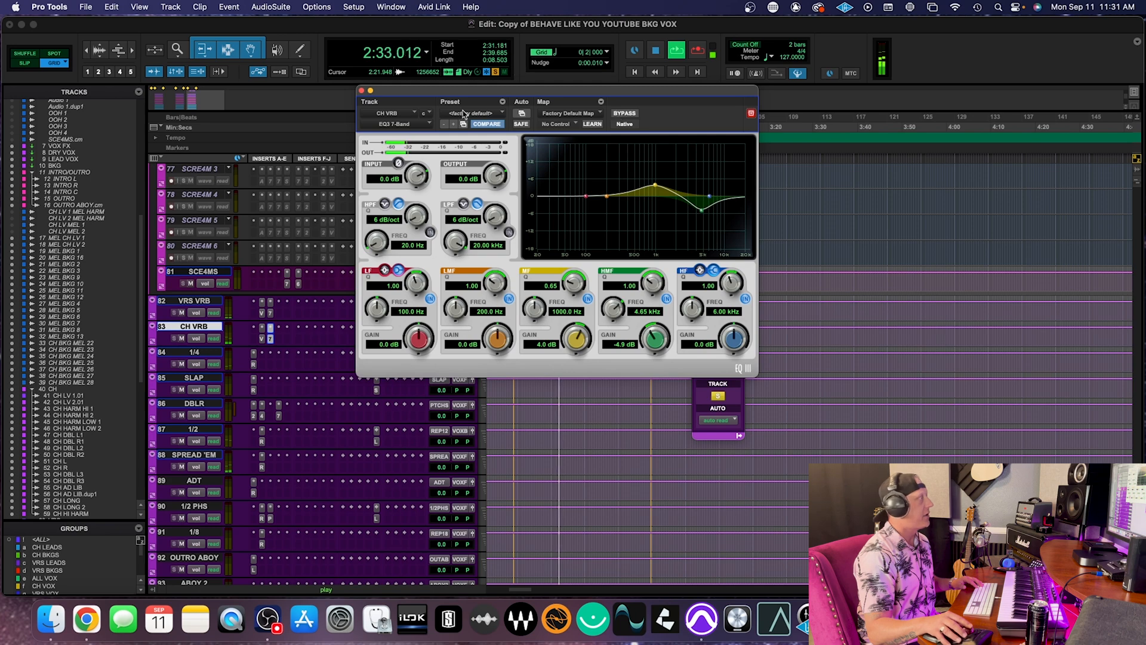
left_click_drag(386, 96, 555, 94)
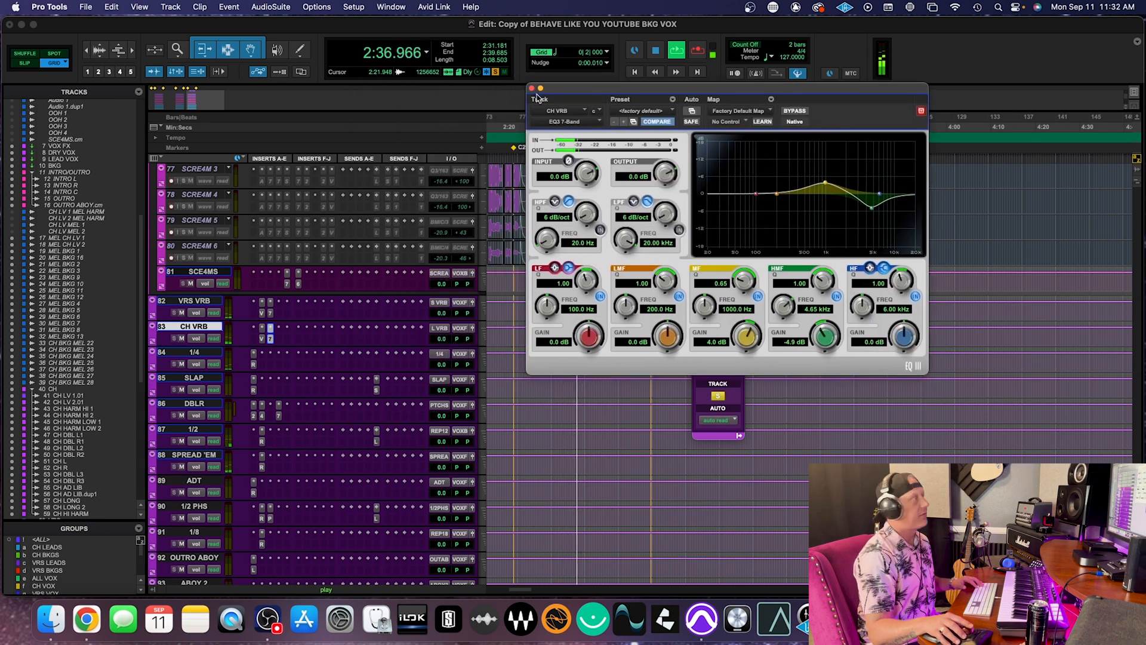
left_click(531, 89)
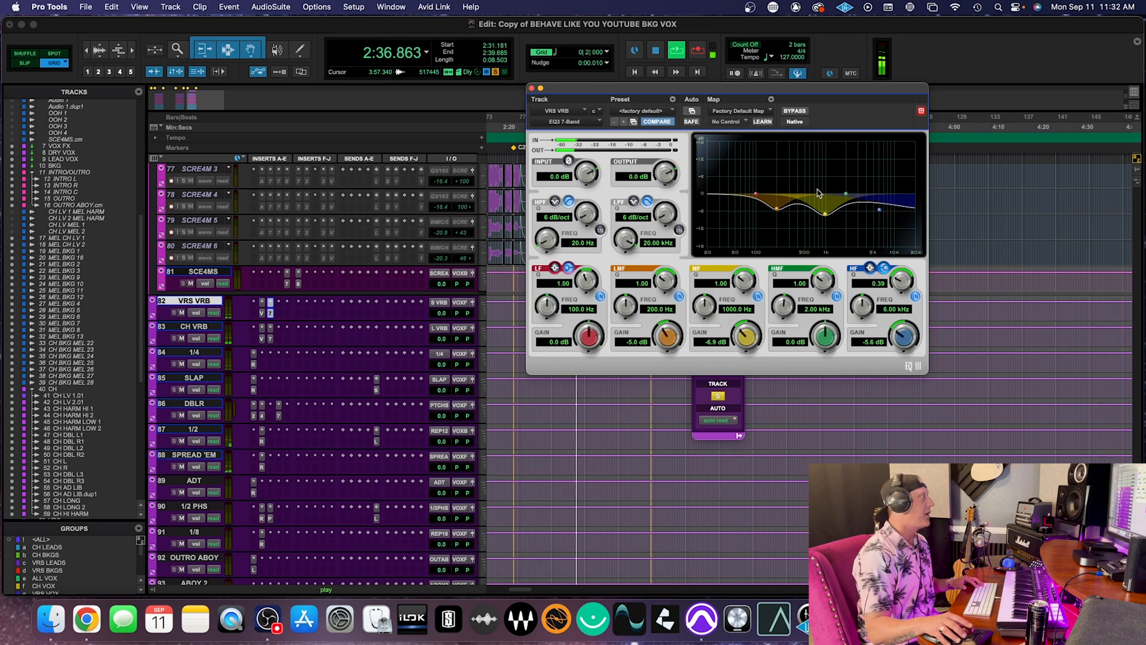
- Close the VRS VRB EQ, select the VRS VRB and CH VRB tracks together, and check the CH VRB EQ insert during playback
left_click(532, 89)
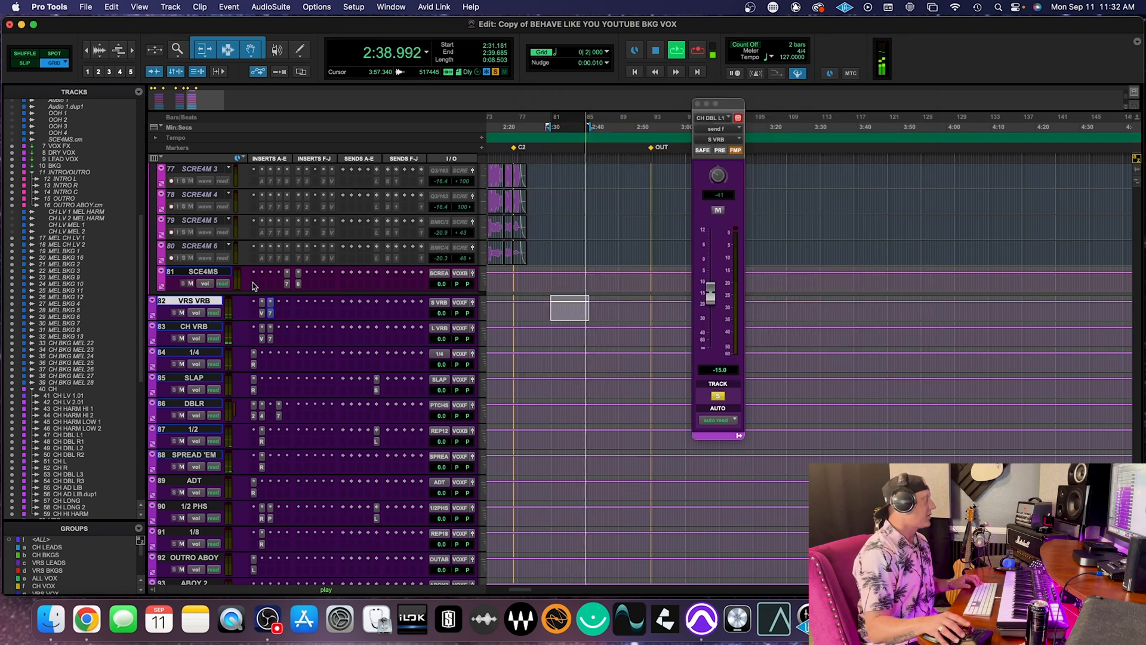
left_click(200, 328, "shift")
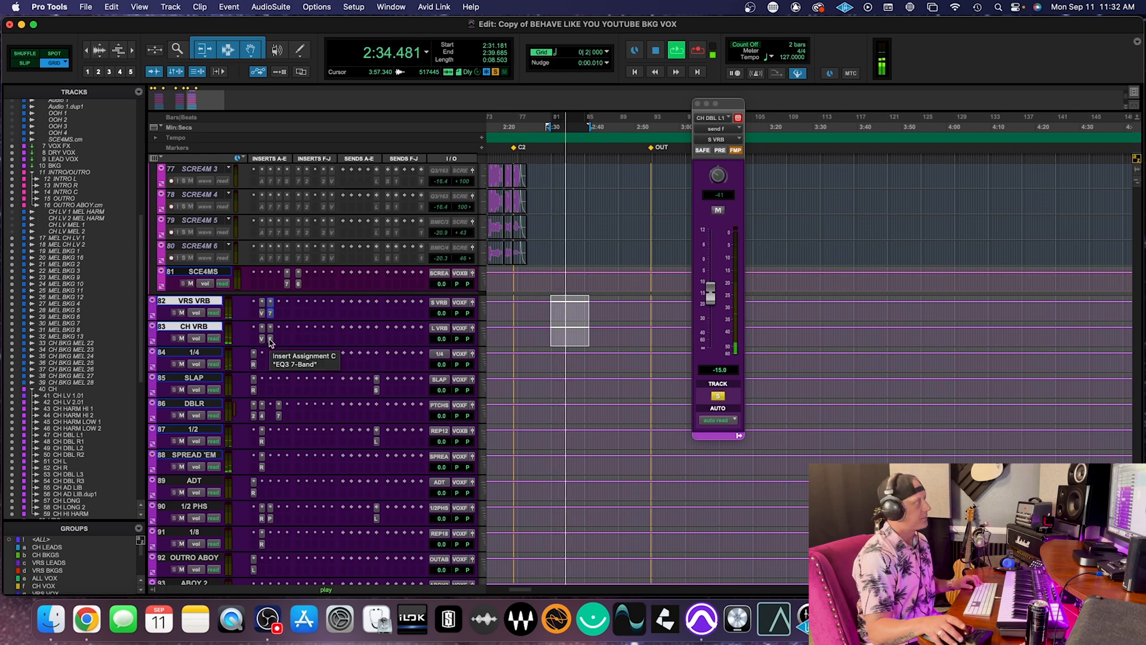
left_click(270, 340)
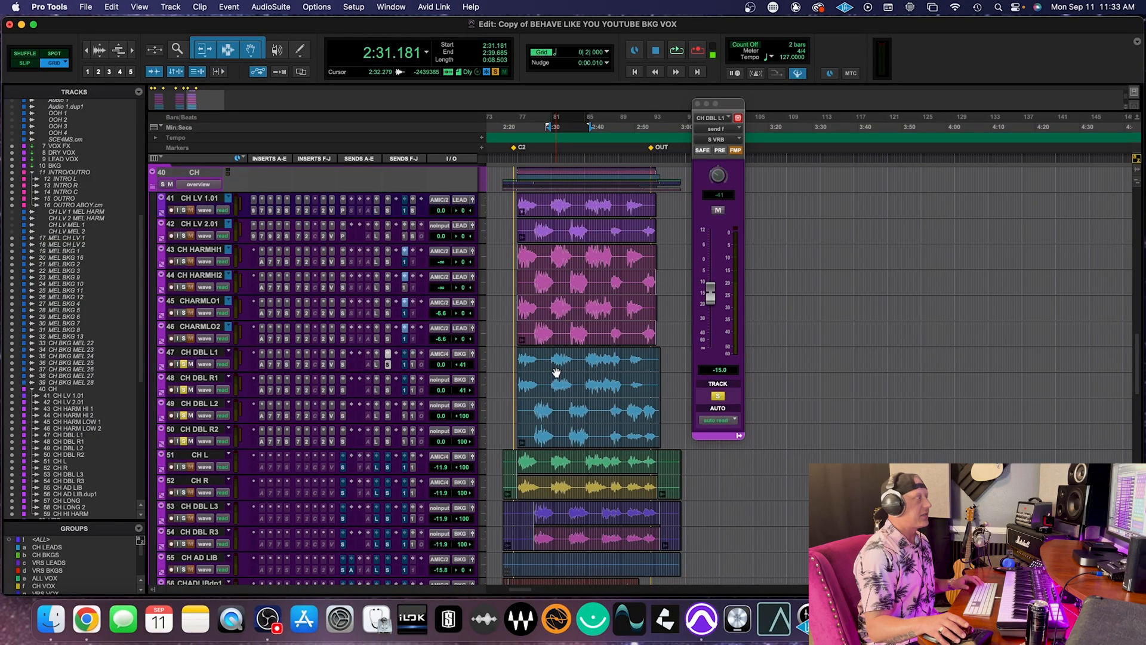
- Select and play the CH DBL clips, then raise the REPEATER 1/2 send on CH DBL L1 to -11.0 dB
left_click(556, 373)
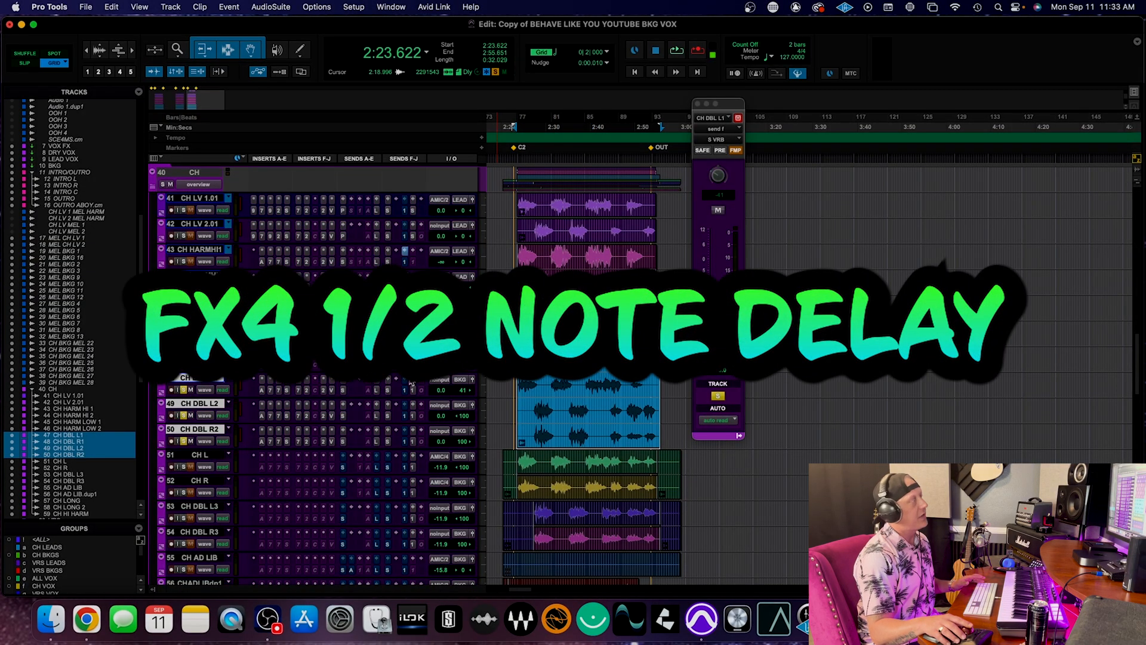
key("space")
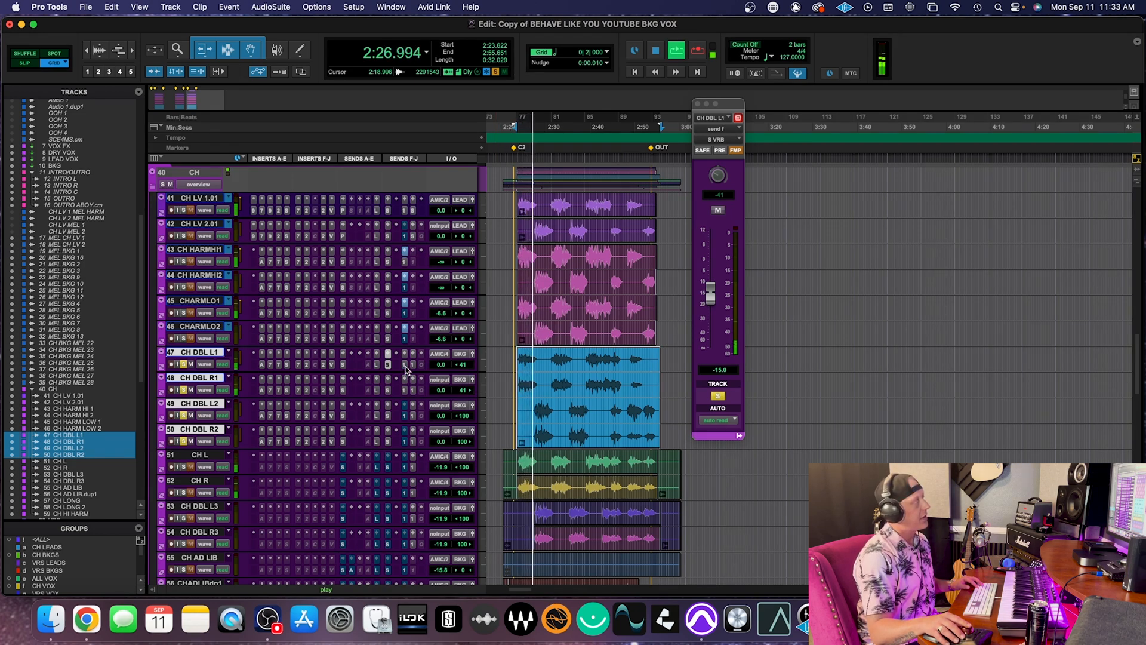
left_click(406, 368)
key("space")
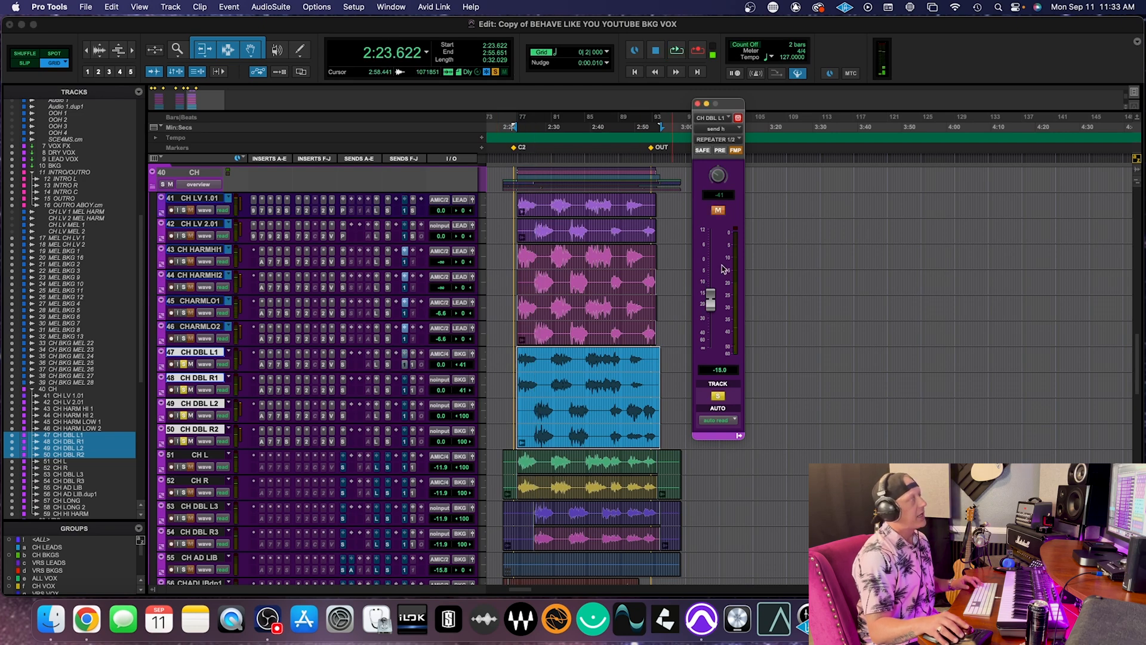
left_click_drag(710, 306, 710, 289)
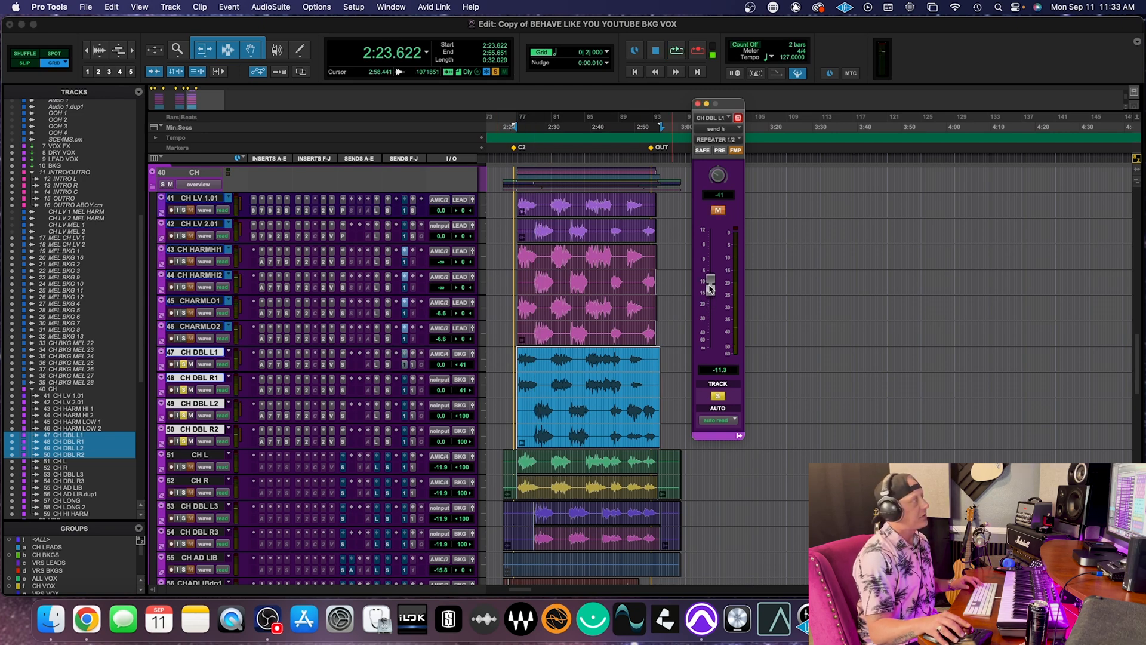
- Copy the REPEATER 1/2 send from CH DBL L1 to CH DBL R1, overwriting its automation, and audition the doubles
left_click_drag(404, 365, 404, 388)
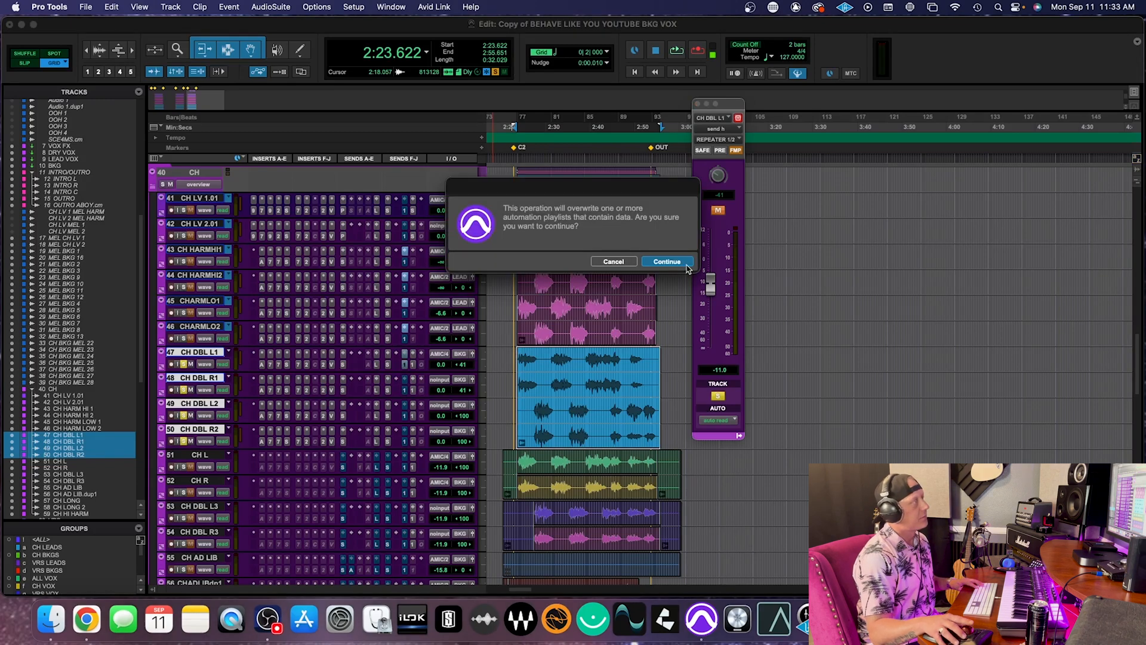
left_click(666, 262)
key("space")
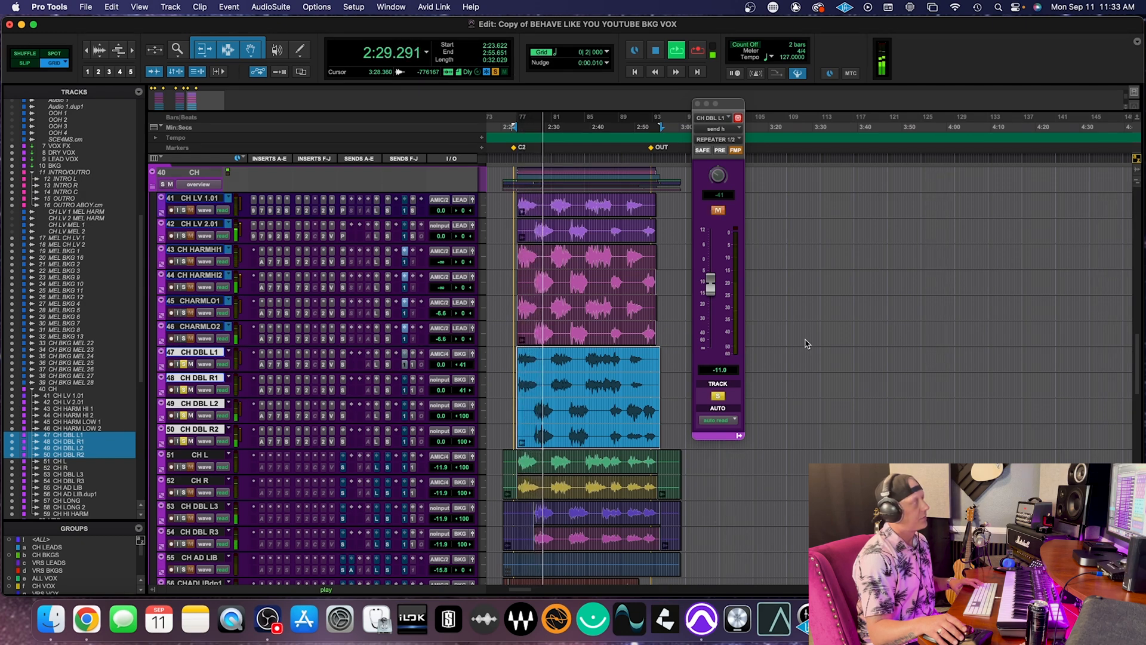
key("space")
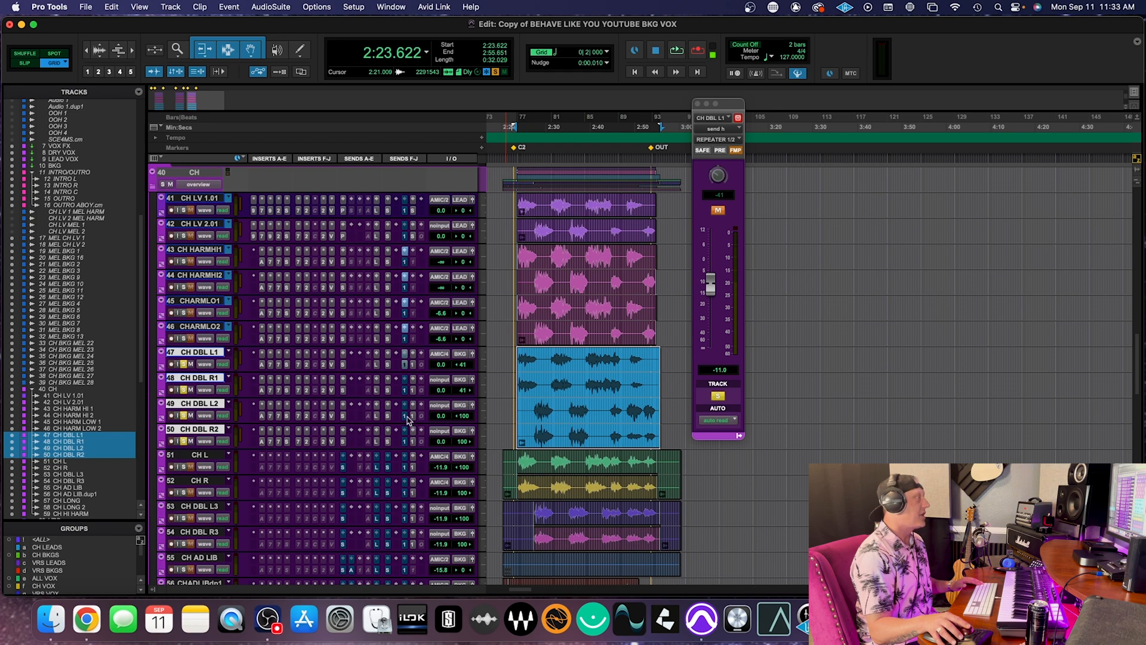
- Set the REPEATER 1/2 send on CH DBL L2 to -11 dB
left_click(406, 417)
left_click(722, 370)
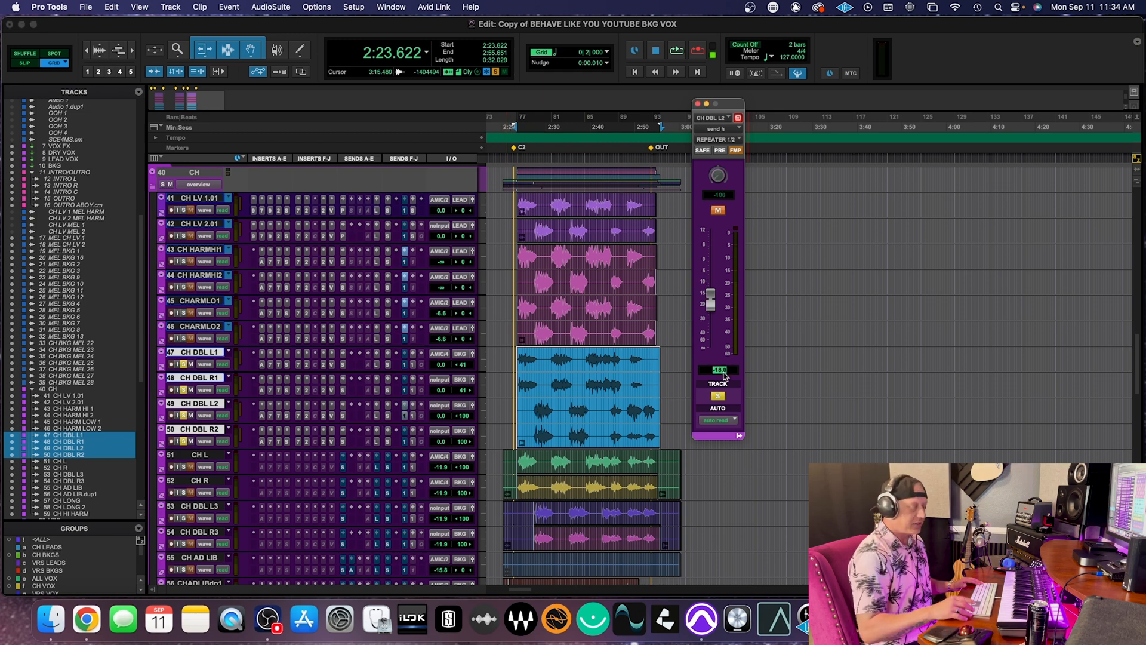
type("-11")
key("Return")
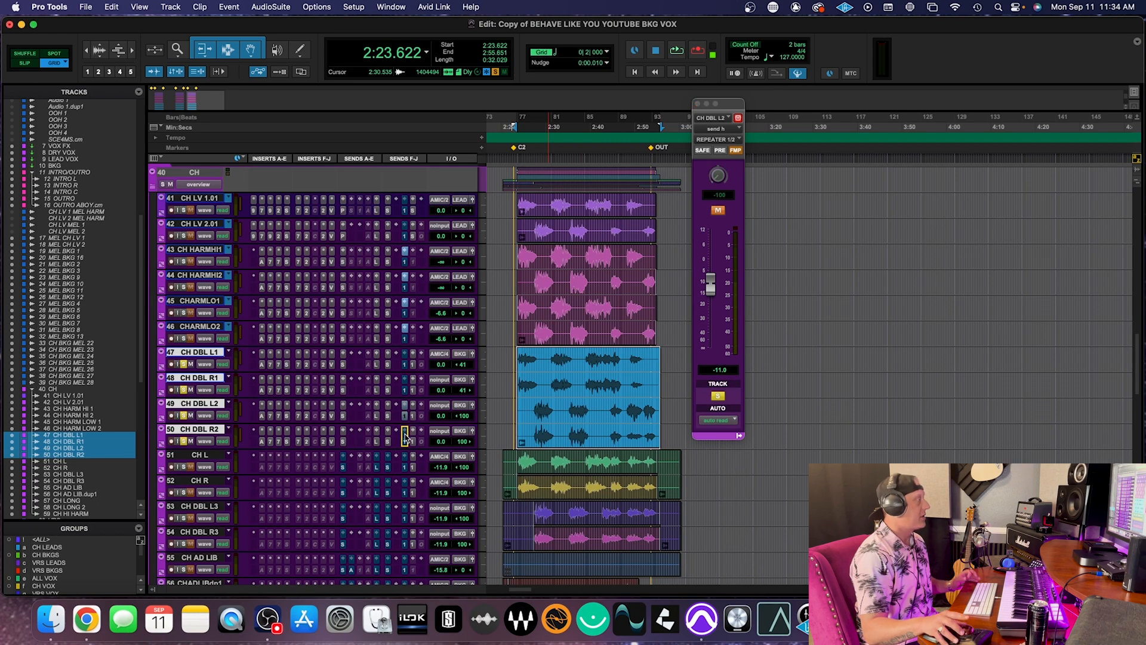
- Copy the REPEATER 1/2 send from CH DBL L2 to CH DBL R2, overwriting its automation, and start playback
key("super+slash")
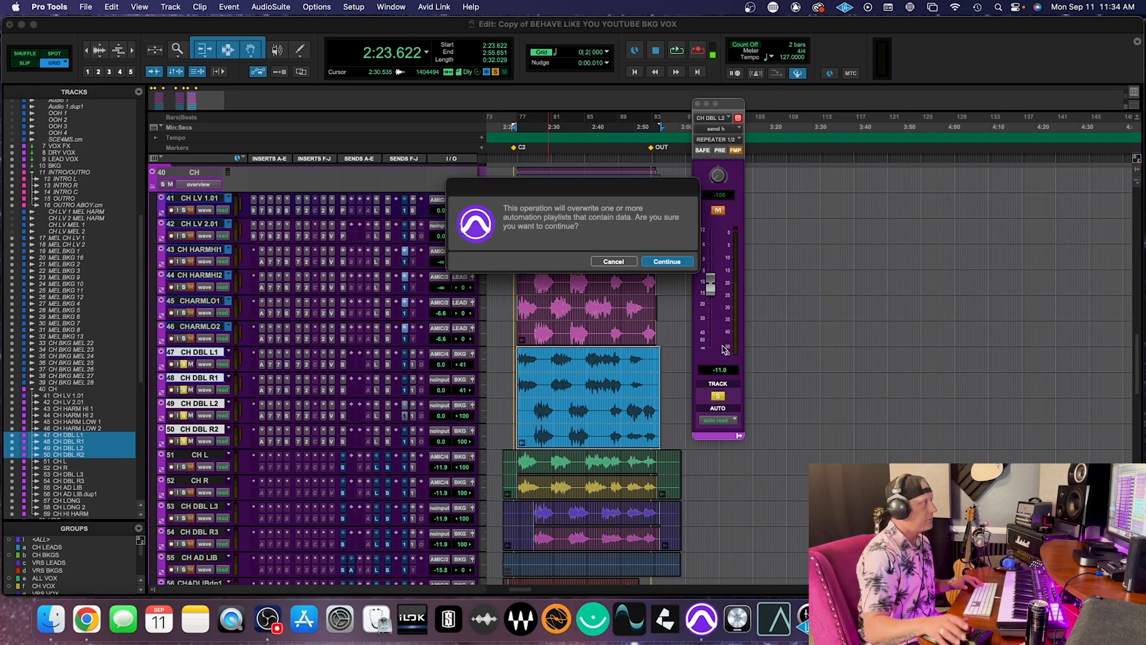
key("Return")
key("space")
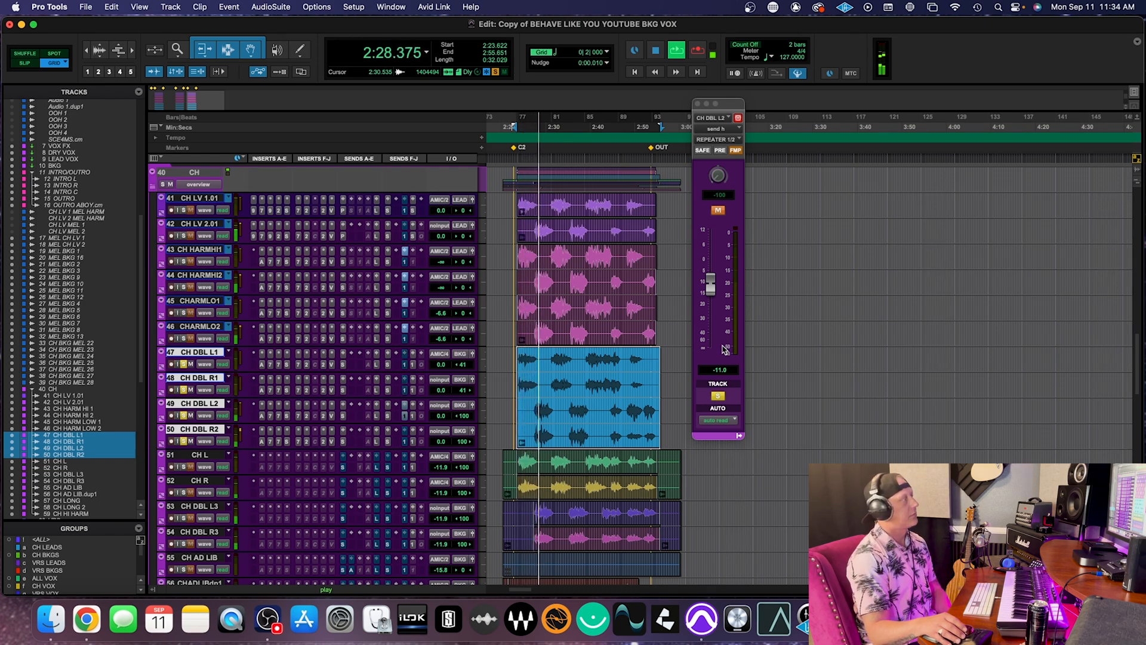
- Check the REPEATER 1/2 send on CH LV 1.01, stop playback, and view the 1/4 send on CH DBL L1
left_click(405, 225)
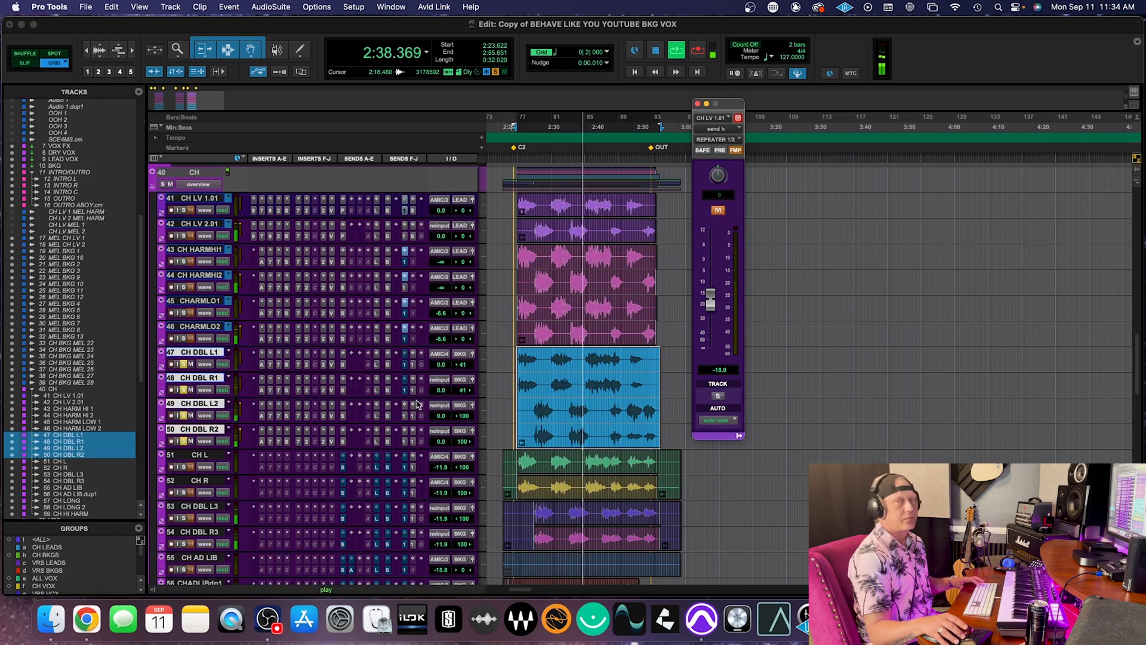
key("space")
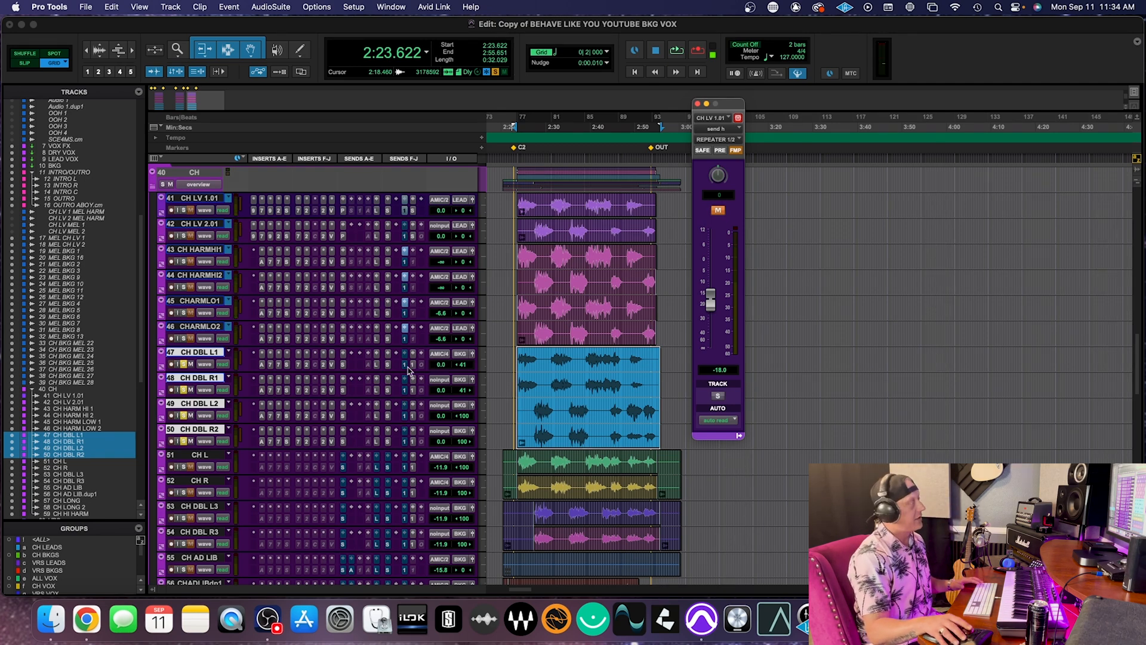
left_click(413, 364)
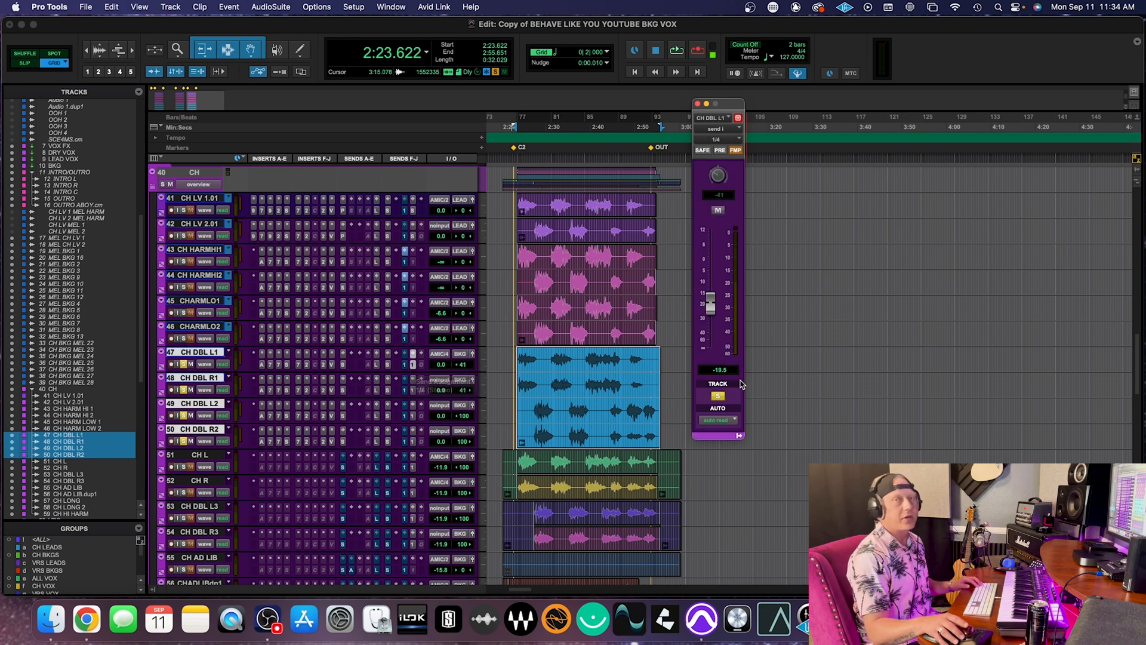
- Examine the Repeater delay's rate, filter, ping pong and spread settings on the 1/2 track, then close the plugin
scroll(529, 423, "down", 5)
scroll(529, 423, "down", 15)
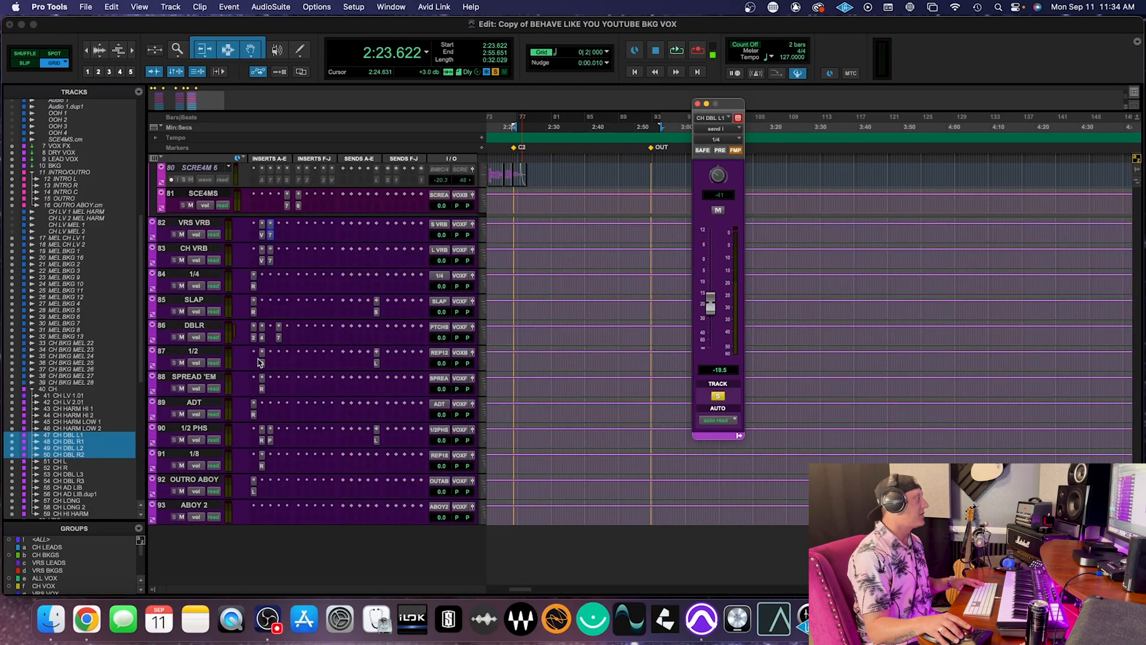
left_click(262, 363)
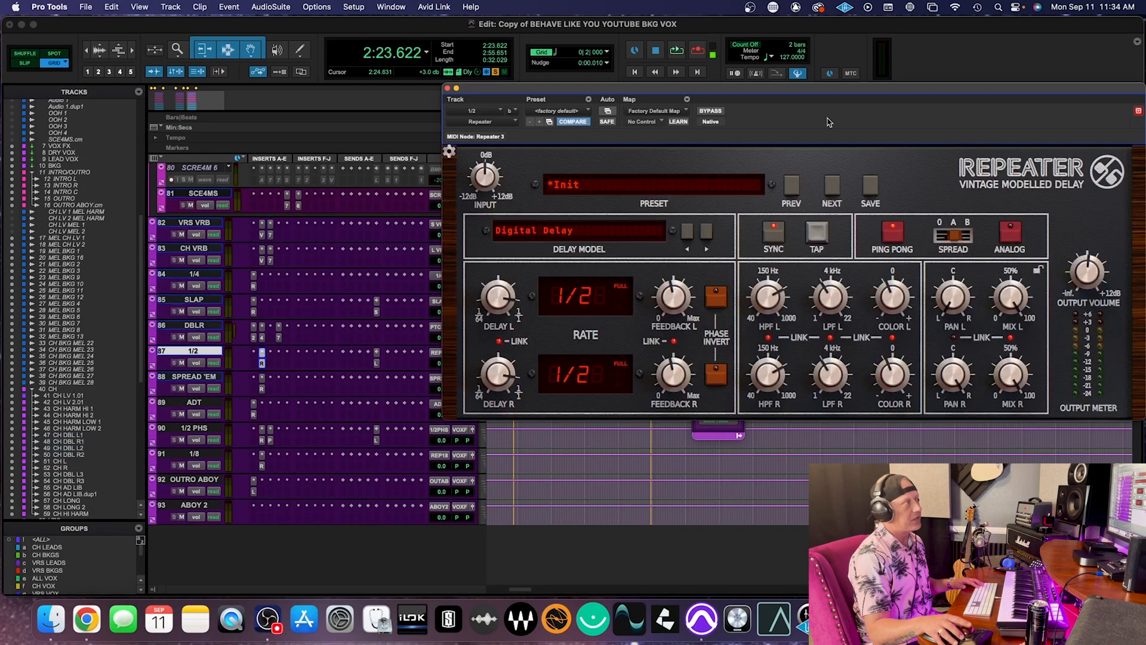
left_click_drag(822, 92, 705, 83)
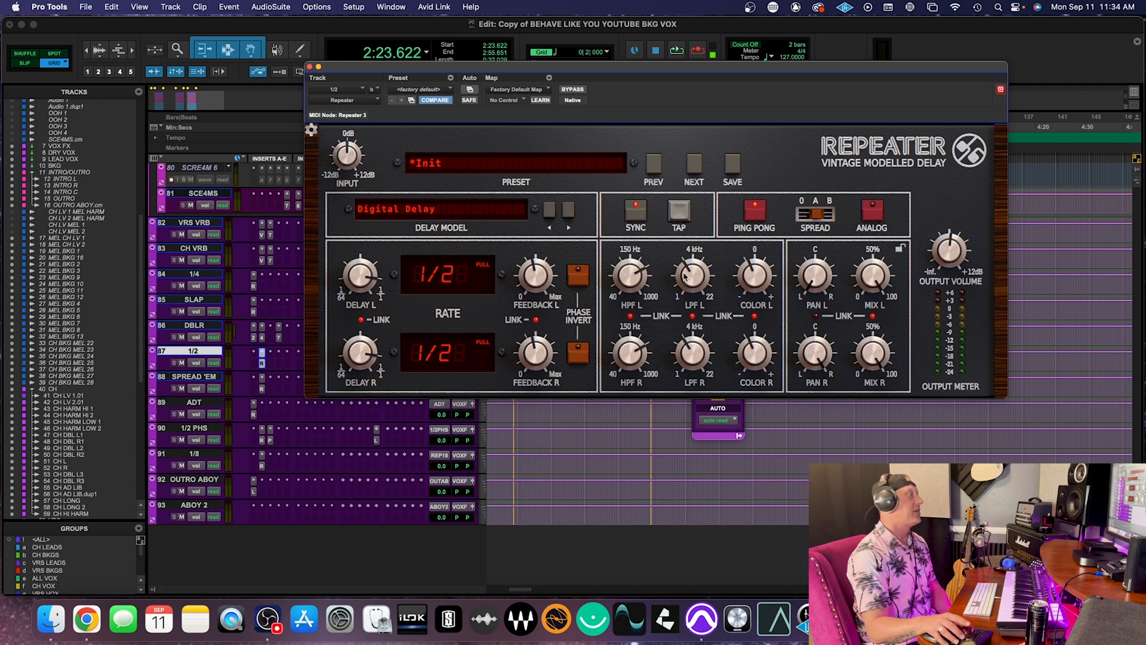
mouse_move(685, 277)
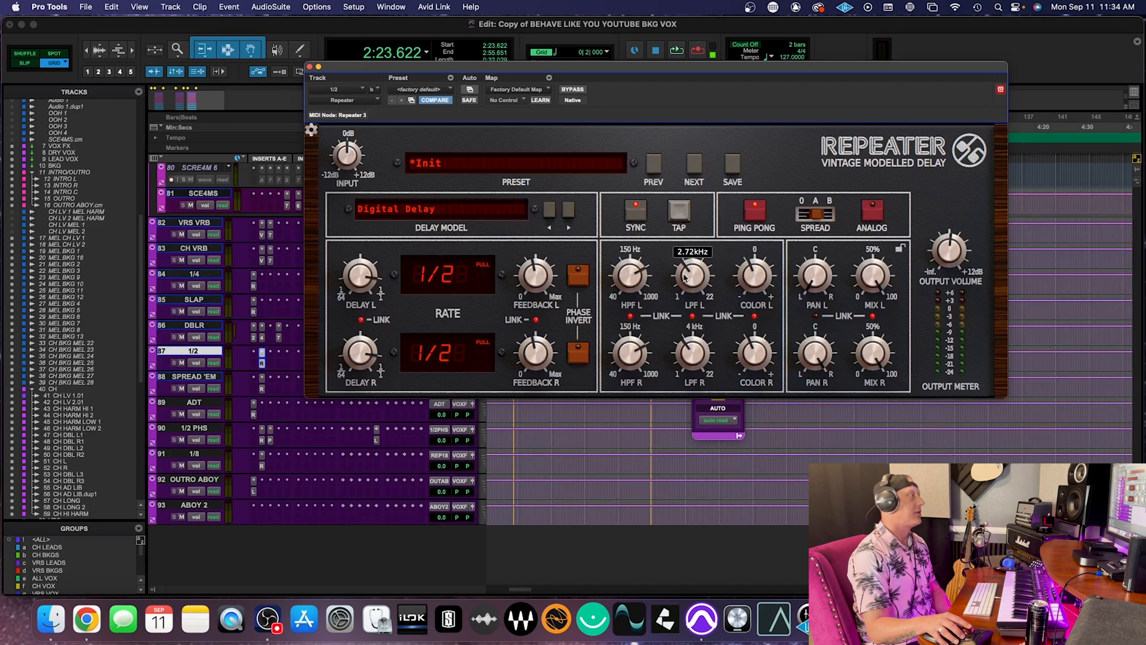
mouse_move(638, 275)
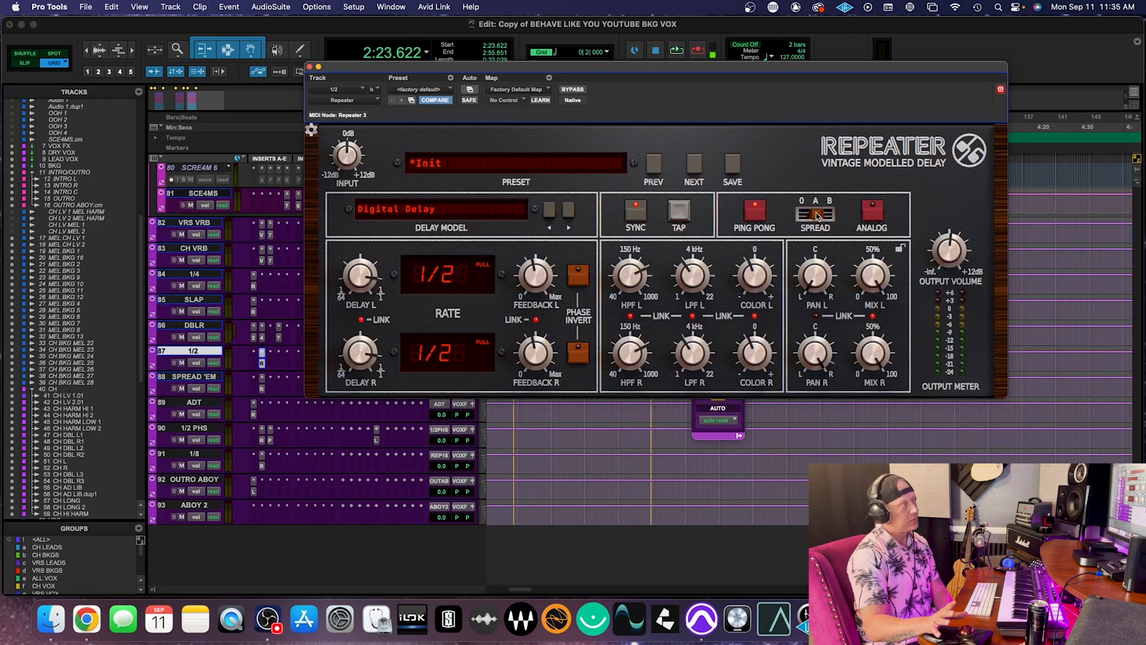
left_click(309, 67)
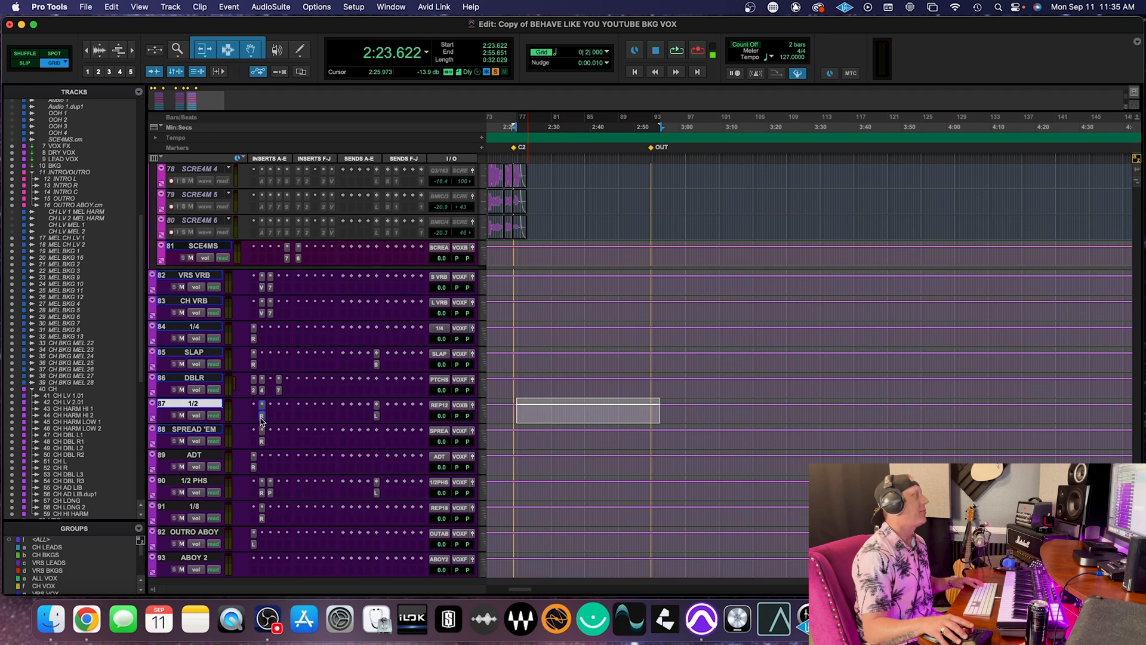
- Audition the half-note delay on the 1/2 track with its L VRB send muted and with it unmuted
left_click(376, 416)
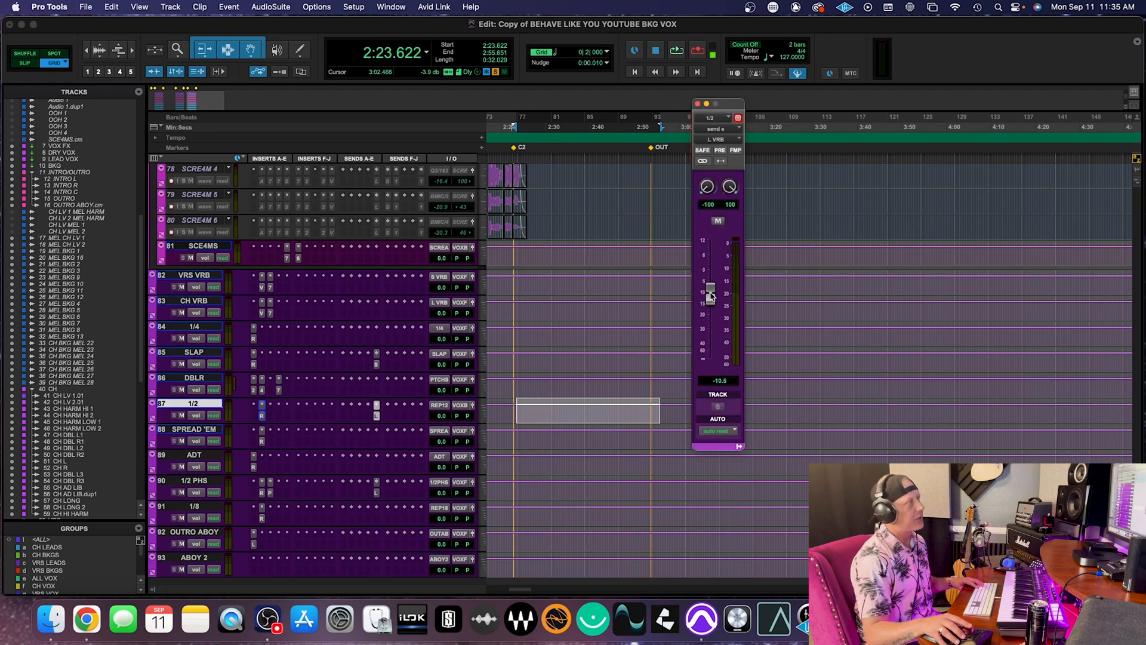
key("space")
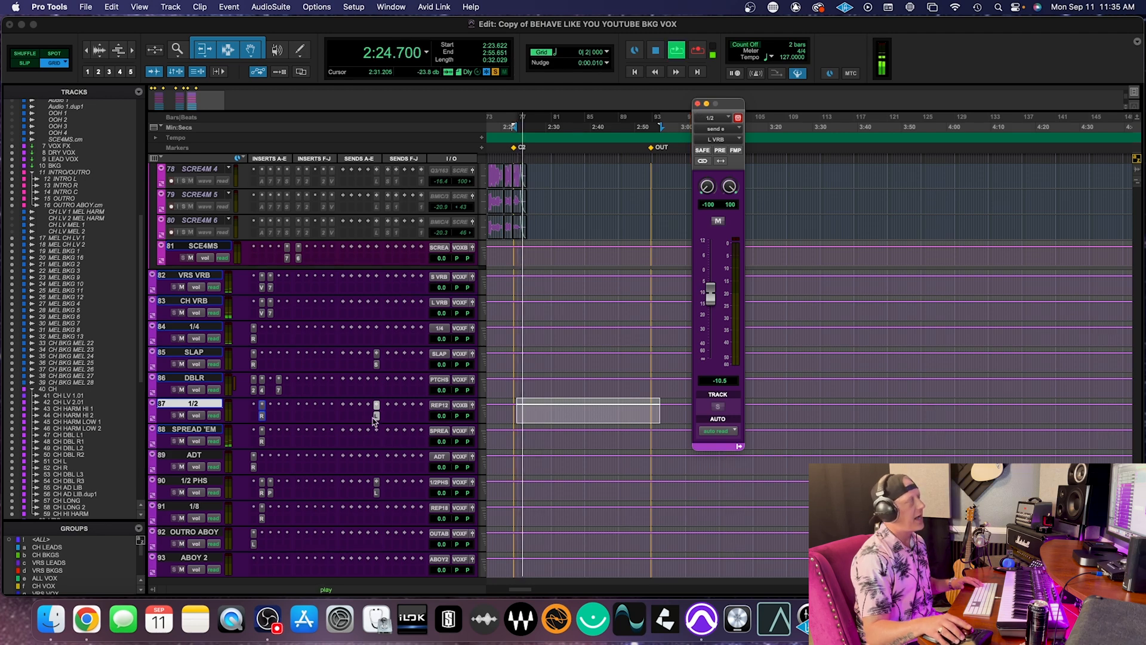
left_click(375, 416, "ctrl+super")
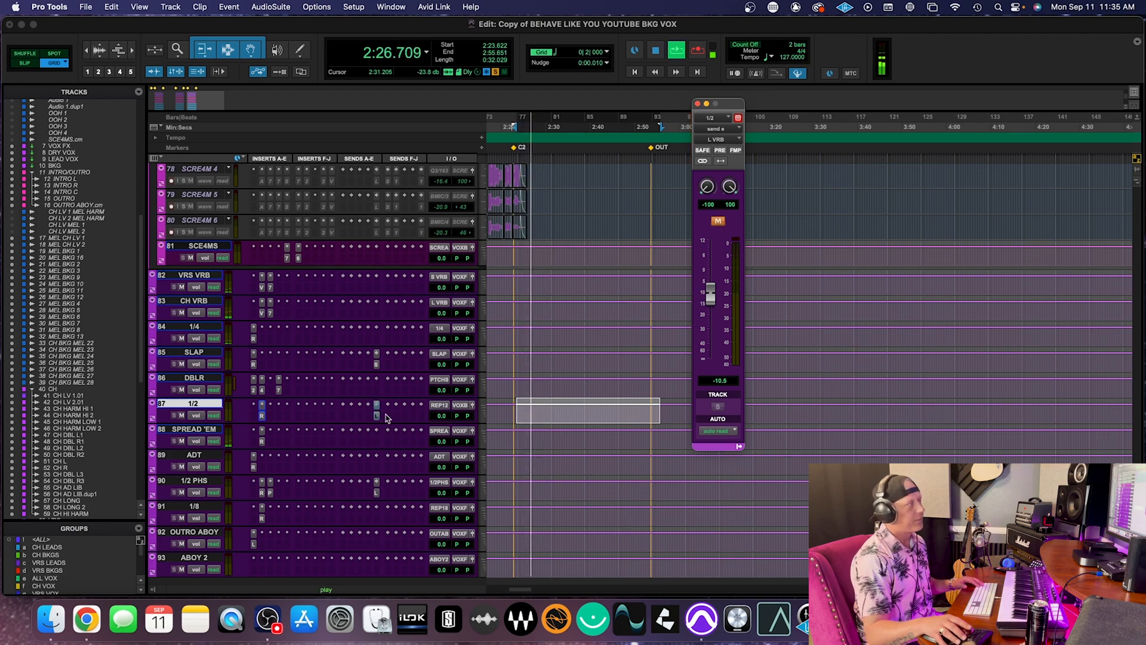
key("space")
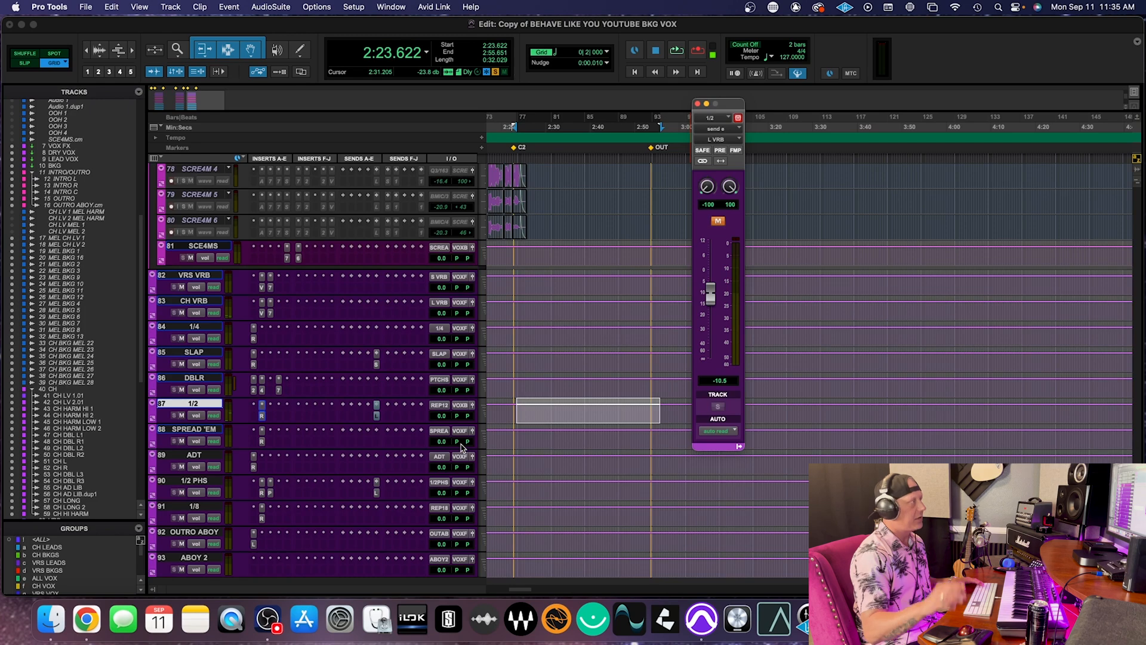
left_click(377, 418, "ctrl+super")
key("space")
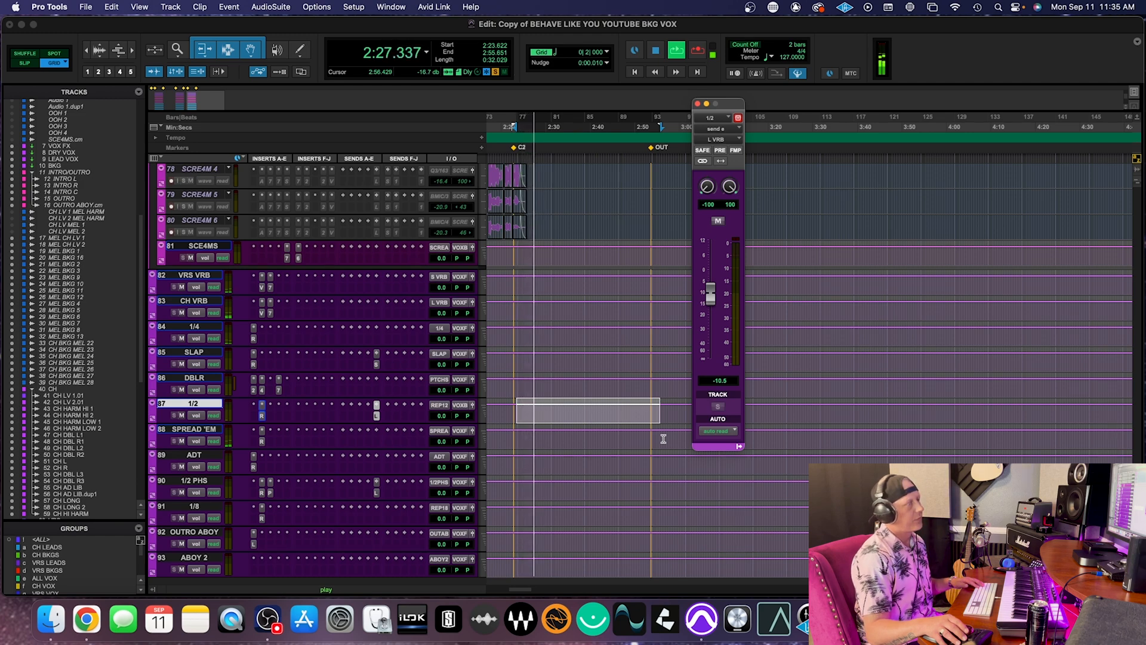
key("space")
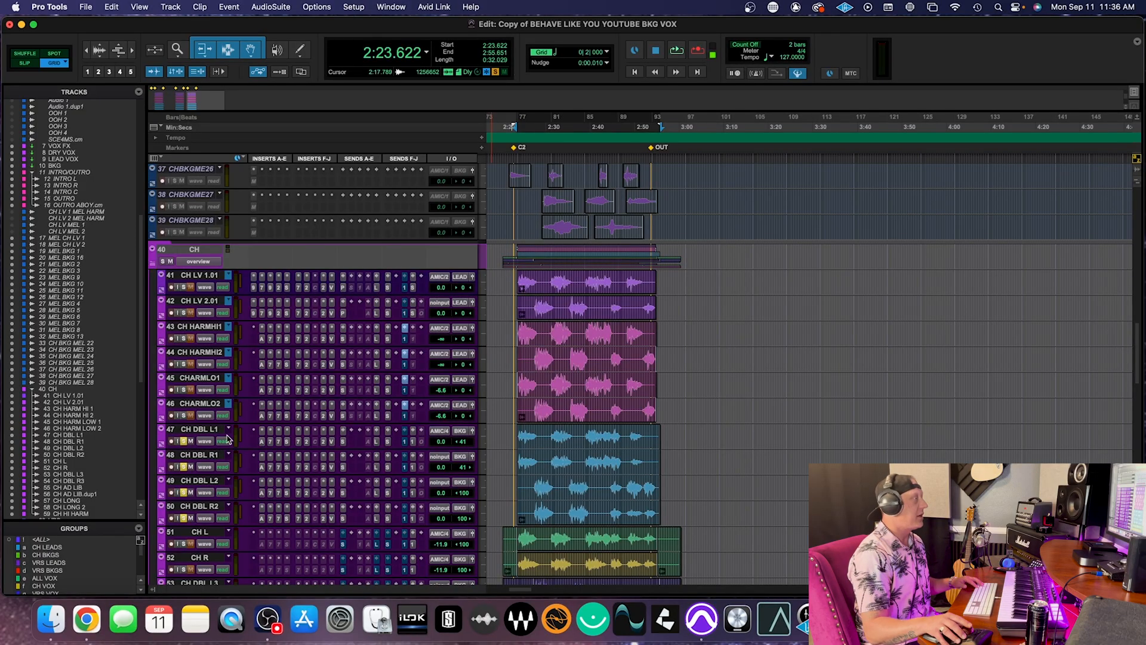
- Solo tracks CH L through CH HI HARM and activate their tuning and EQ inserts
scroll(317, 447, "down", 5)
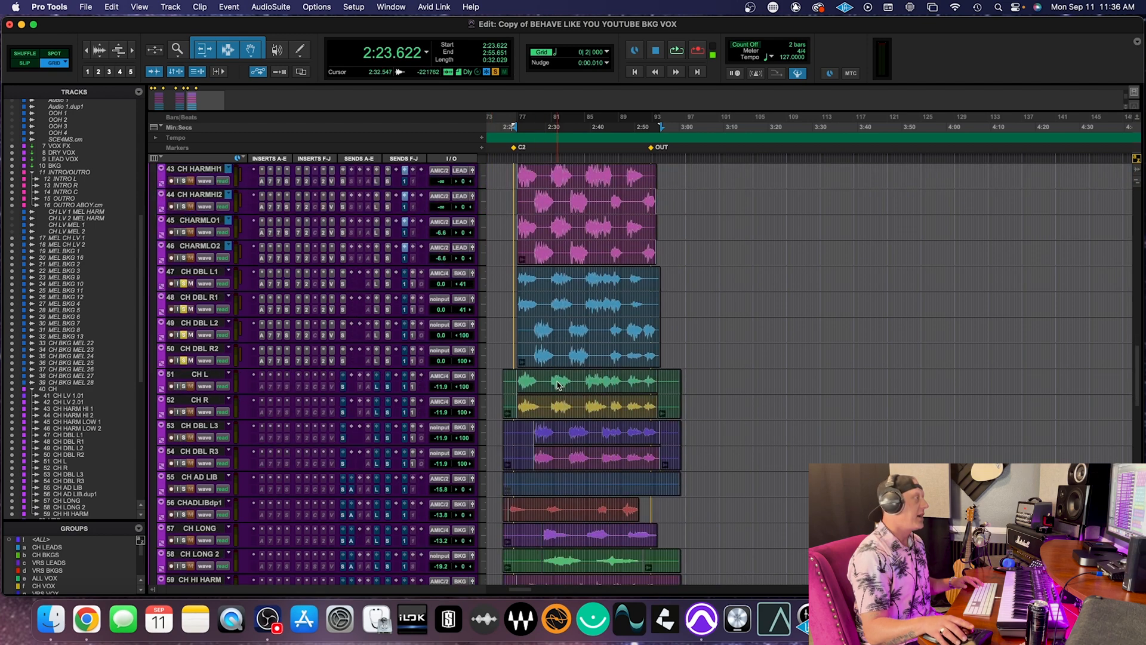
scroll(282, 324, "down", 4)
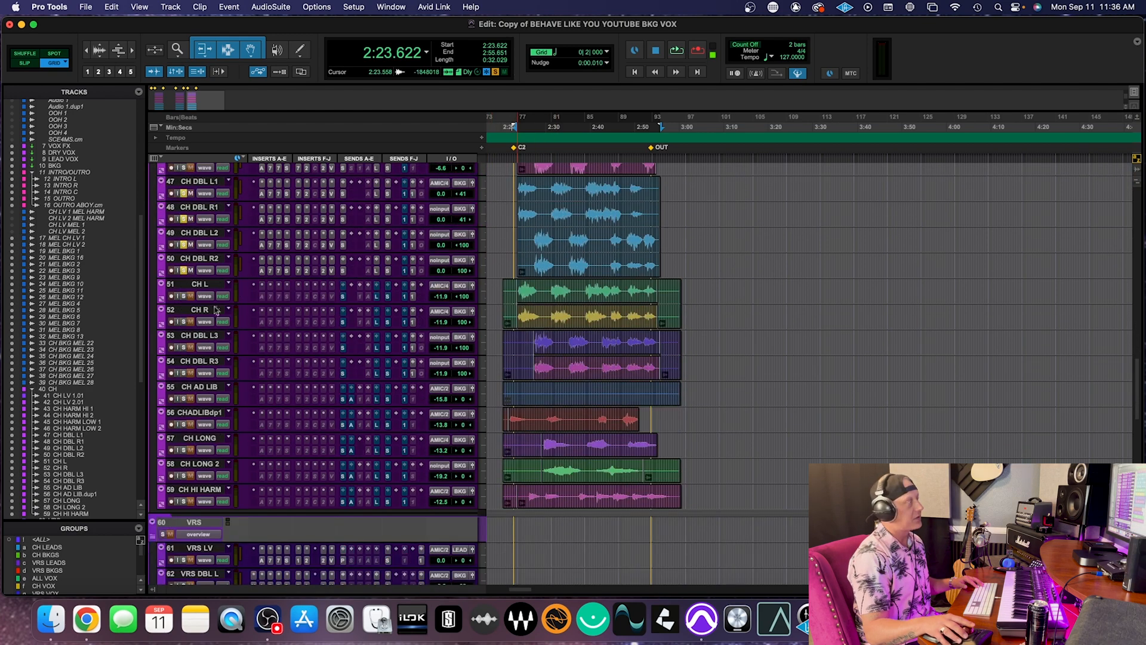
left_click(200, 284)
left_click(207, 489, "shift")
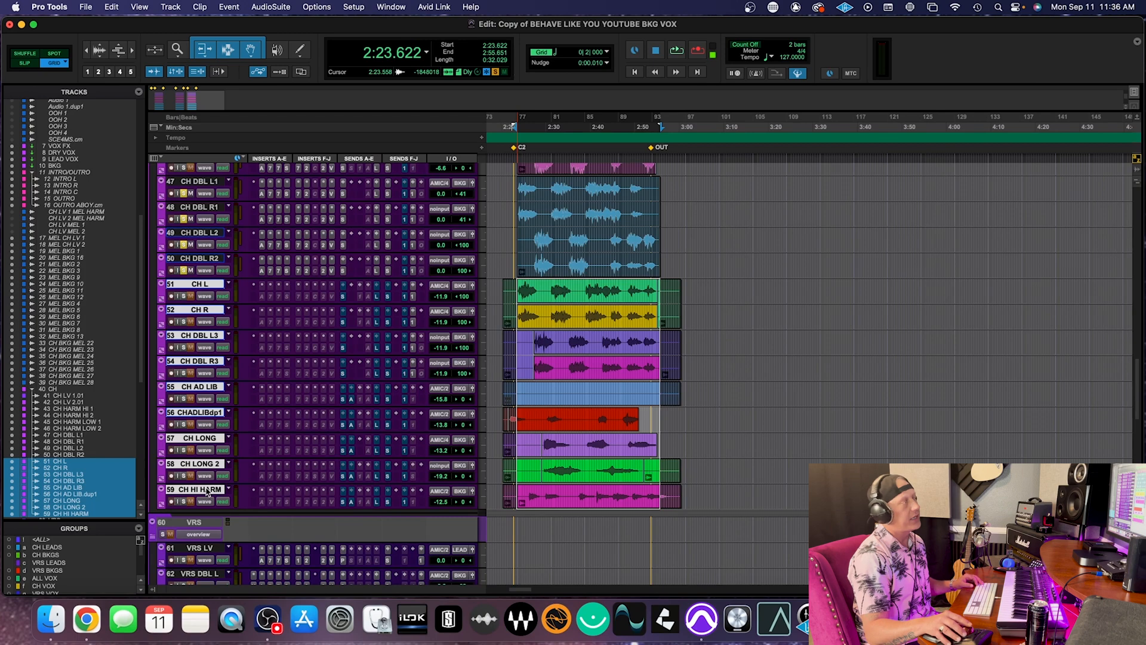
left_click(183, 297)
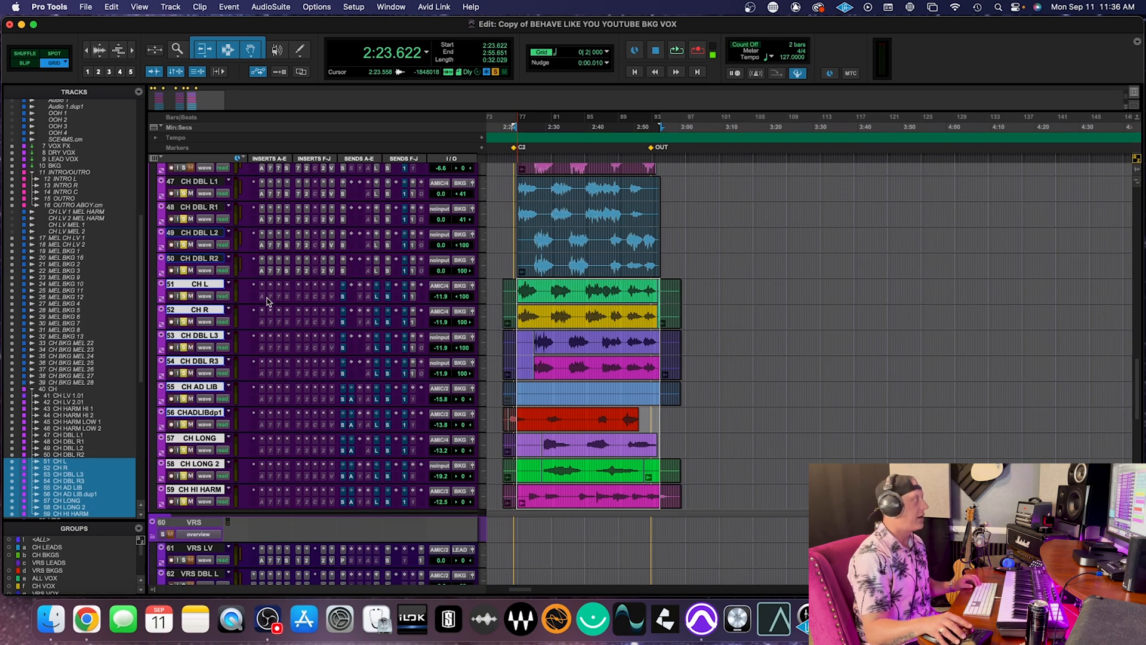
left_click(265, 297, "ctrl+alt+shift+super")
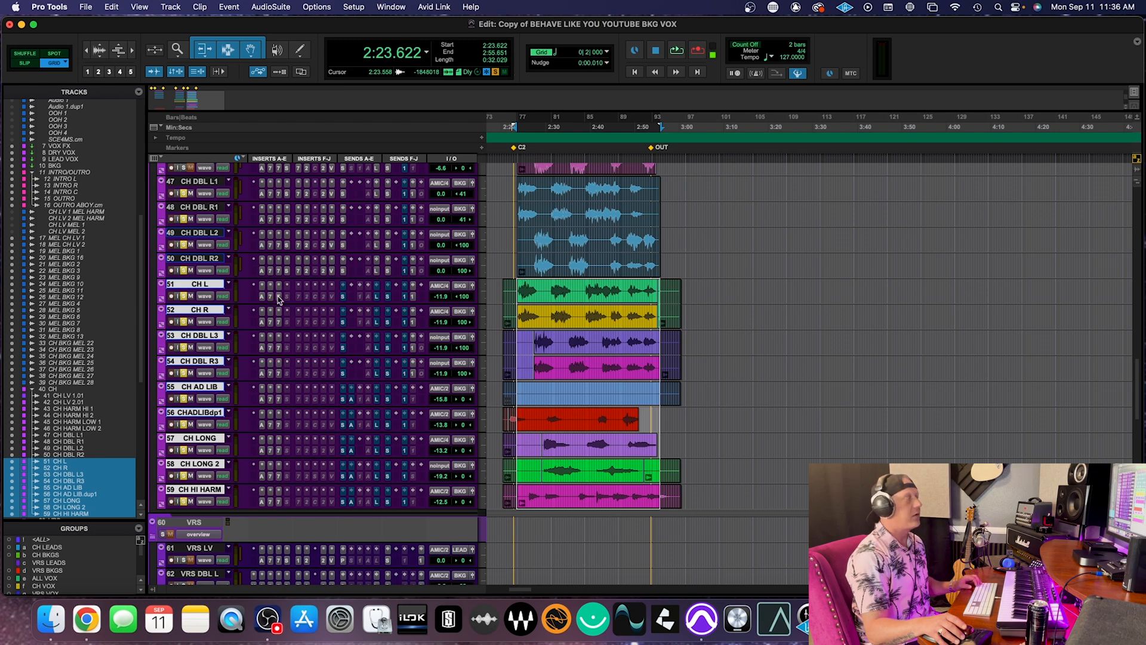
- Compare the EQ3 7-Band settings on CH L, CH DBL R1 and CHADLIBdp1, and close the plugin
left_click(279, 297)
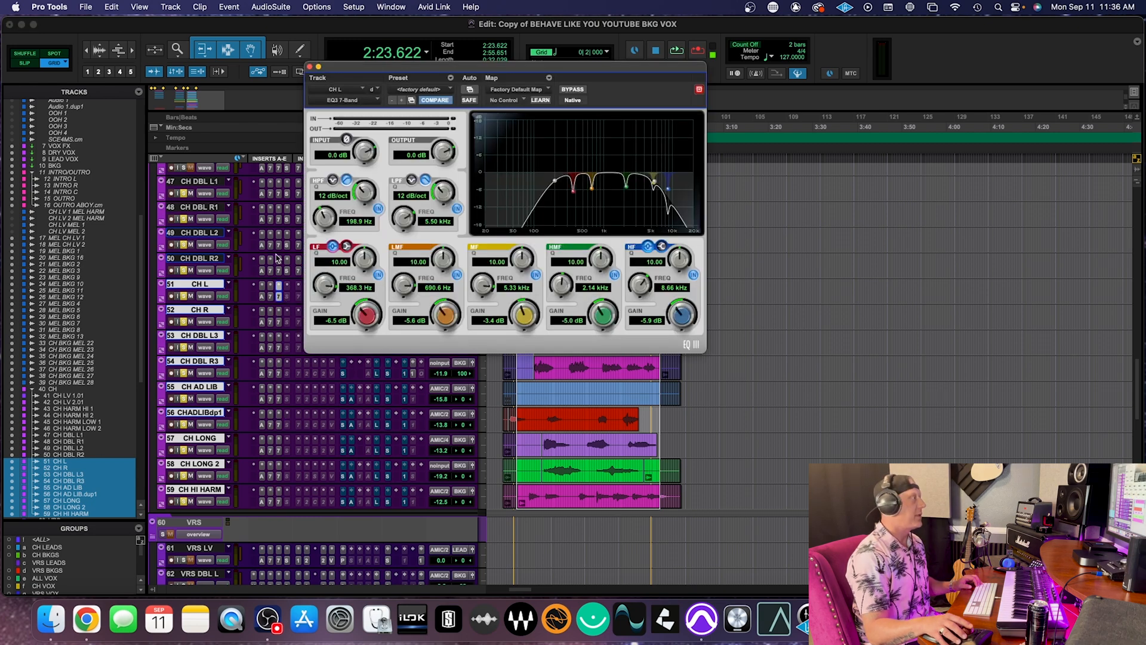
left_click(278, 219)
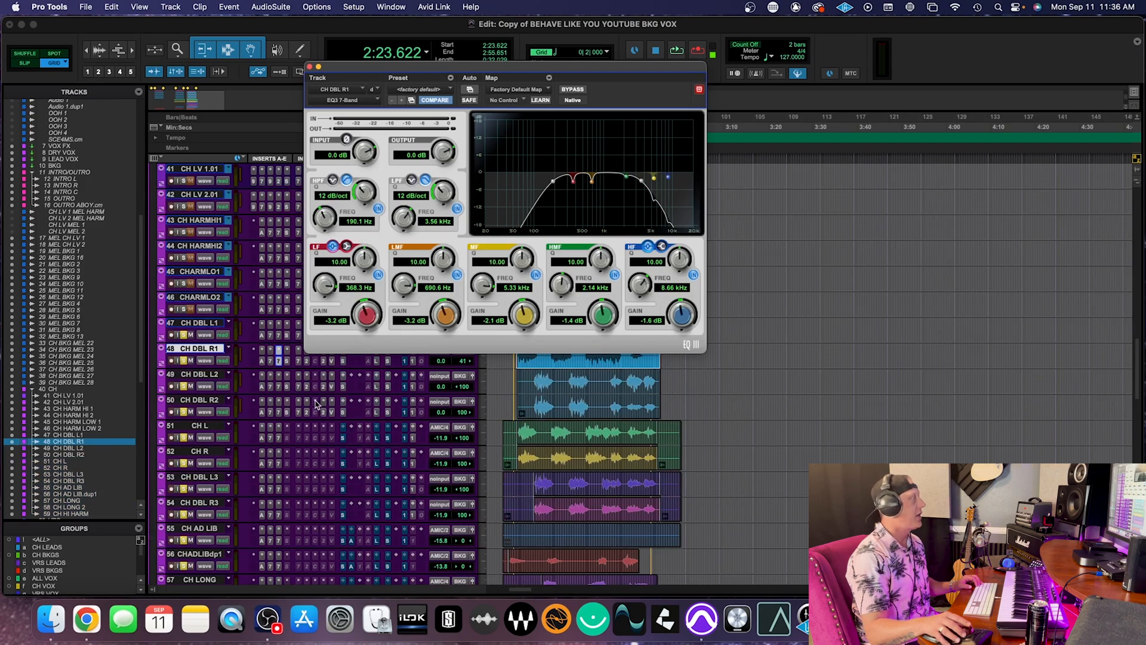
left_click(280, 439)
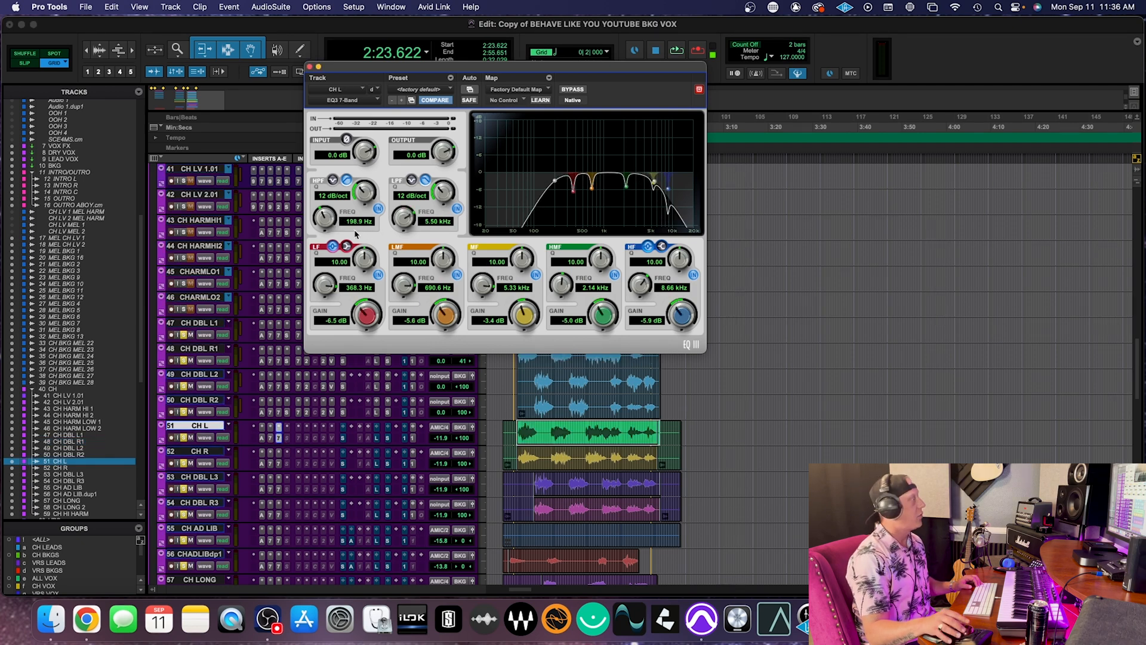
scroll(263, 335, "down", 4)
left_click(279, 464)
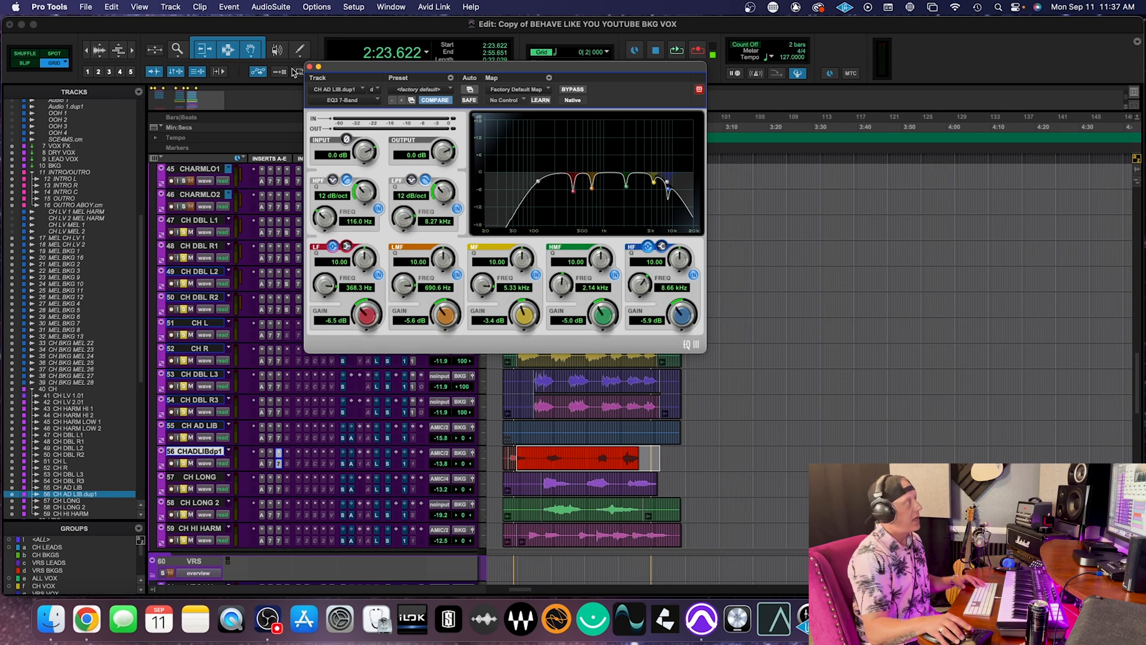
left_click(310, 66)
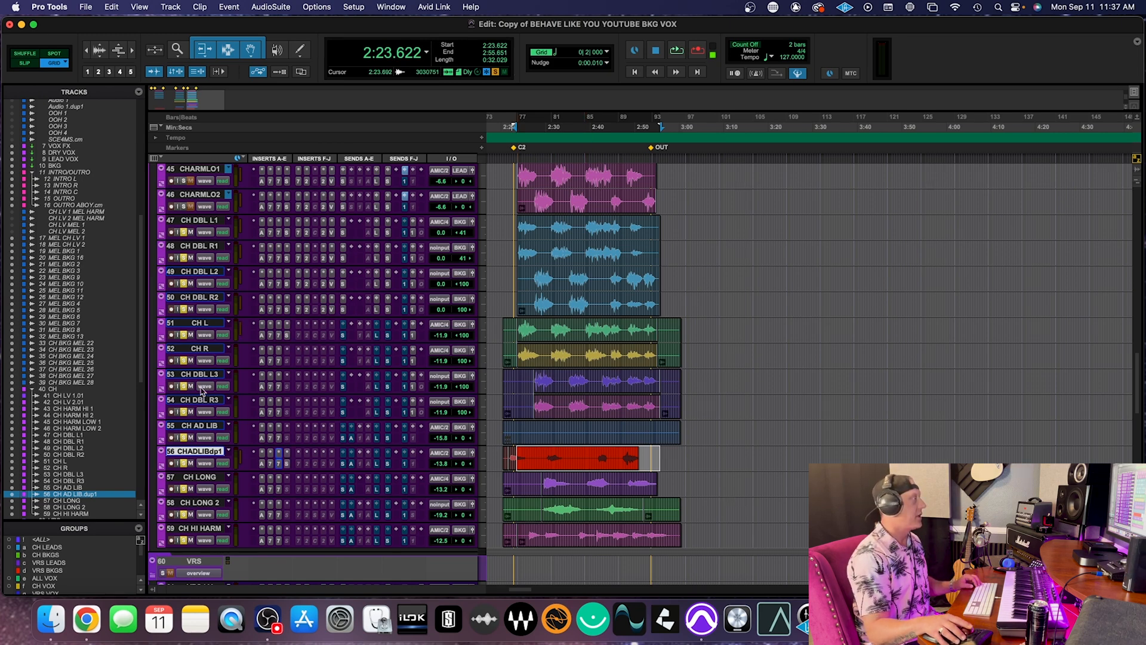
- Reselect tracks CH L through CH HI HARM and activate their inserts in slots F and G
left_click(204, 348)
left_click(207, 322)
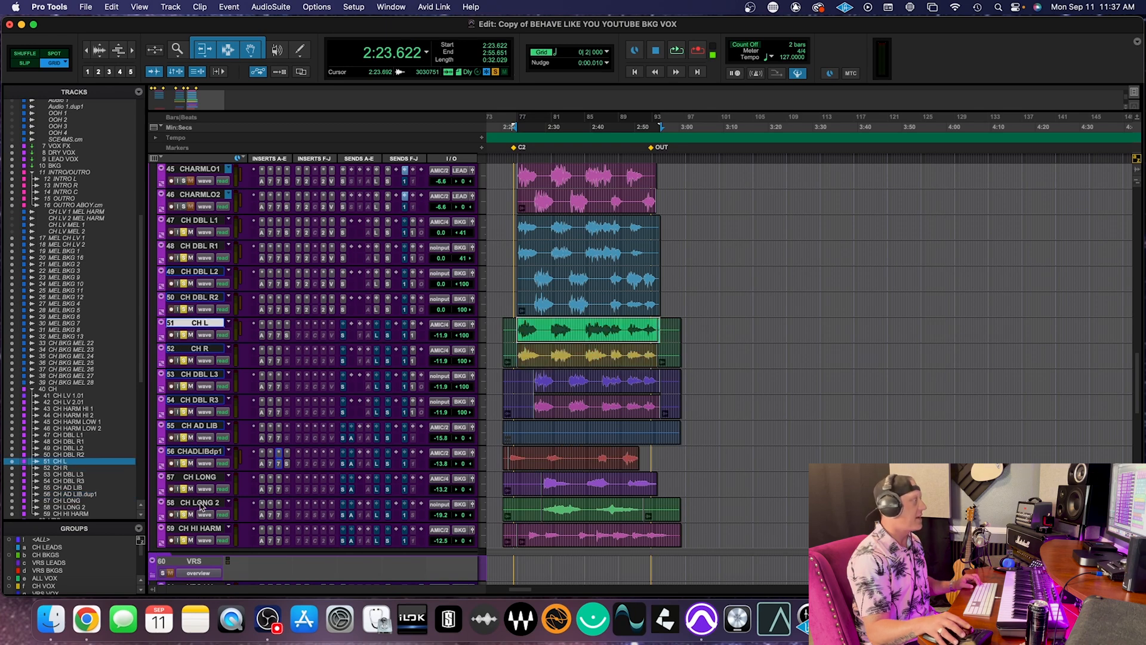
left_click(200, 528, "shift")
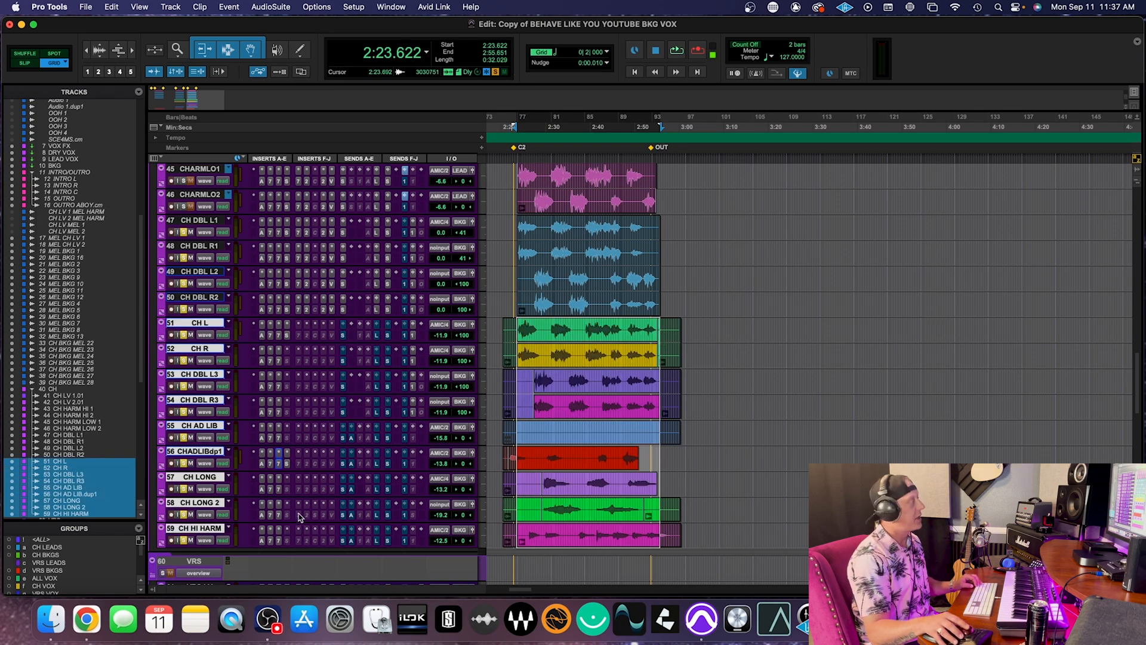
left_click(300, 340, "ctrl+alt+shift+super")
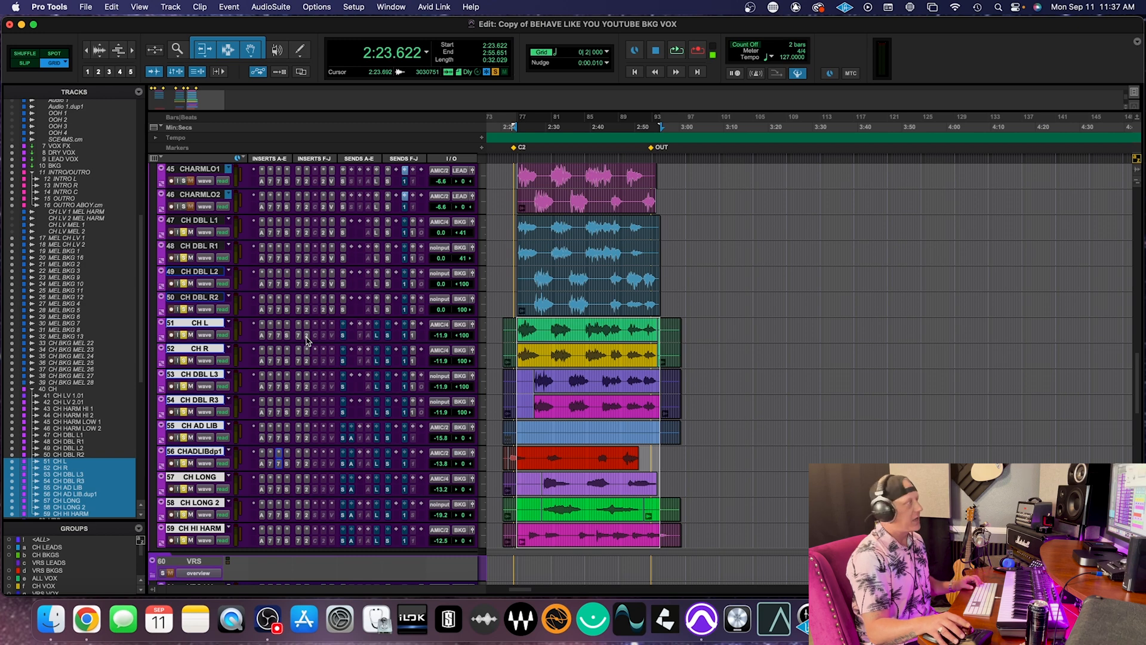
left_click(307, 337)
left_click(310, 336)
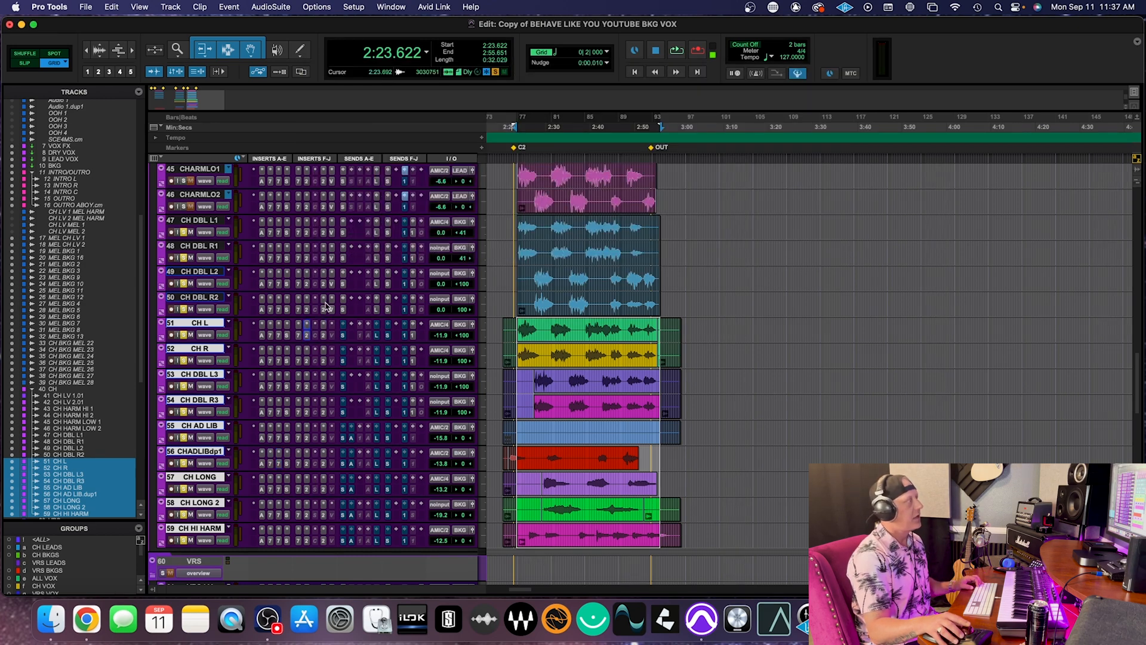
- Compare the E2Deesser settings on CH DBL R2 with those on the tracks from CH L down to CH HI HARM
left_click(324, 309)
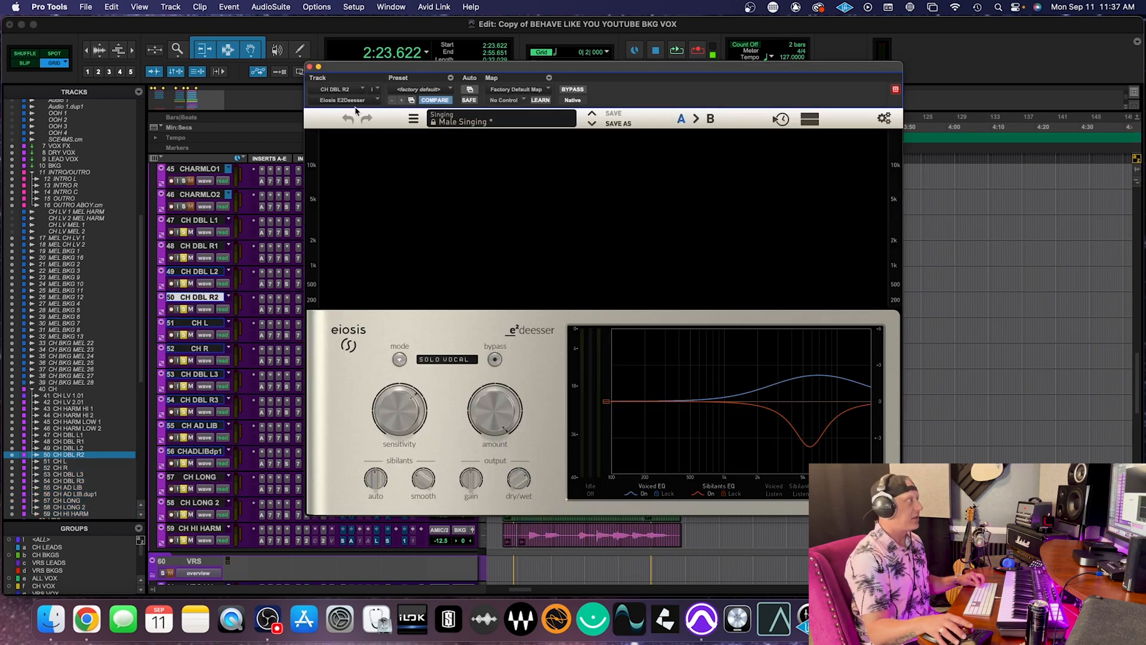
left_click(310, 67)
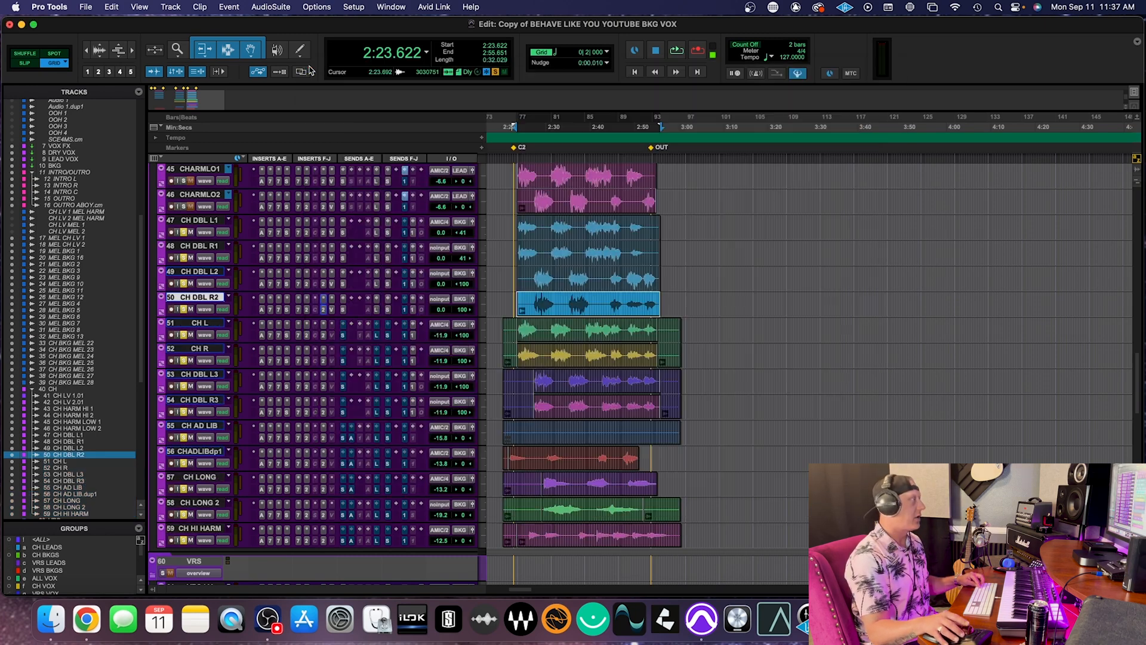
left_click(323, 336)
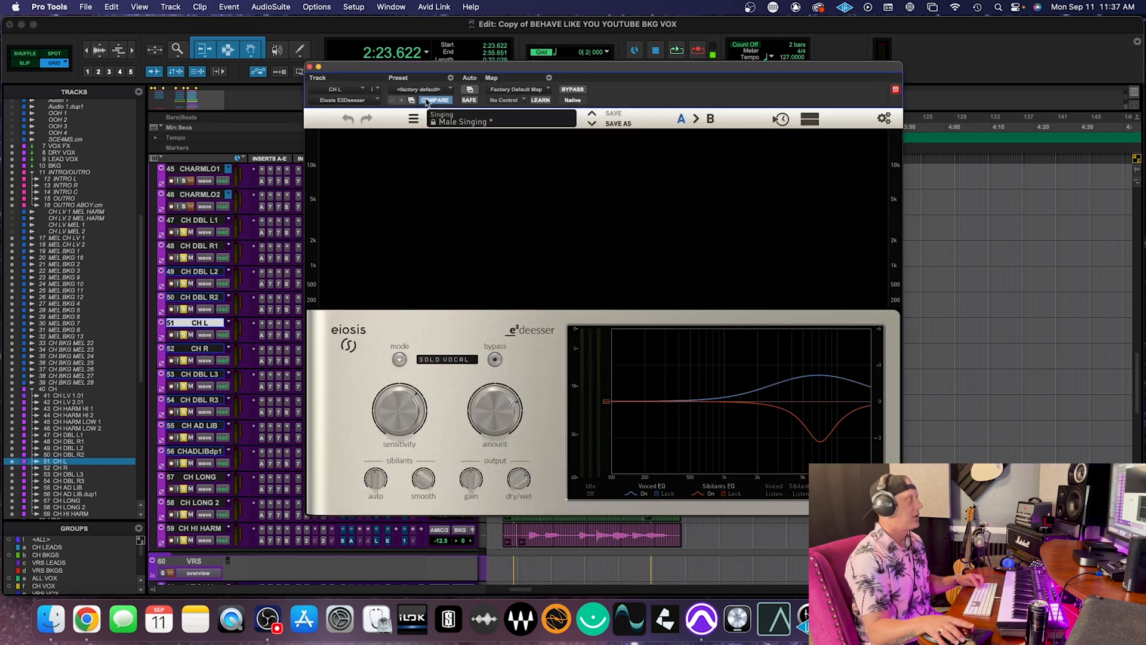
left_click_drag(428, 80, 566, 72)
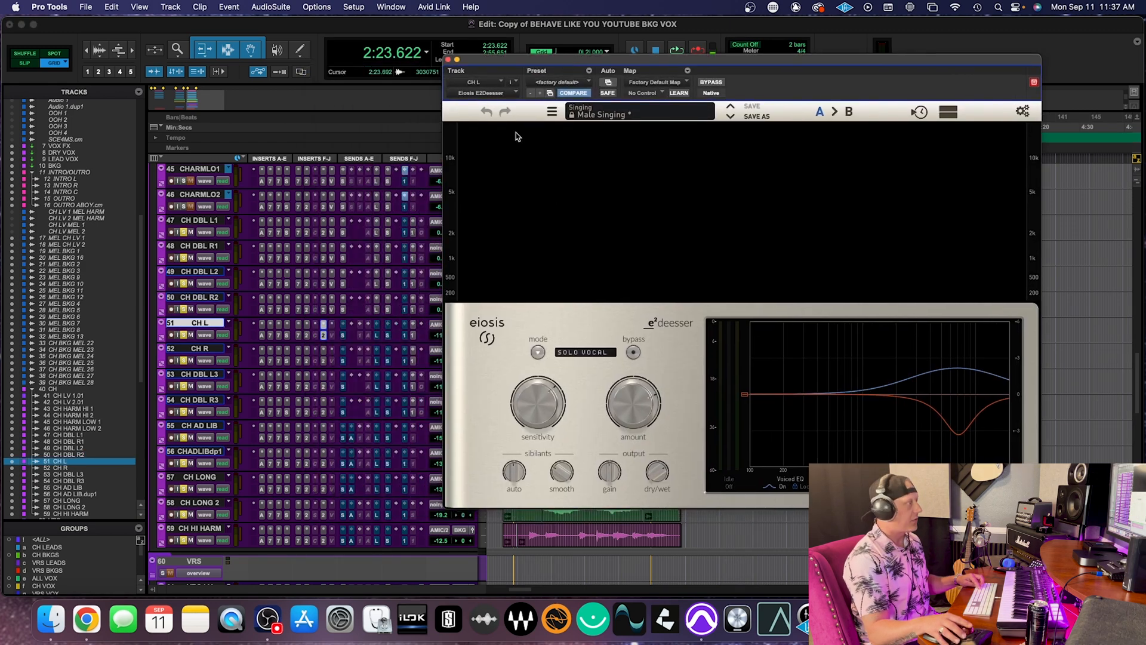
left_click(324, 362)
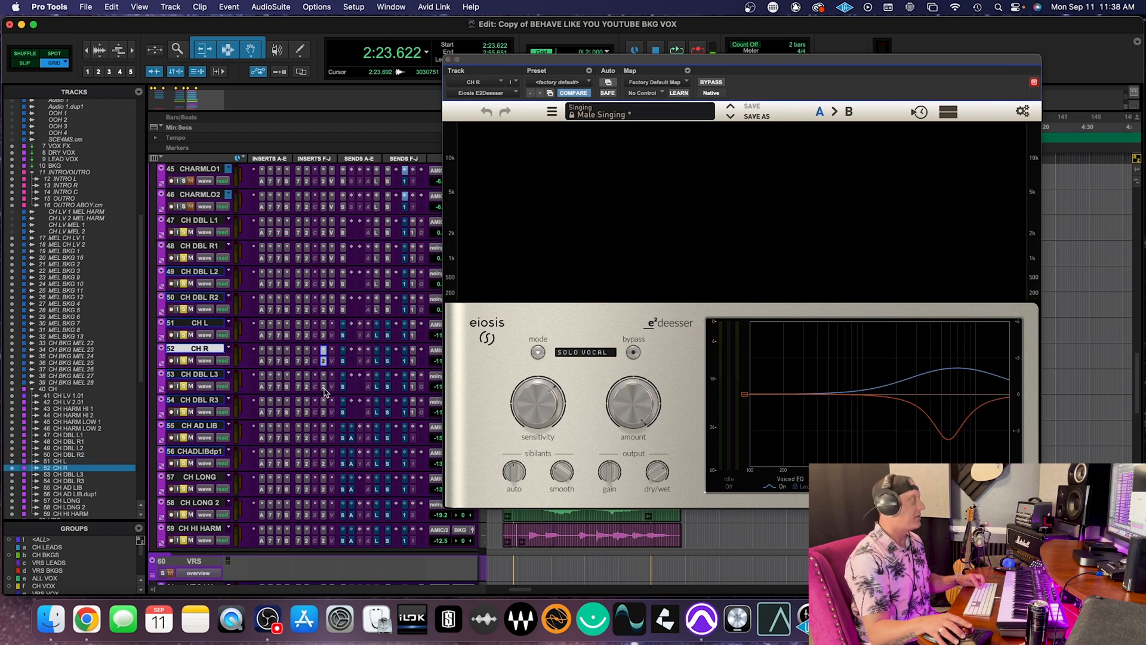
left_click(324, 386)
left_click(324, 412)
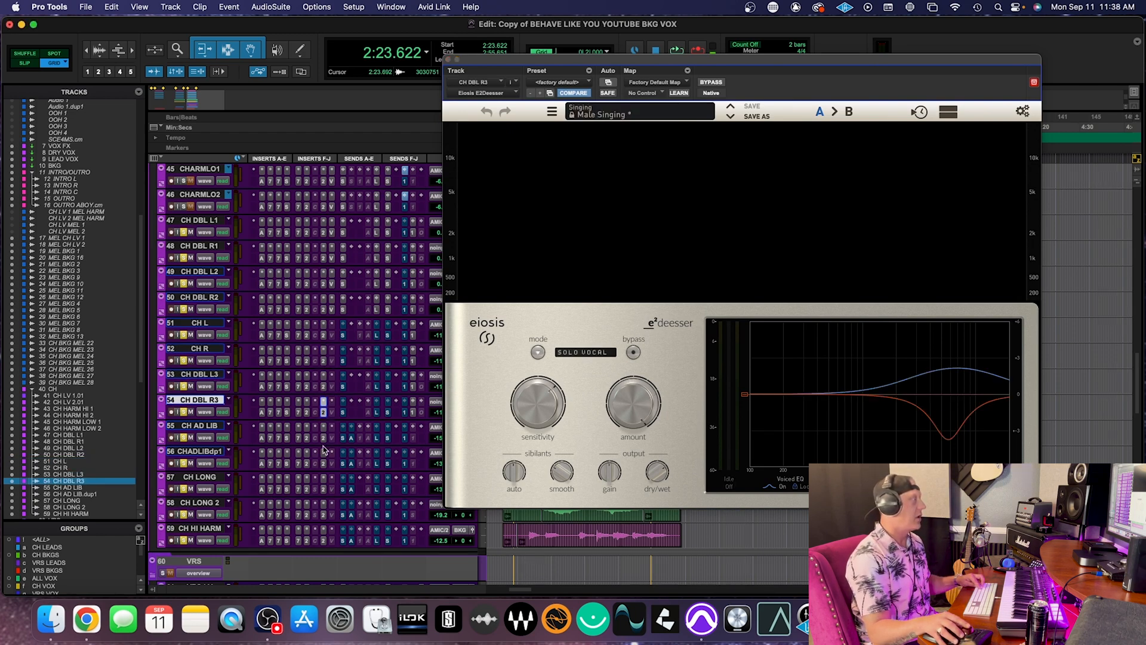
left_click(324, 437)
left_click(323, 463)
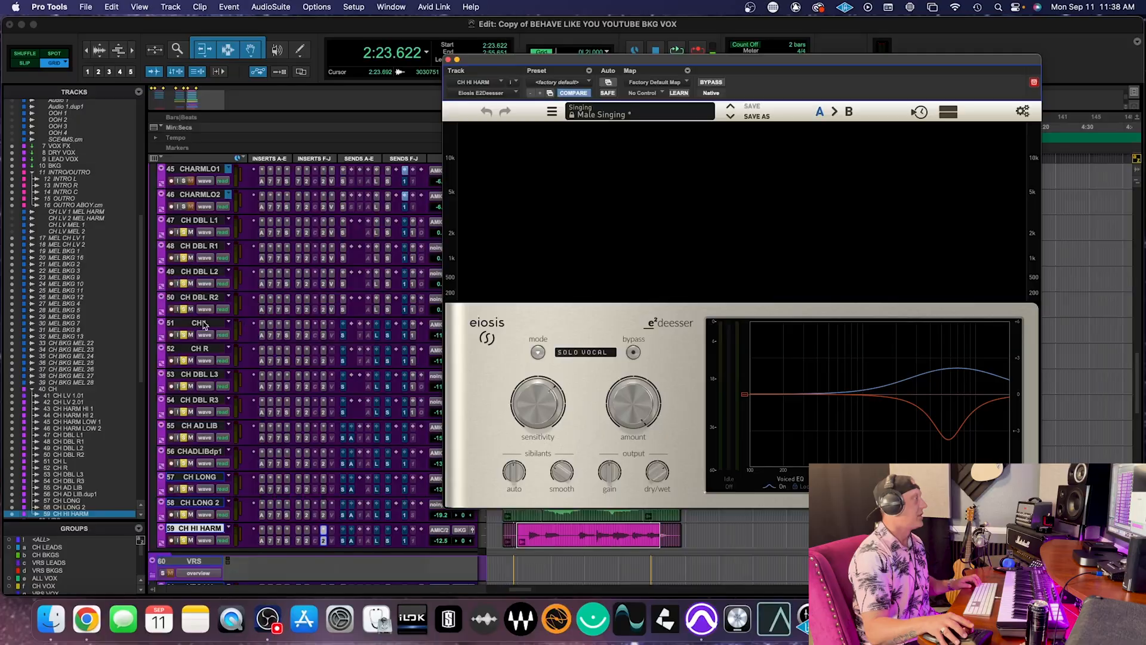
- Select tracks CH L through CH HI HARM, close the de-esser, and check the Vocal Rider settings on CH L
left_click(200, 323, "shift")
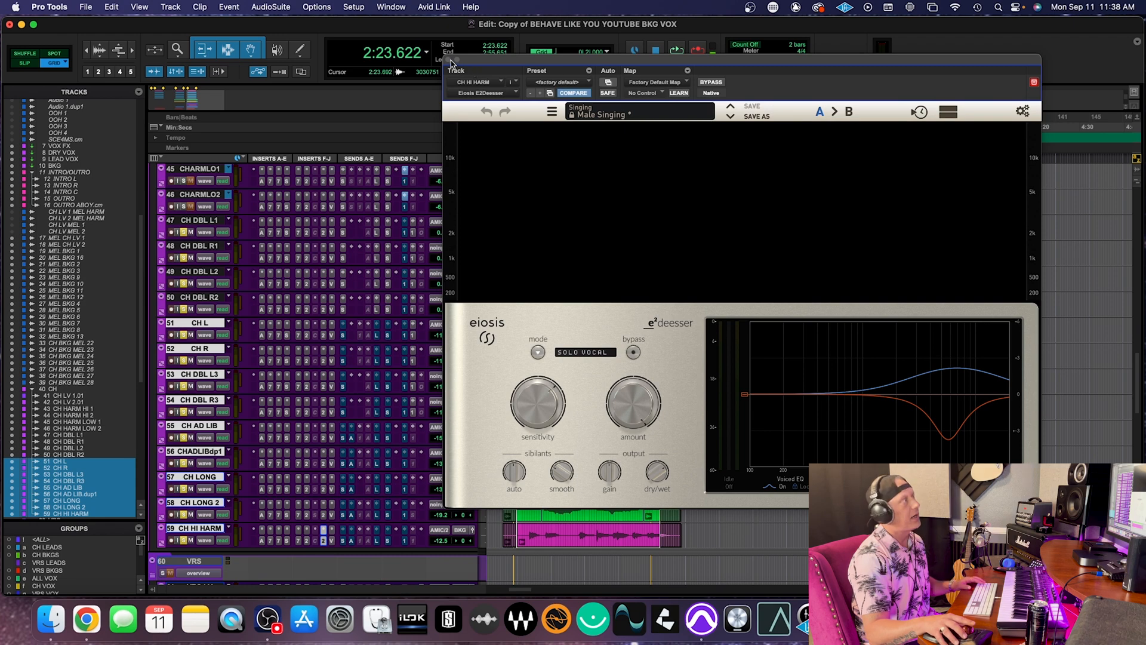
left_click(452, 61)
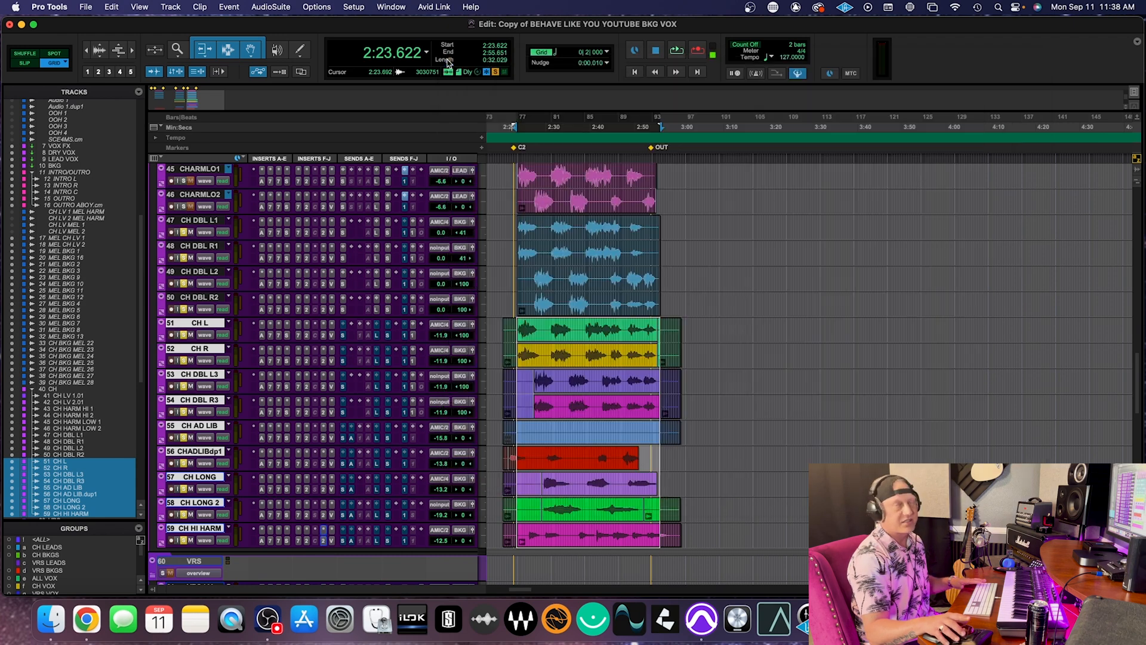
left_click(331, 336)
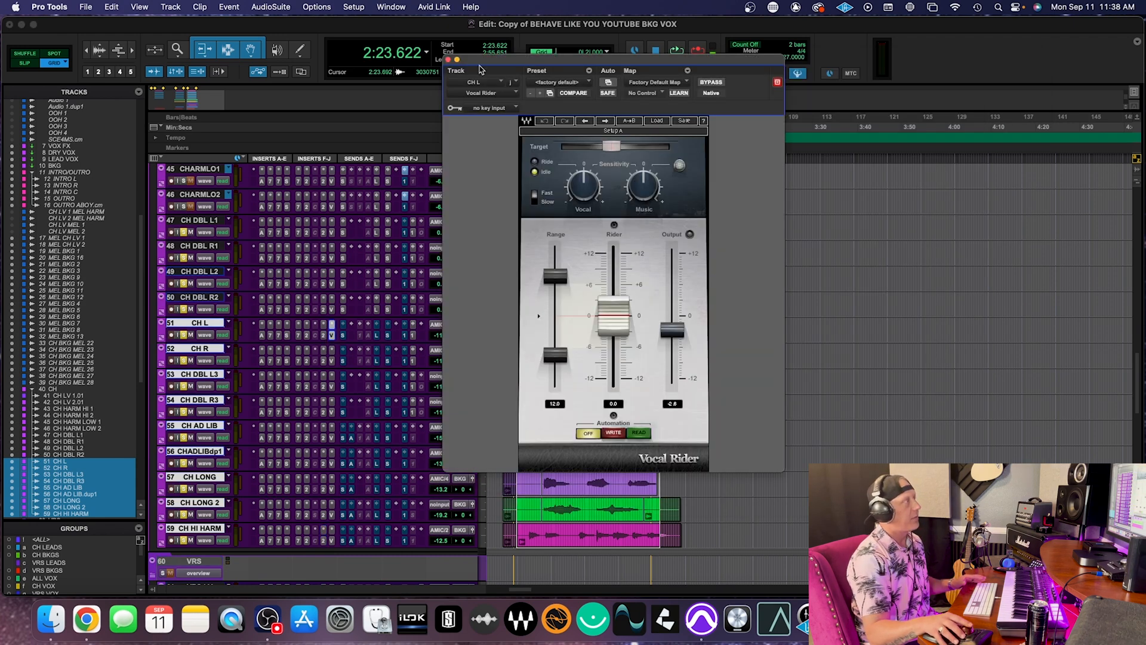
left_click(449, 61)
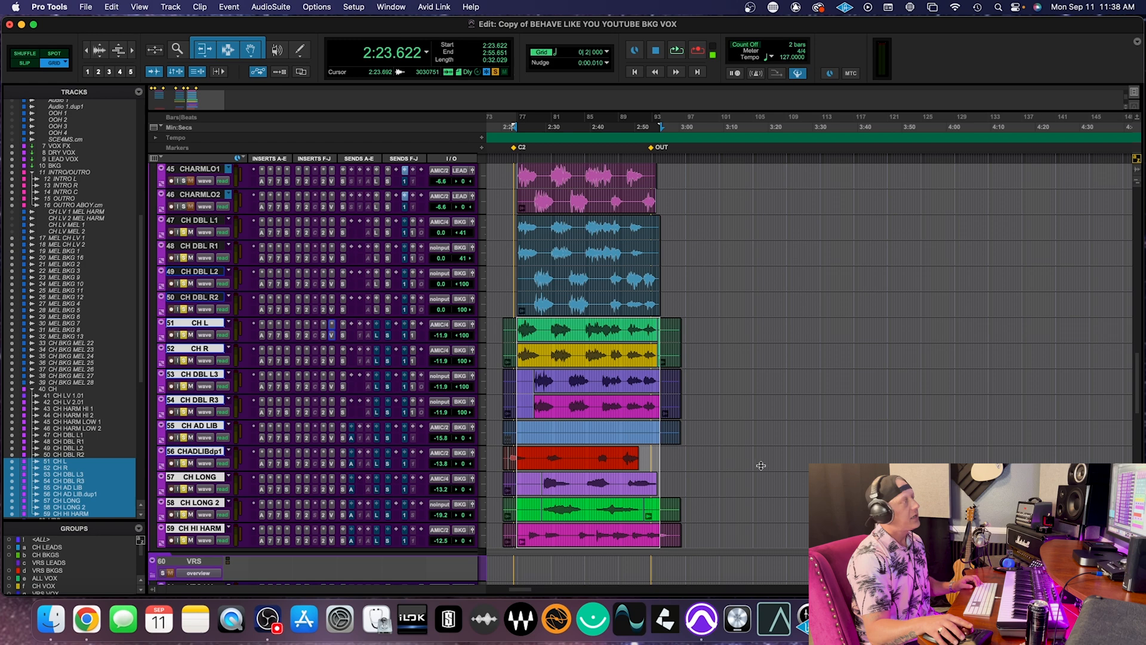
- Select the clips from CH AD LIB to CH HI HARM and examine the ADT send and the ADT track's Reel ADT plugin
left_click_drag(692, 544, 496, 423)
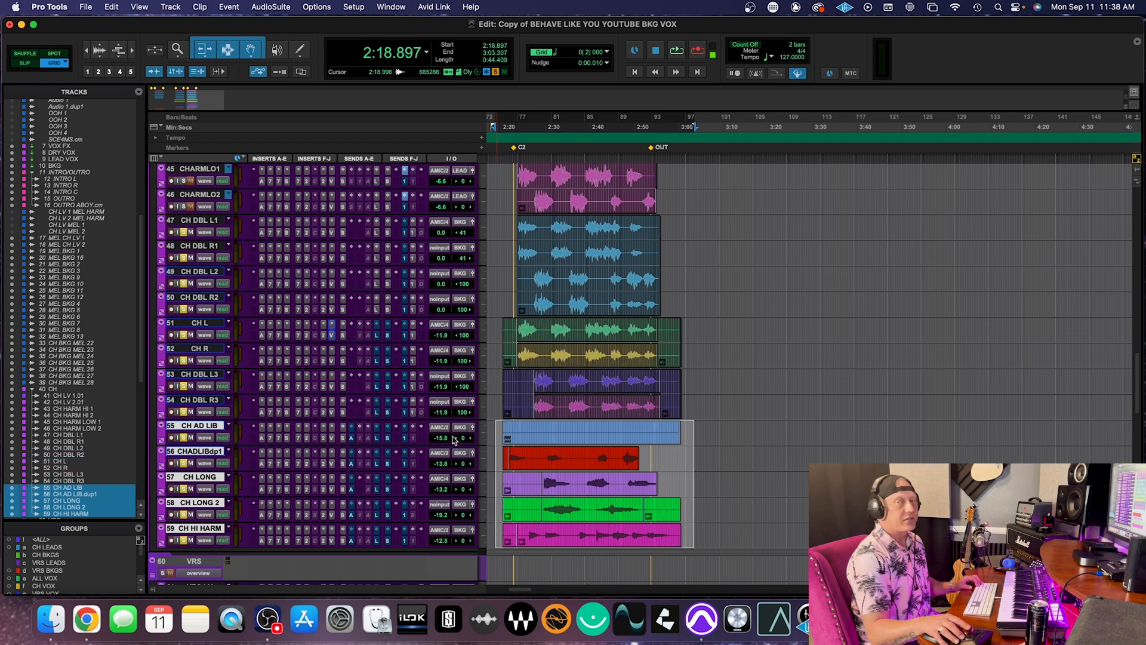
left_click(351, 438)
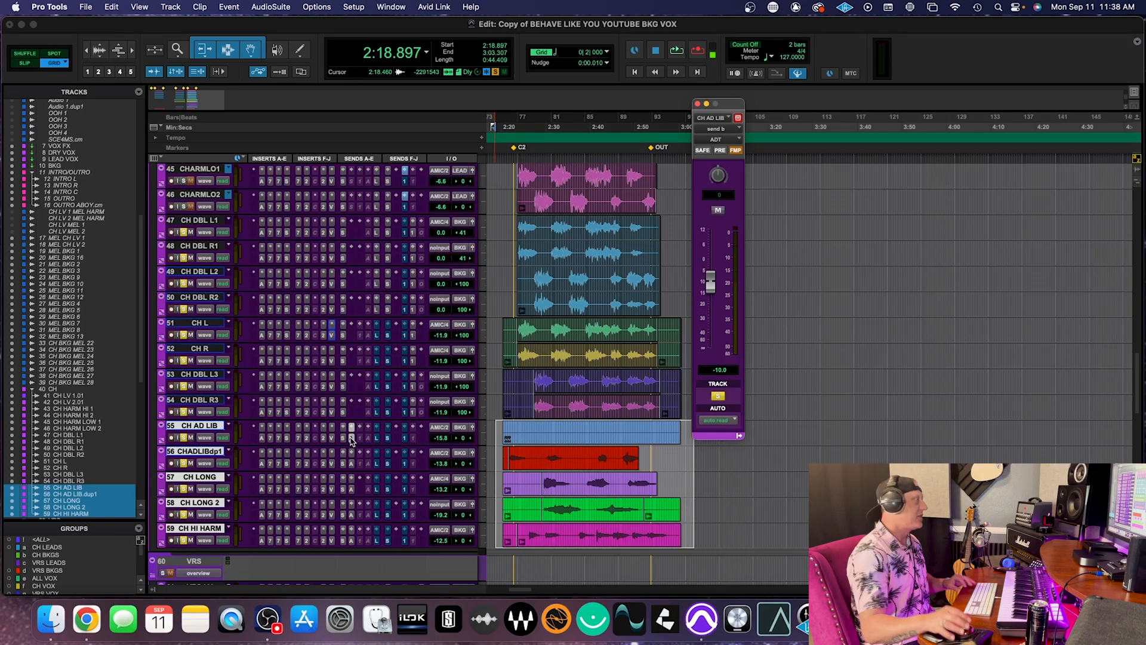
scroll(351, 440, "down", 15)
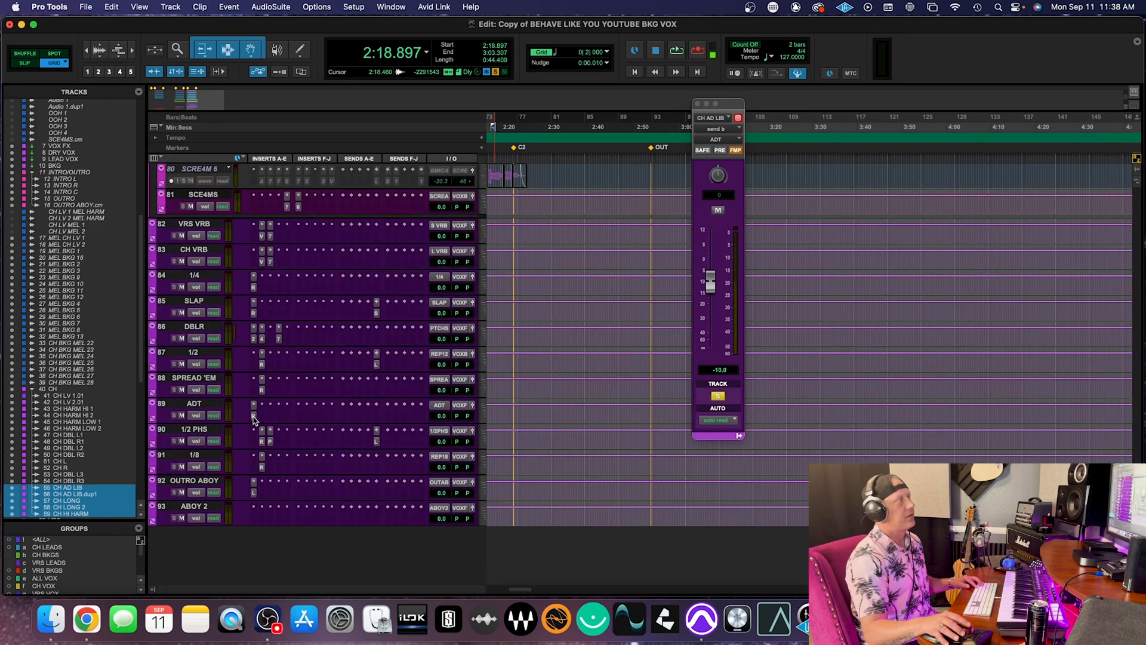
left_click(254, 416)
left_click_drag(683, 64, 939, 36)
left_click(698, 174)
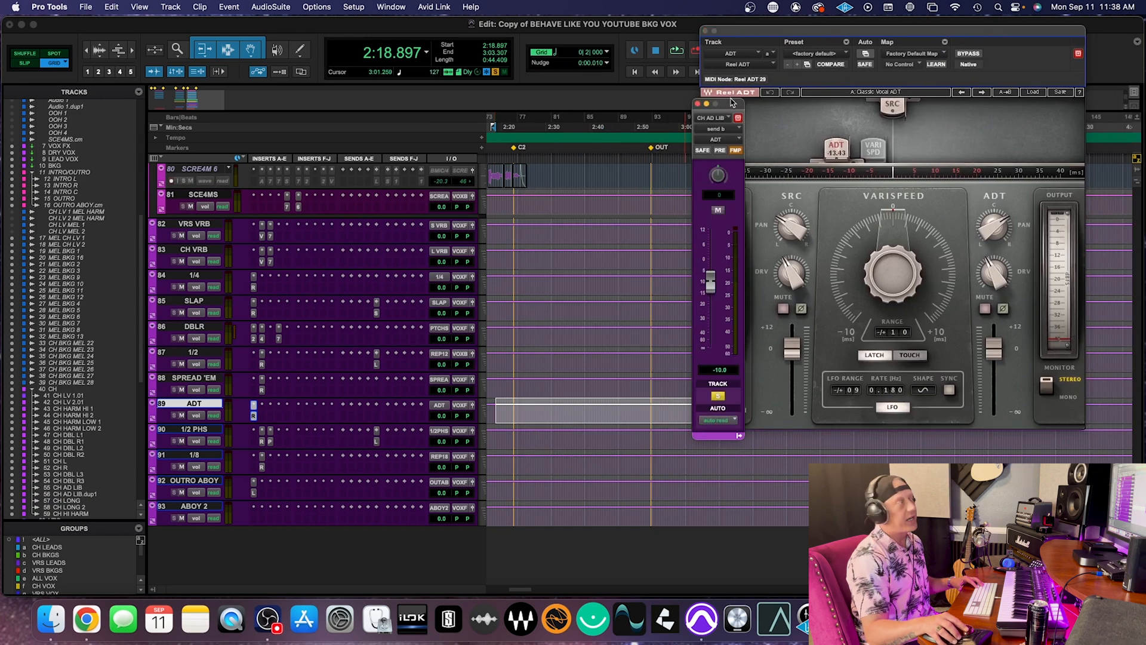
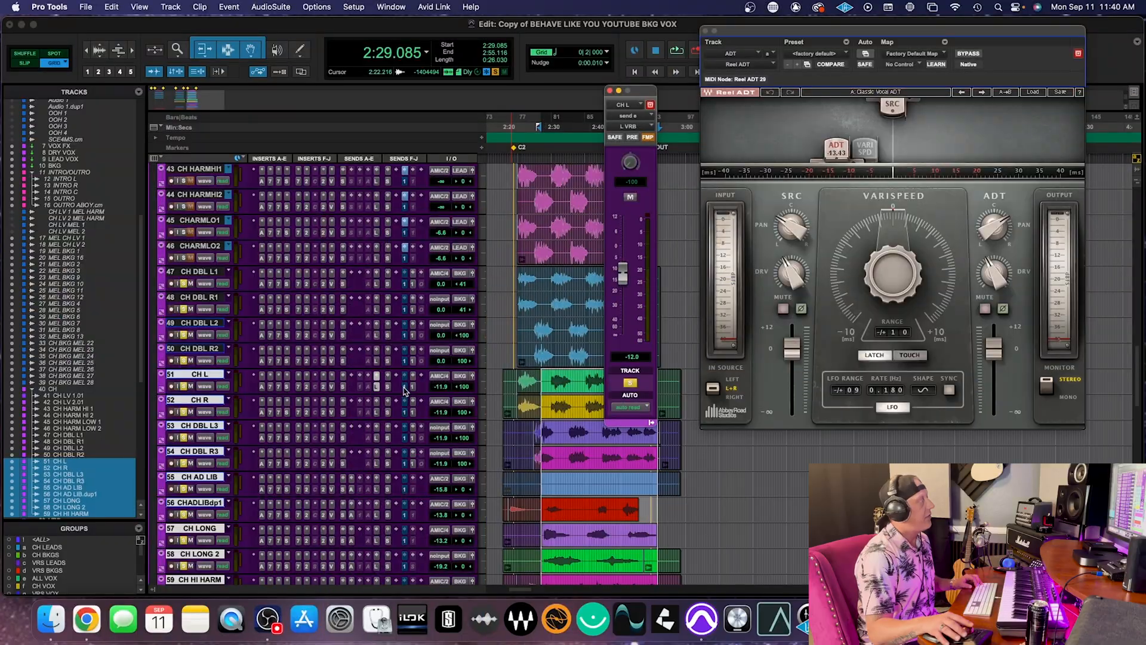
- Extend the track selection up to CH DBL L1, check the 1/4 send on CH DBL R3, and close the send window
left_click(214, 276, "shift")
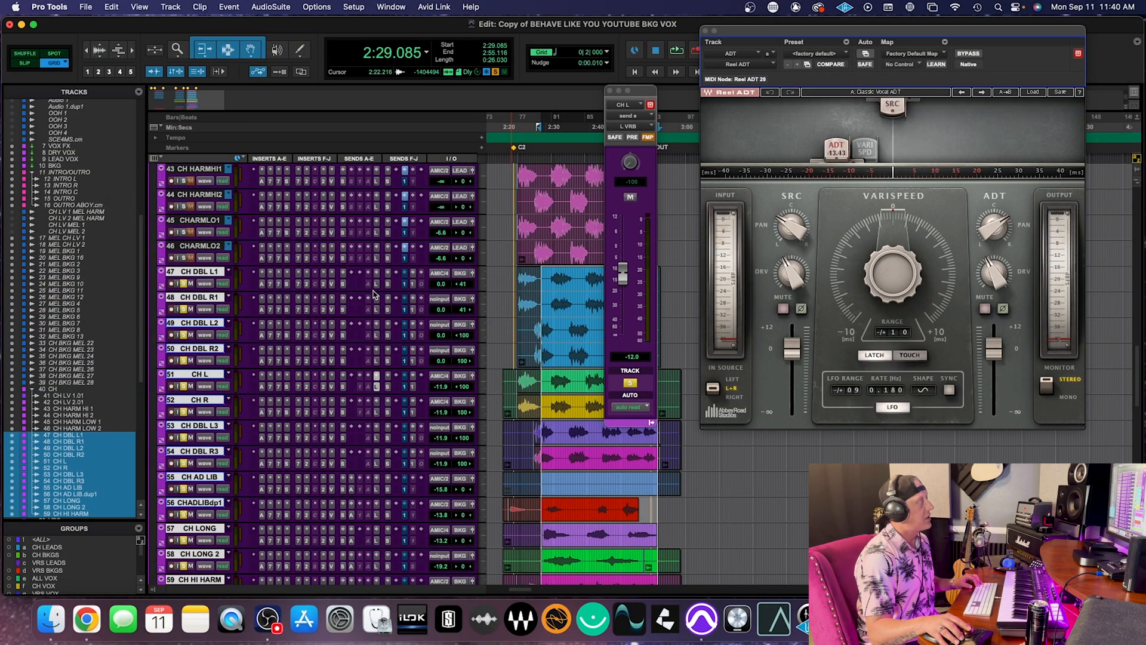
scroll(416, 388, "down", 2)
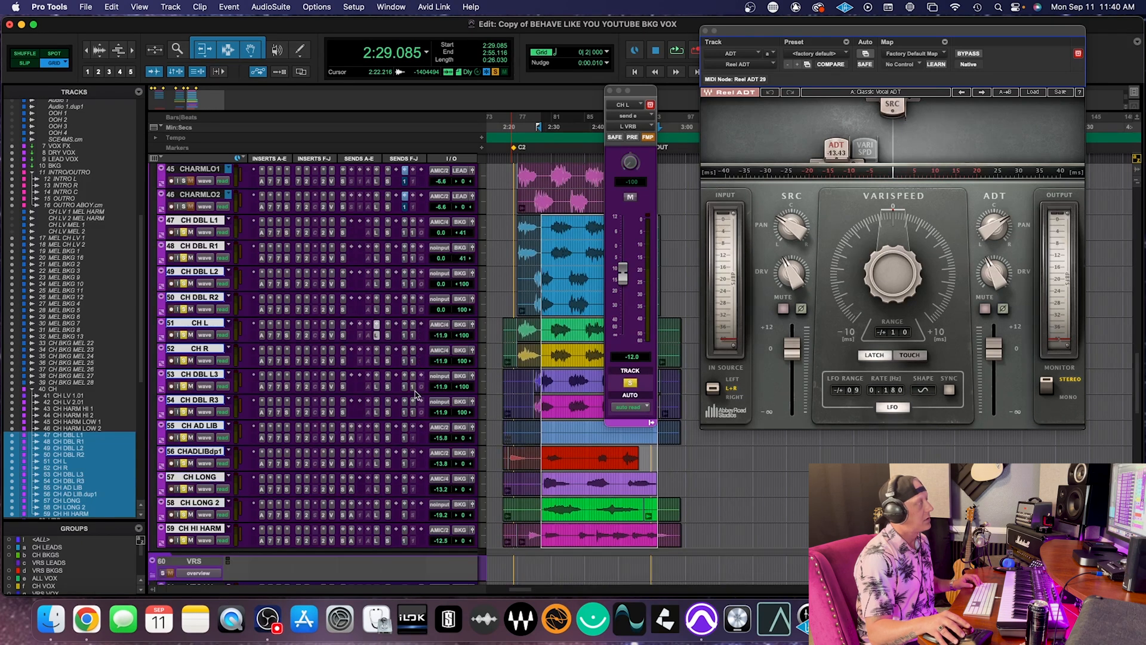
left_click(413, 412)
scroll(415, 413, "down", 1)
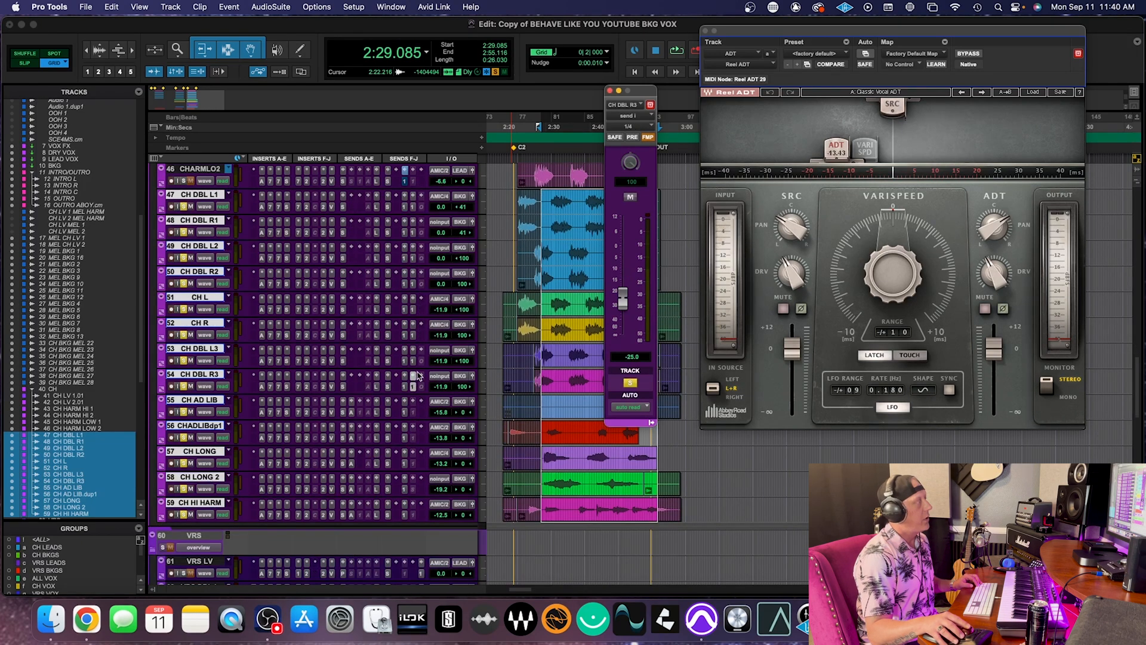
left_click(610, 90)
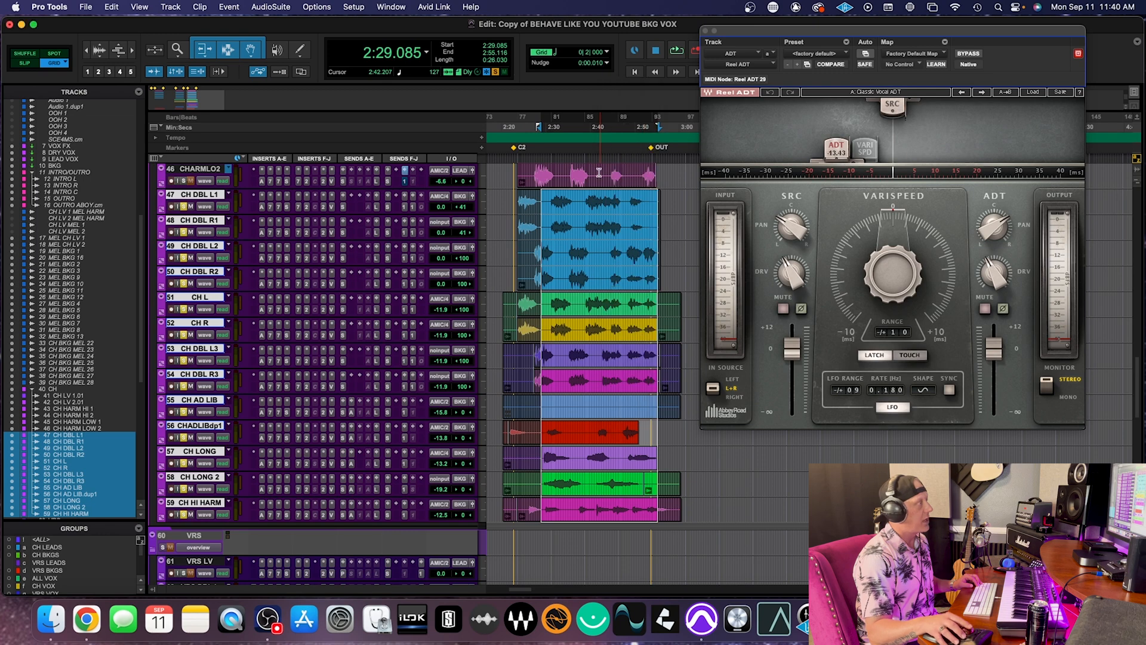
- Select the second-chorus clips on tracks CH L through CH DBL R3
left_click(618, 306)
left_click_drag(685, 298, 603, 392)
scroll(633, 274, "right", 10)
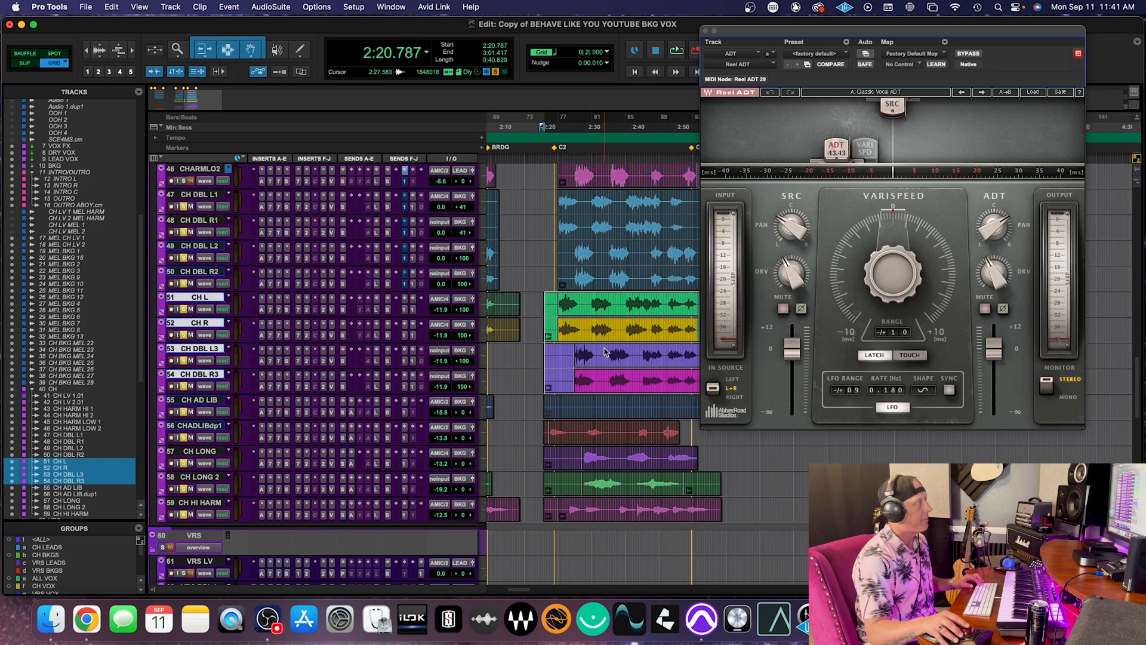
- Close the Reel ADT plugin, check the 1/4 send on CH L, and close the send window
left_click(705, 30)
scroll(632, 239, "left", 3)
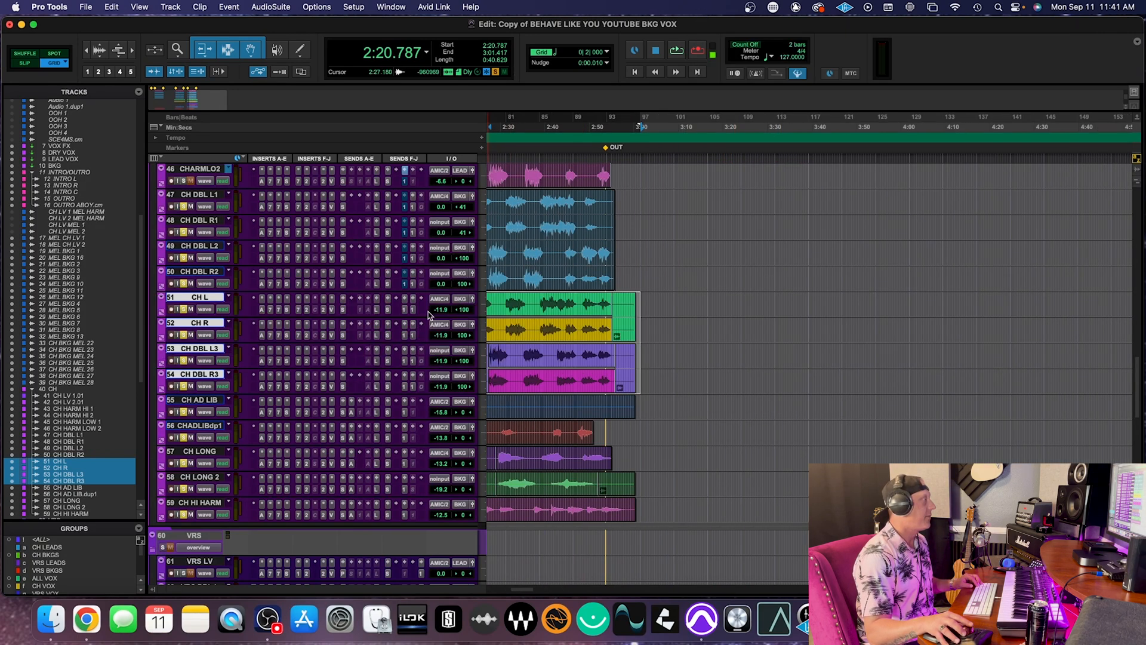
left_click(411, 311)
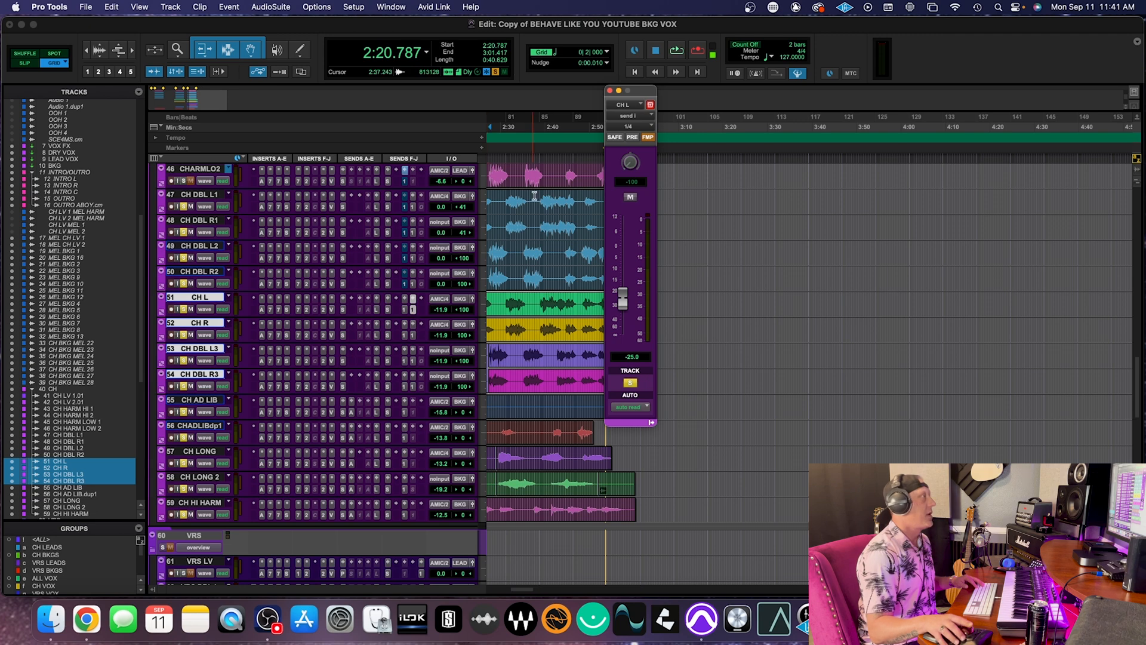
left_click(610, 93)
scroll(582, 359, "left", 3)
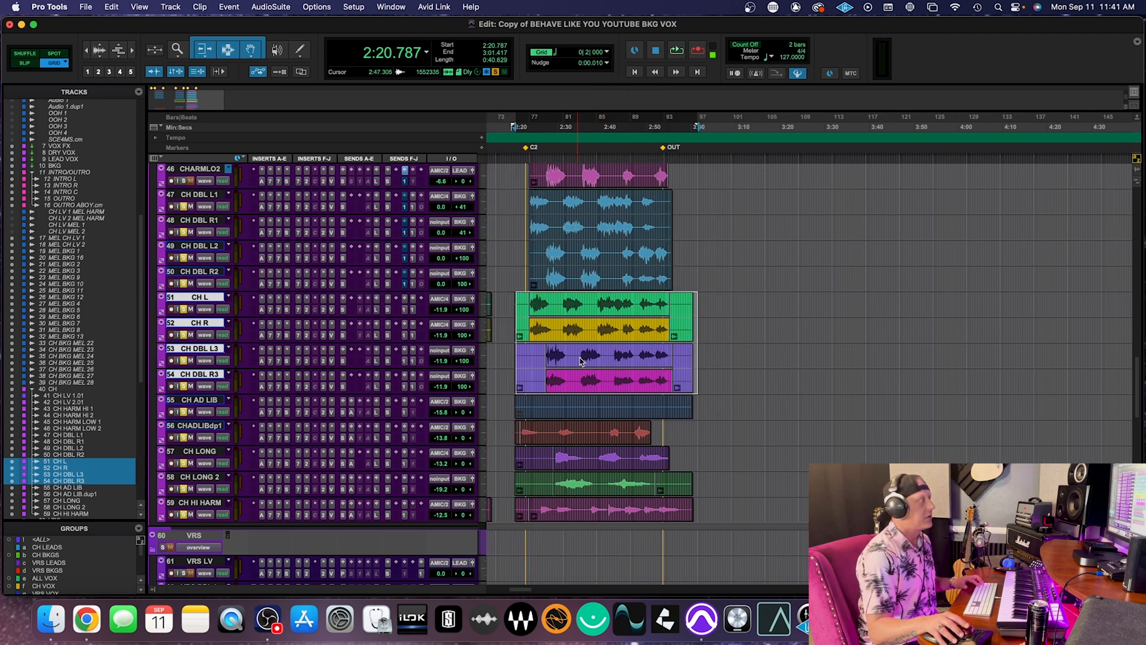
- Play the second chorus from the CH L clip, adjust the 1/4 delay return's volume during playback, and stop
left_click(561, 303)
left_click(565, 316)
key("space")
scroll(385, 423, "down", 15)
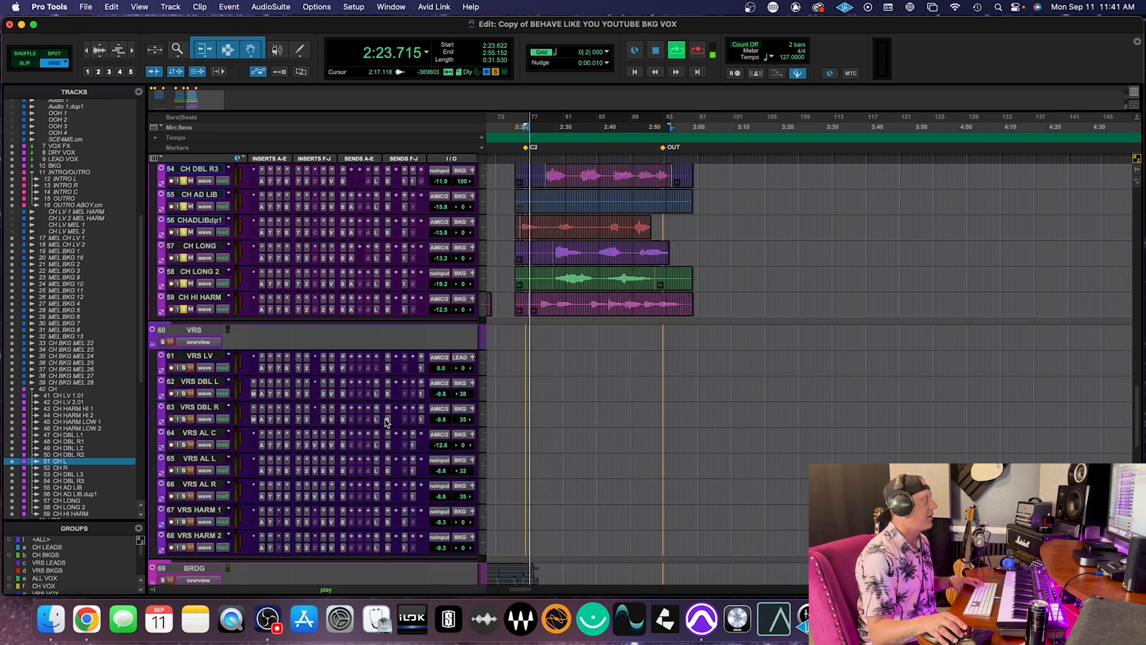
scroll(385, 423, "down", 5)
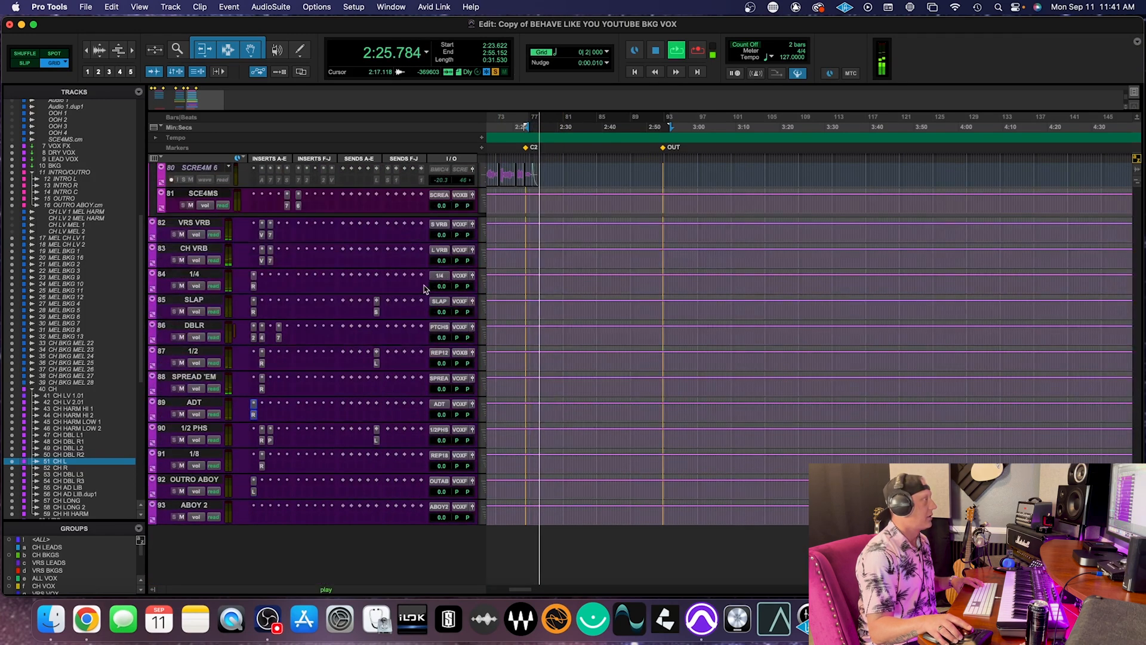
left_click_drag(441, 287, 461, 254)
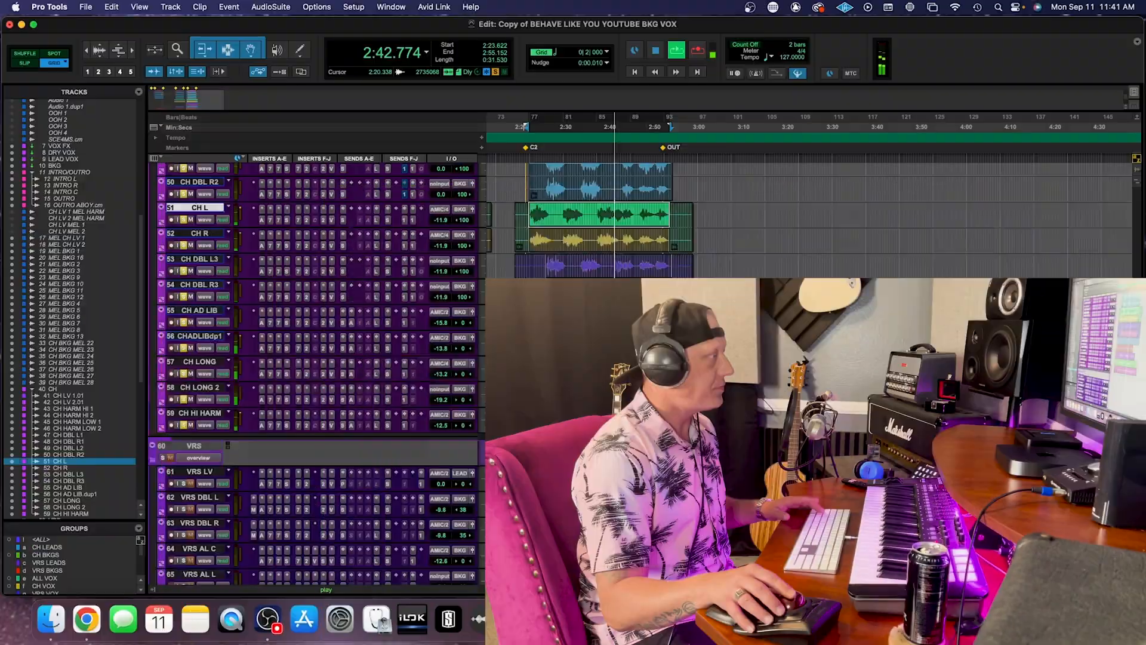
scroll(194, 354, "up", 1)
key("space")
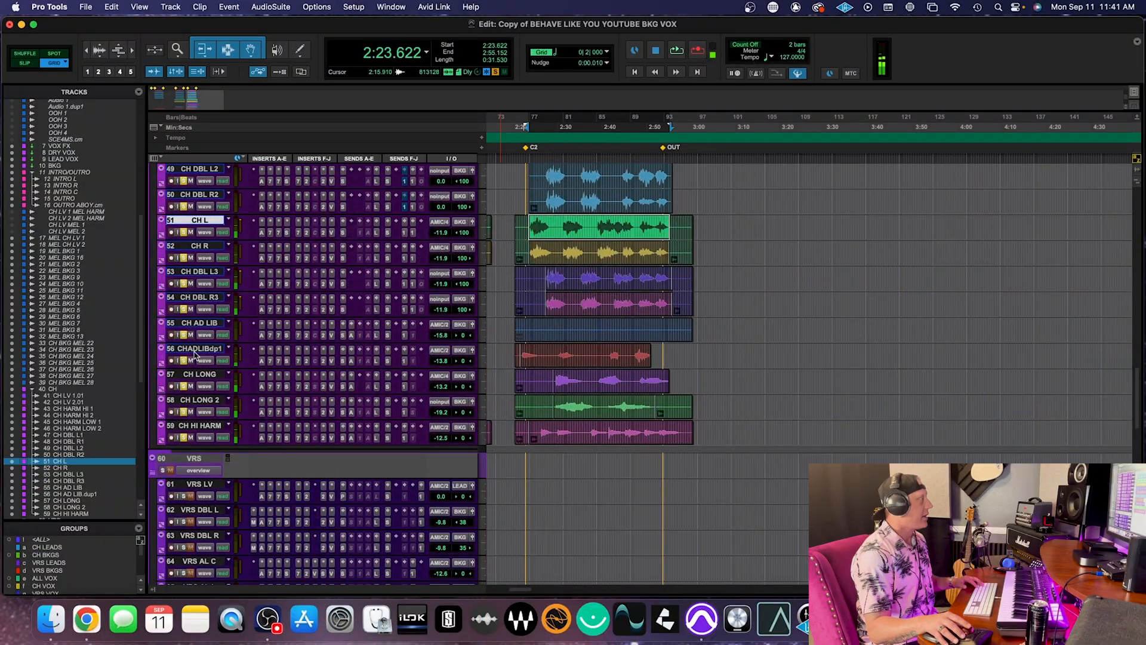
- Solo the lead vocal tracks CH LV 1.01 and CH LV 2.01
left_click(208, 425, "shift")
scroll(436, 431, "up", 1)
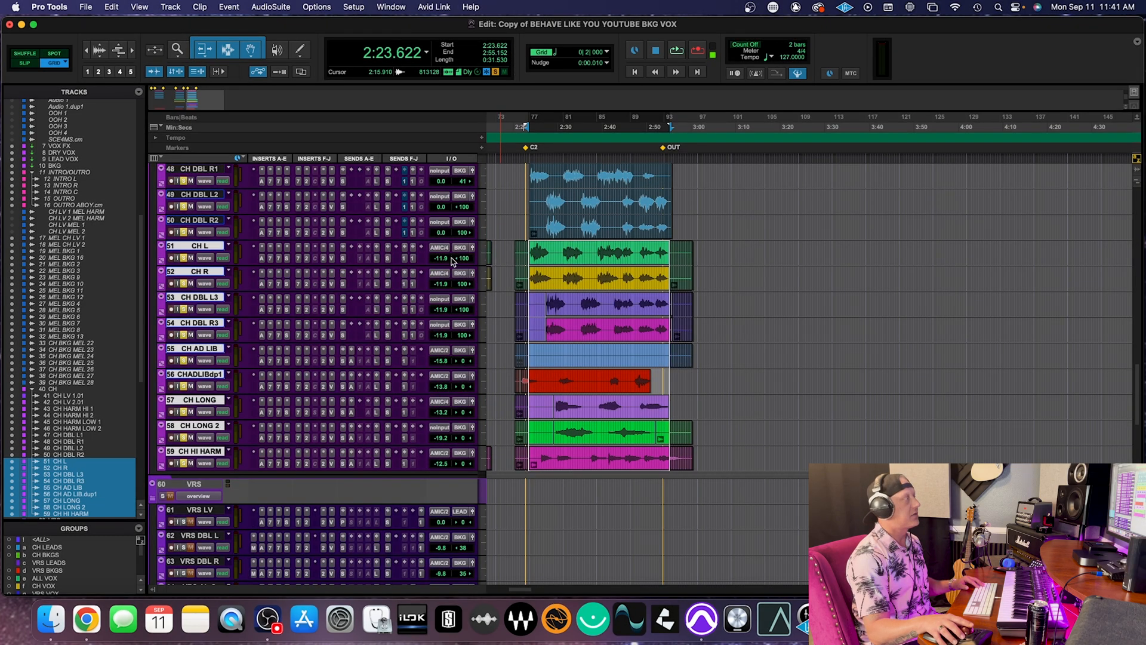
scroll(443, 330, "up", 10)
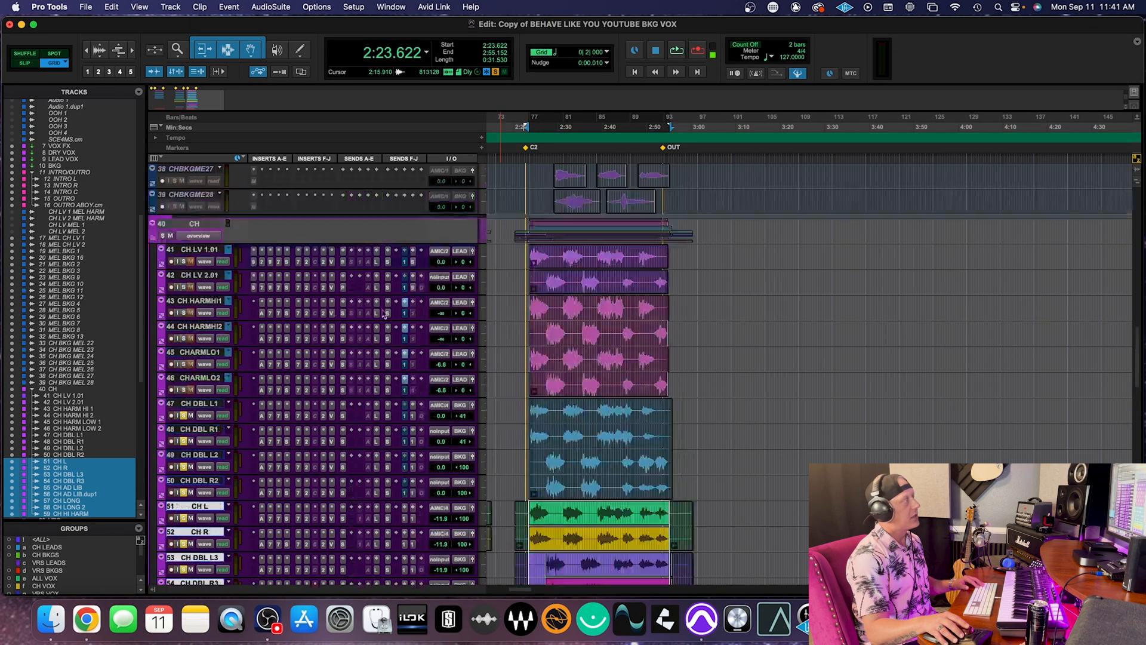
left_click_drag(204, 278, 196, 250)
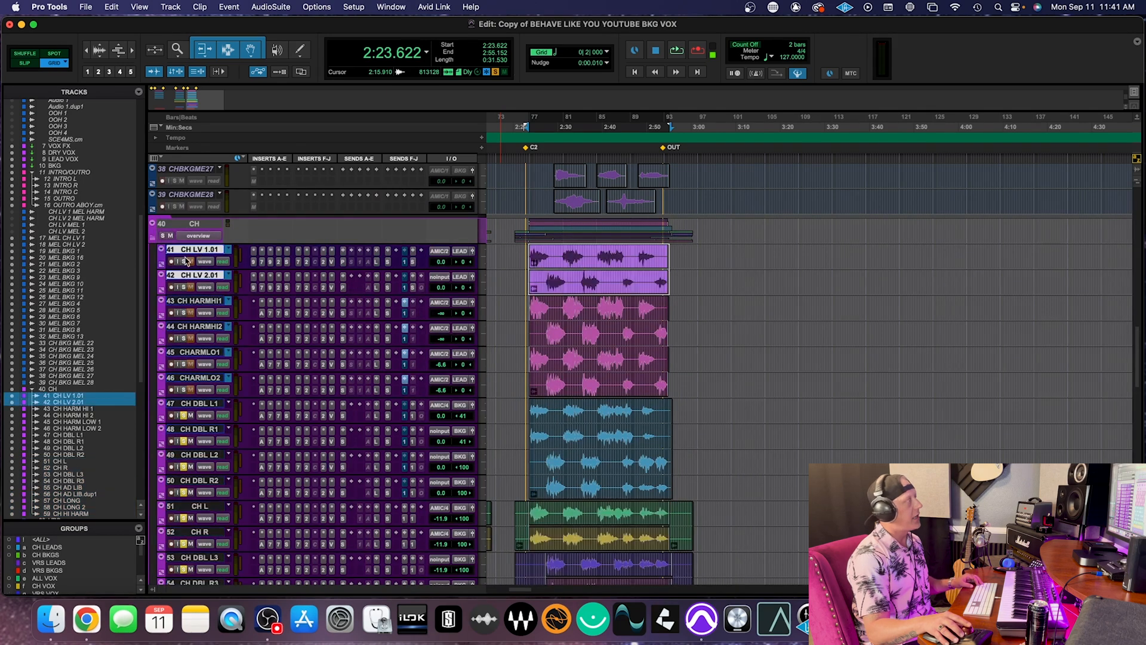
- Select tracks CH DBL L1 through CH HI HARM and take them out of solo
left_click(205, 404)
scroll(204, 460, "down", 10)
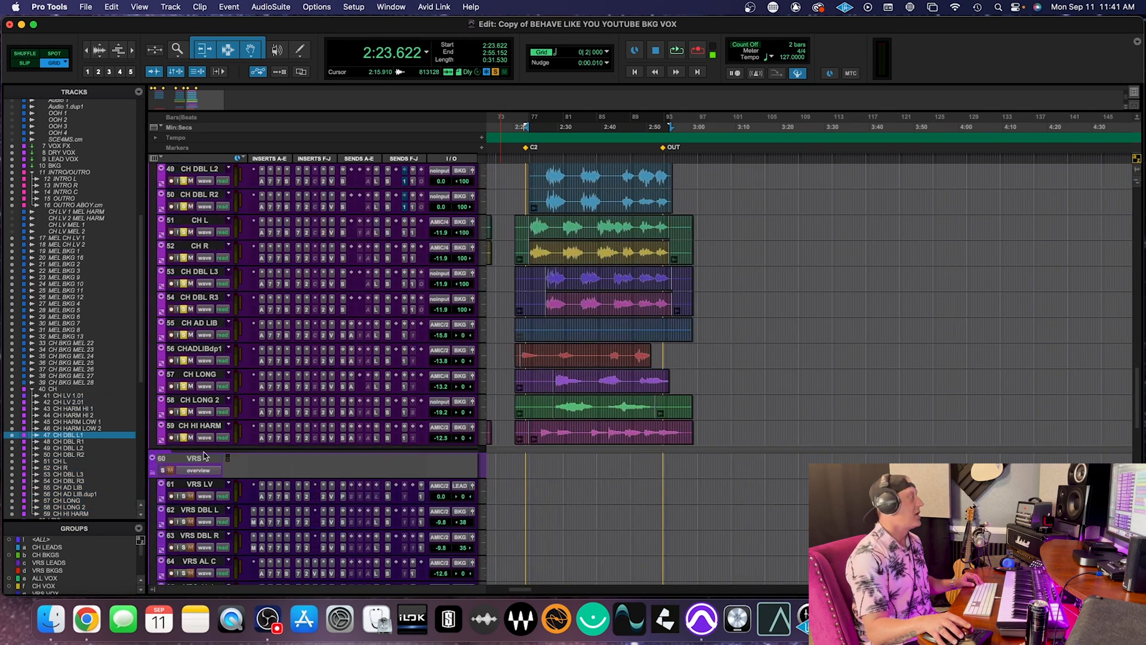
left_click(216, 426, "shift")
scroll(390, 396, "up", 8)
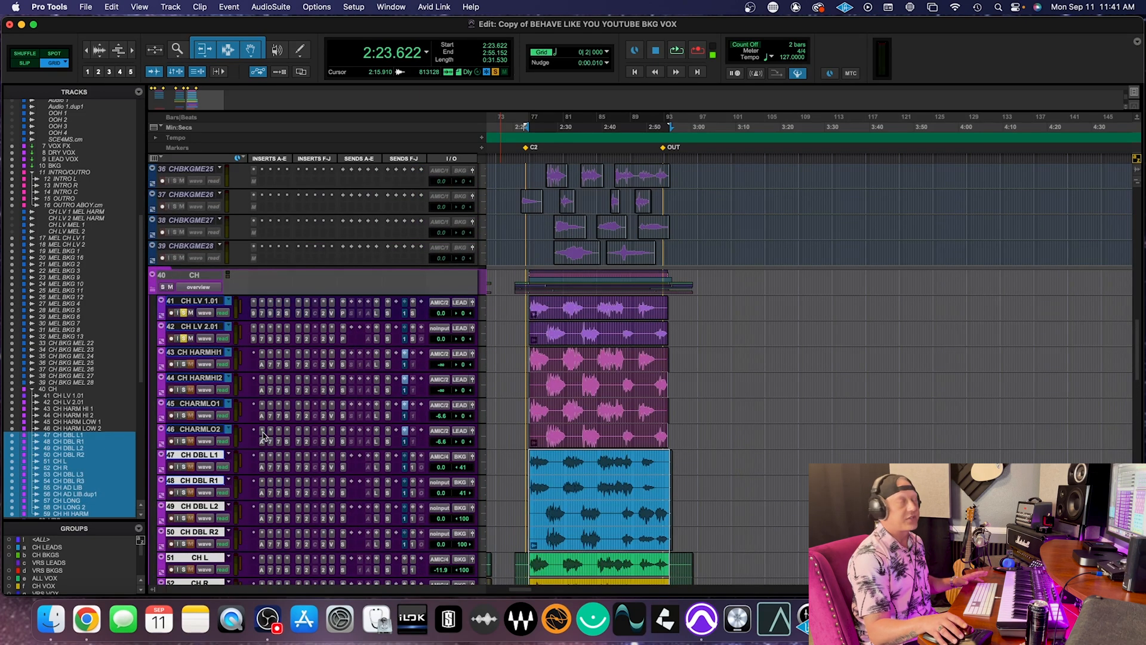
- Solo CH DBL L1 and CH DBL R1 with the lead vocals and play the second chorus
left_click(203, 457)
left_click(201, 482, "shift")
key("space")
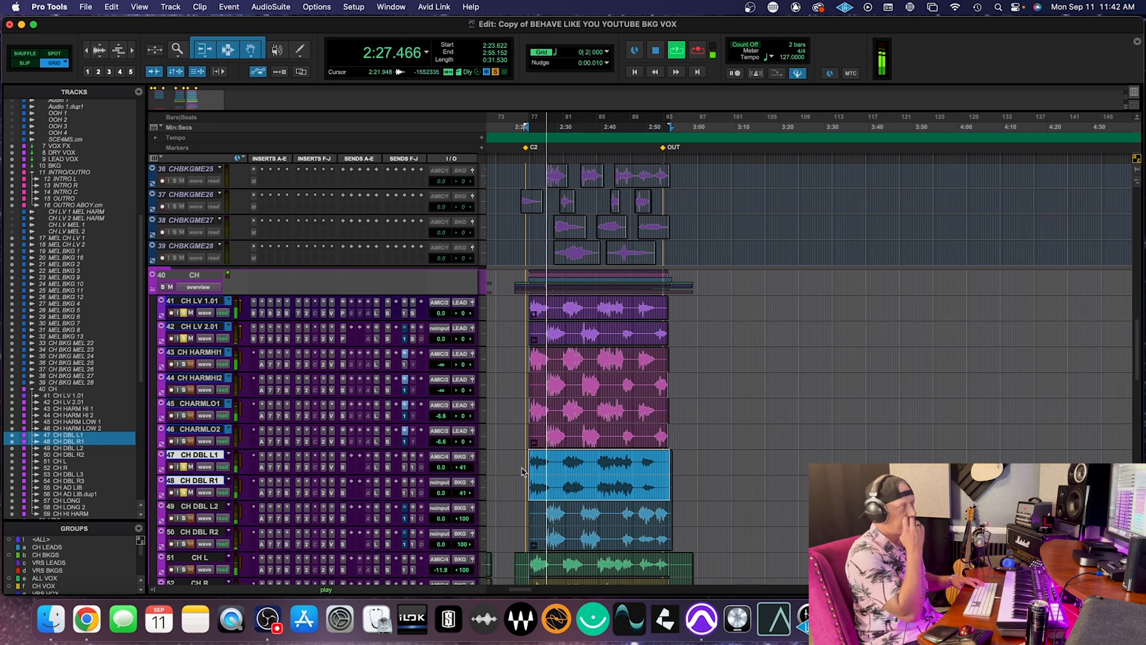
key("space")
key("space")
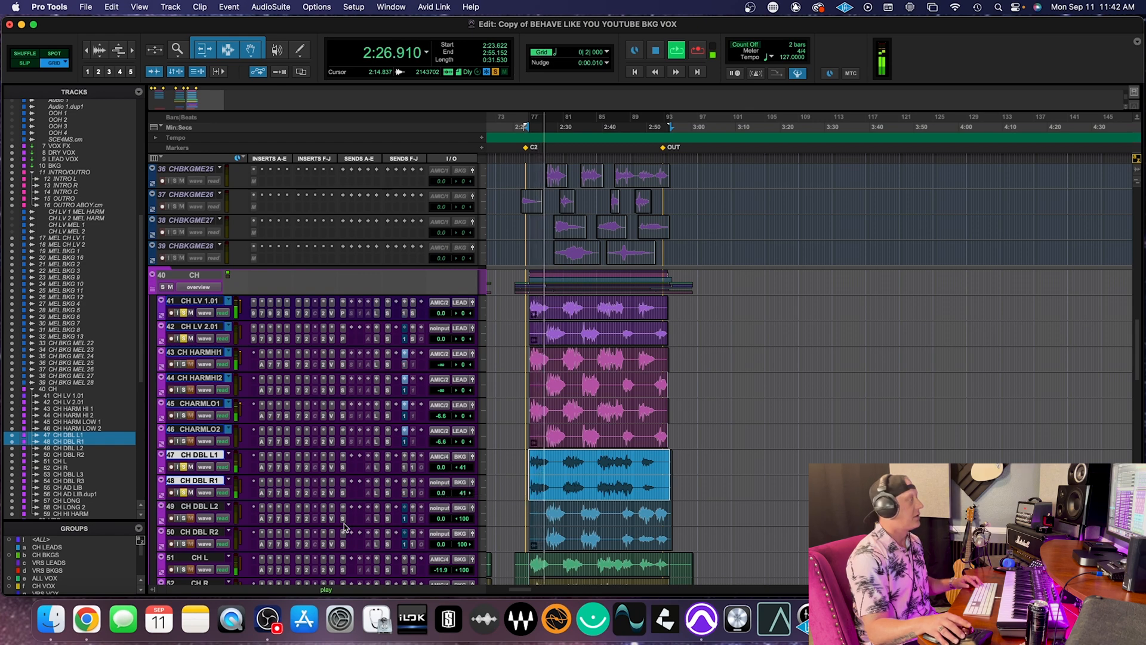
- Add CH DBL L2, CH DBL R2, CH L and CH R to the soloed tracks during playback
left_click(209, 507)
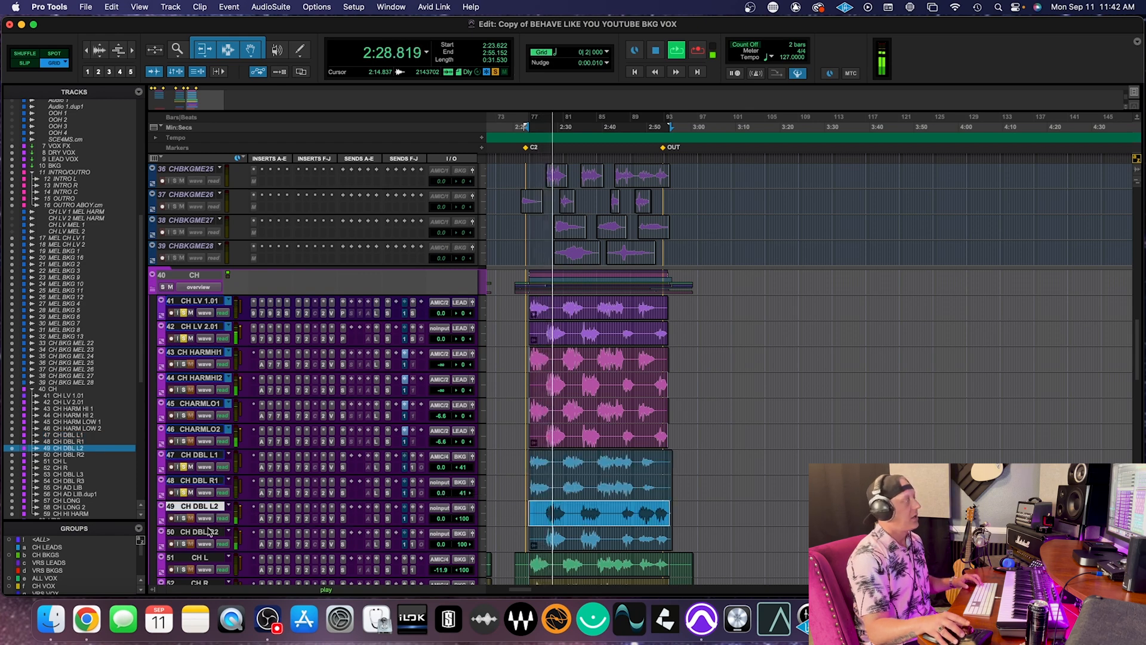
left_click(209, 531, "shift")
scroll(286, 527, "down", 3)
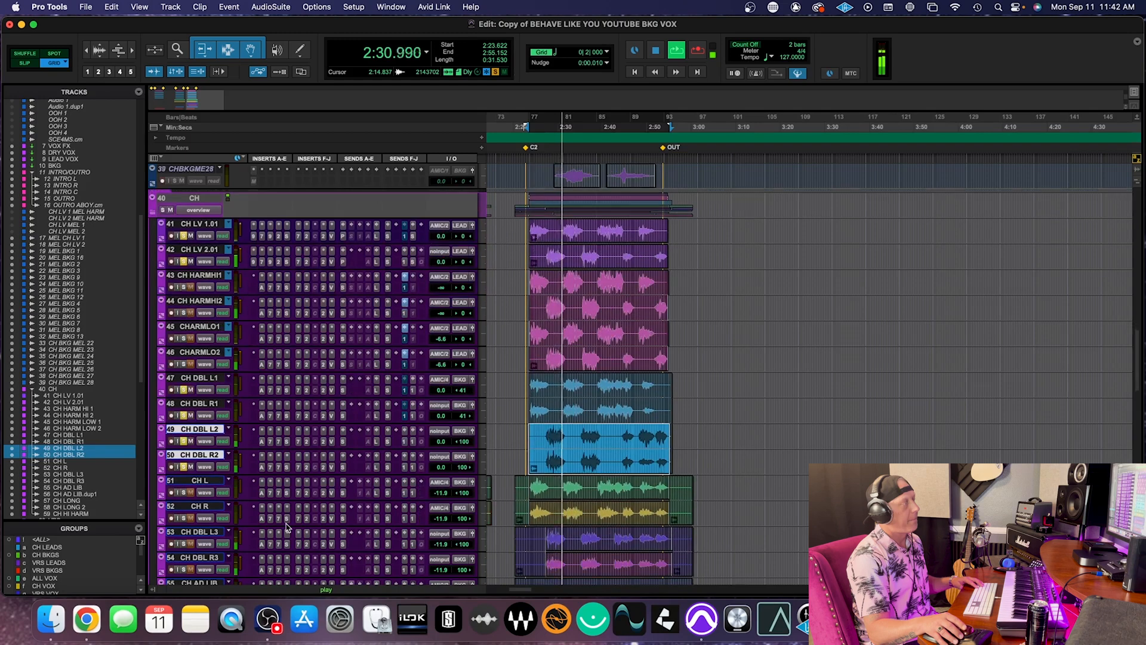
scroll(286, 527, "down", 2)
scroll(287, 527, "down", 3)
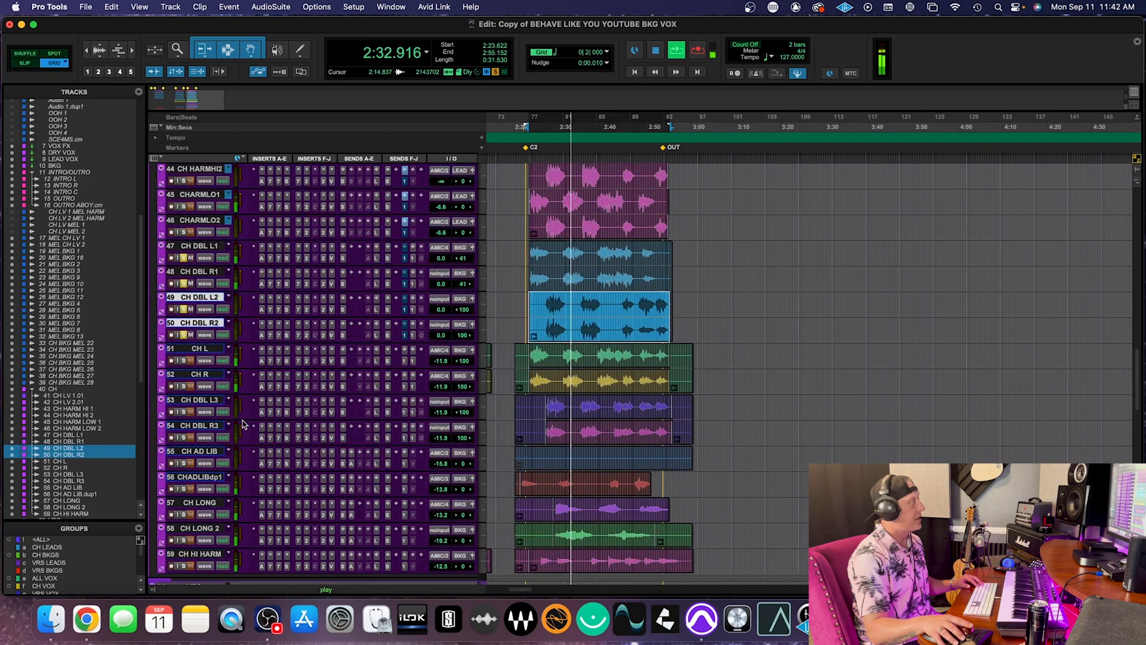
left_click(216, 348)
scroll(215, 349, "down", 1)
left_click(206, 349, "shift")
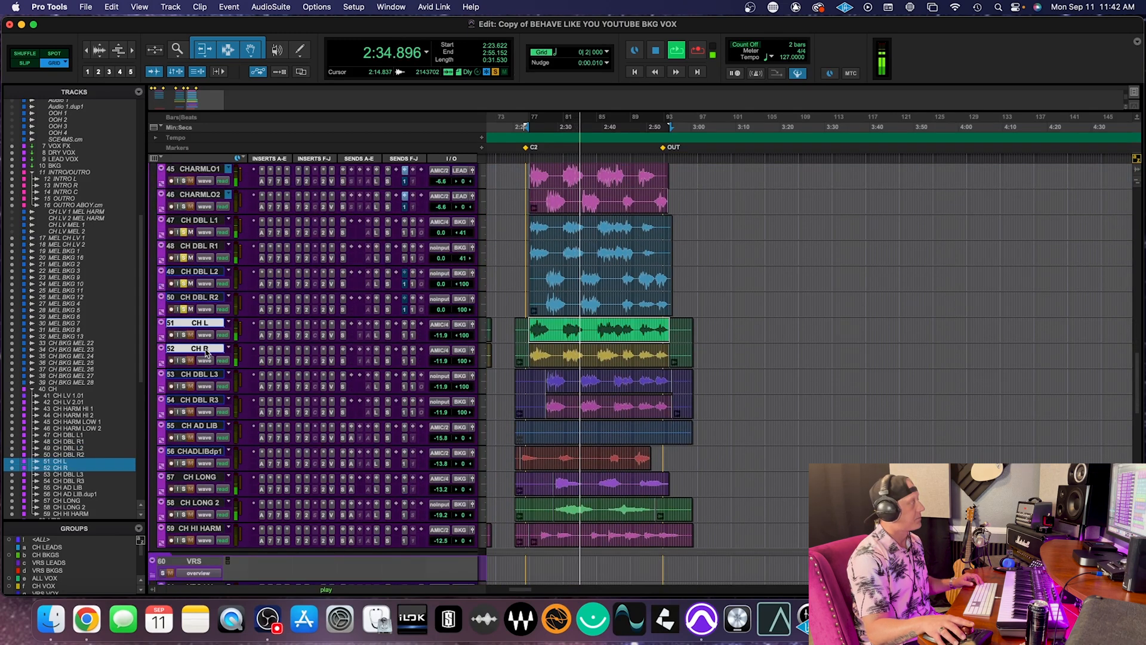
left_click(184, 334)
- Add CH DBL L3 and CH DBL R3 to the soloed tracks, play the second chorus, and stop
left_click(183, 360)
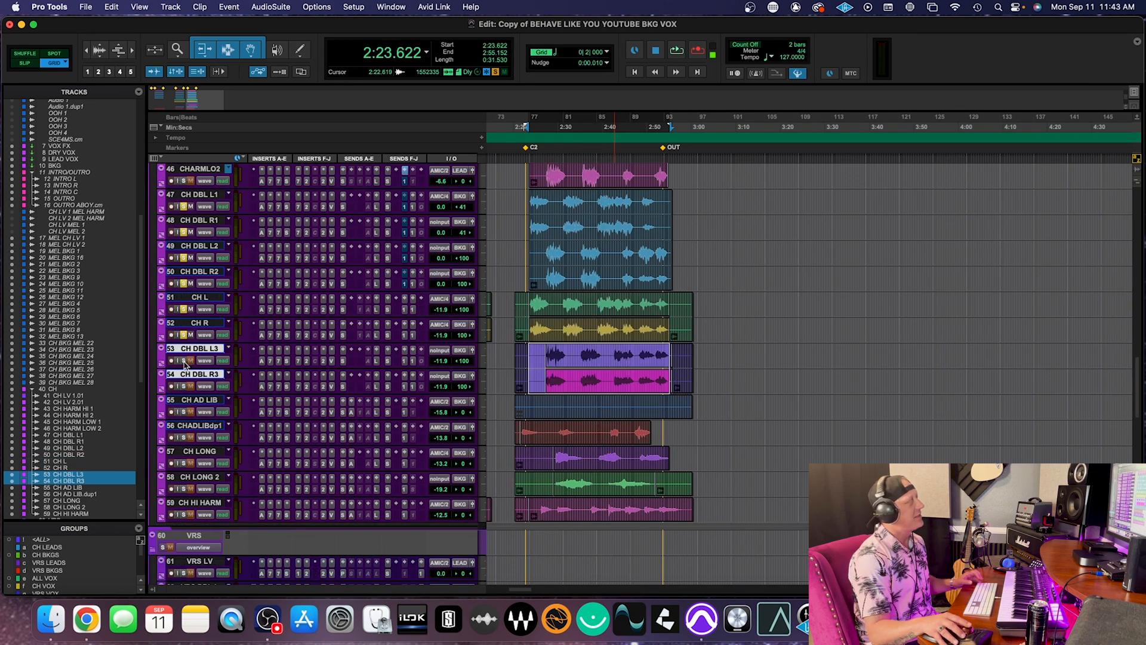
key("space")
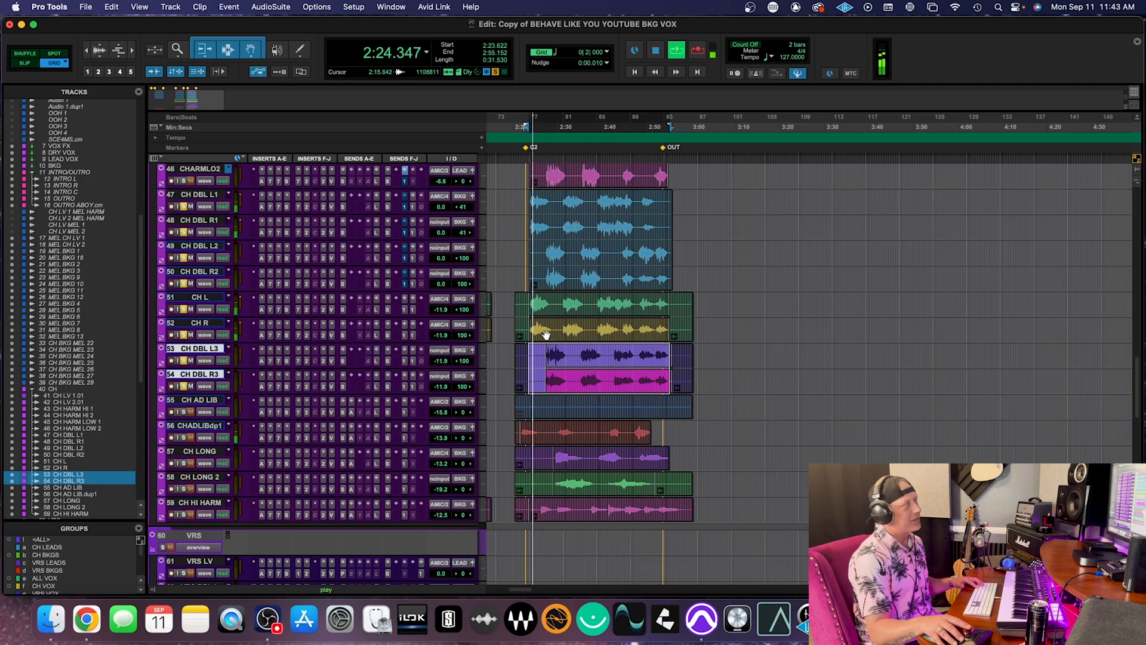
key("space")
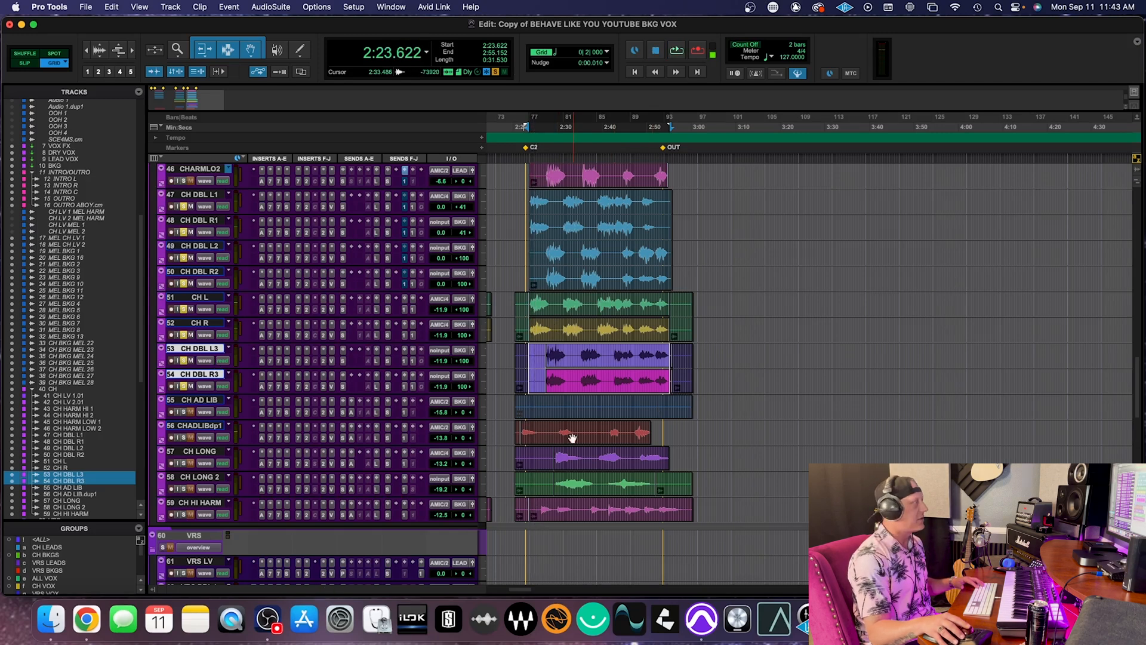
- Play the CHADLIBdp1 clip with its track soloed and set that track's volume to -13.1 dB
scroll(571, 438, "down", 1)
left_click(582, 412)
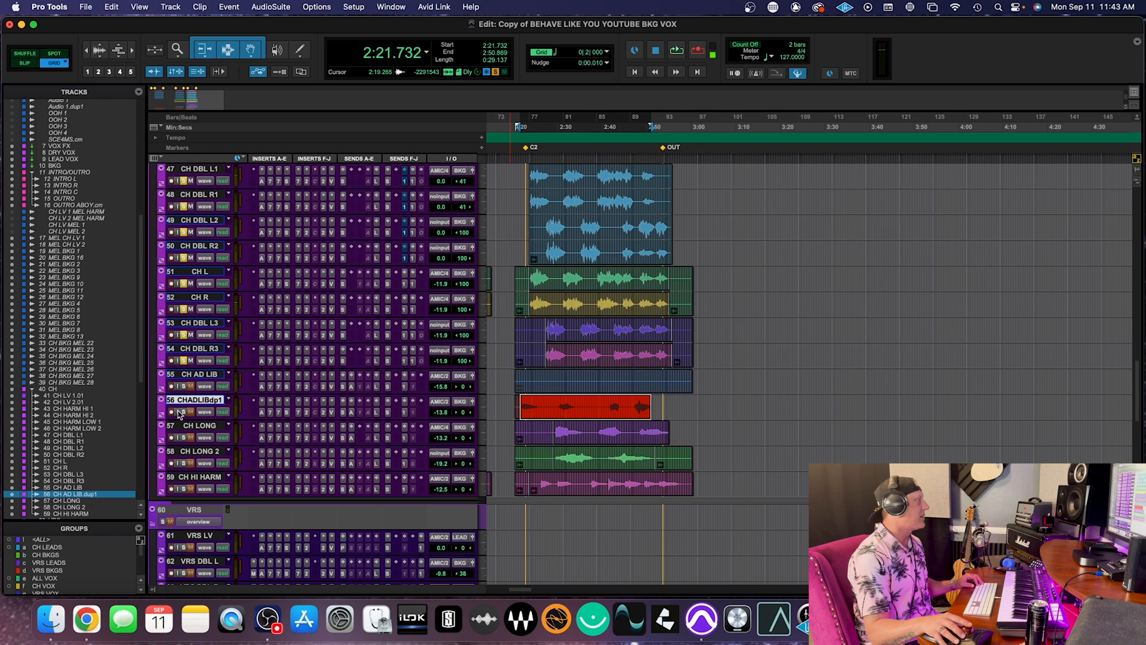
key("space")
mouse_move(441, 412)
left_mouse_down()
mouse_move(442, 367)
mouse_move(445, 414)
left_mouse_up()
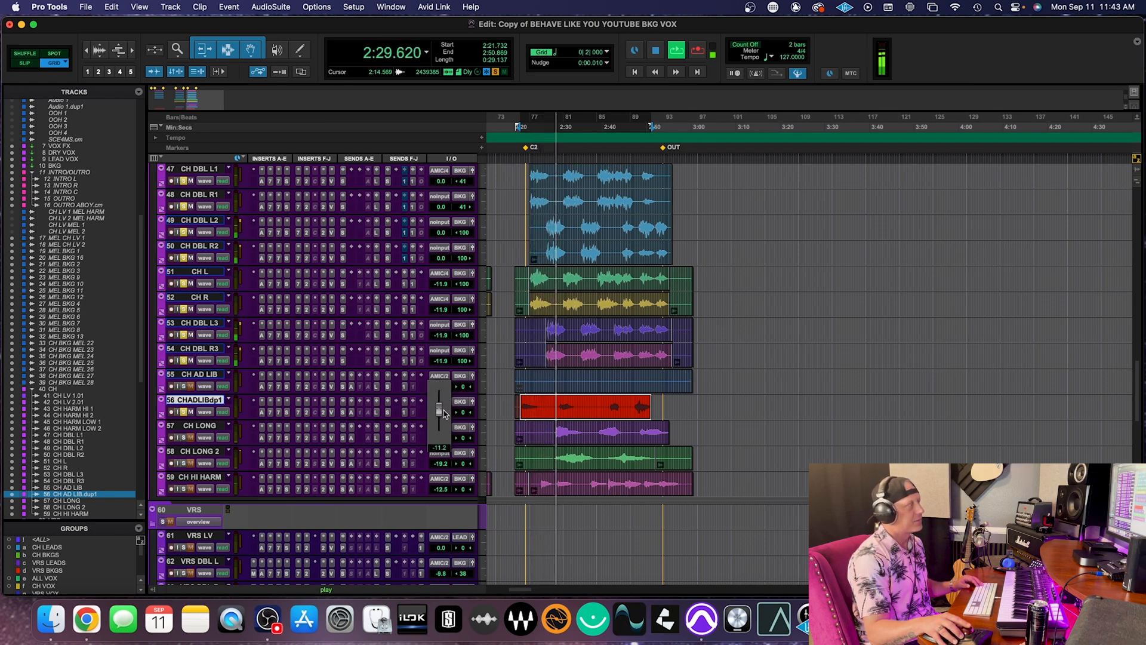
left_click_drag(444, 414, 445, 414)
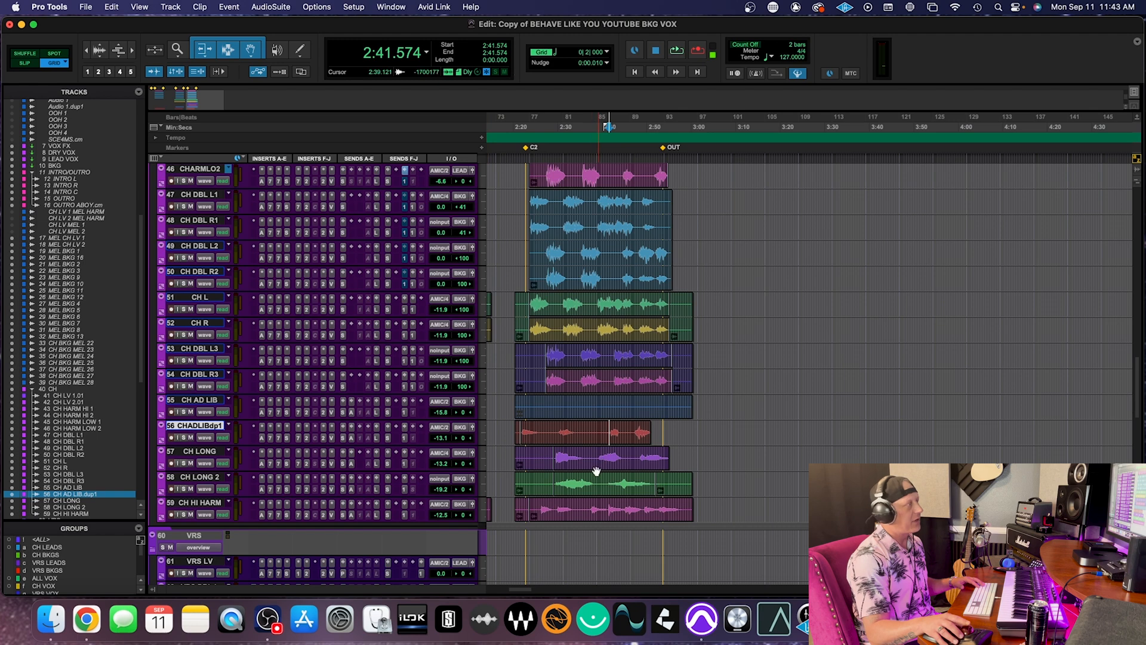
- Select the second-chorus clip on CH HI HARM and play back that section
left_click(596, 469)
left_click(600, 478)
left_click(599, 489)
left_click(600, 515)
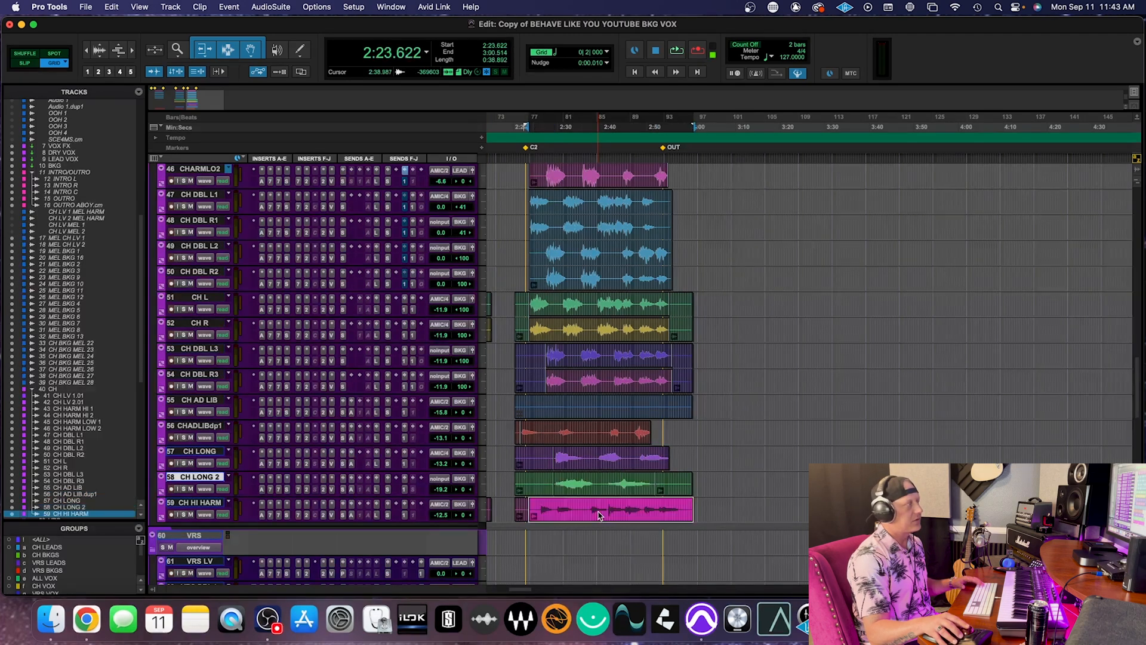
key("space")
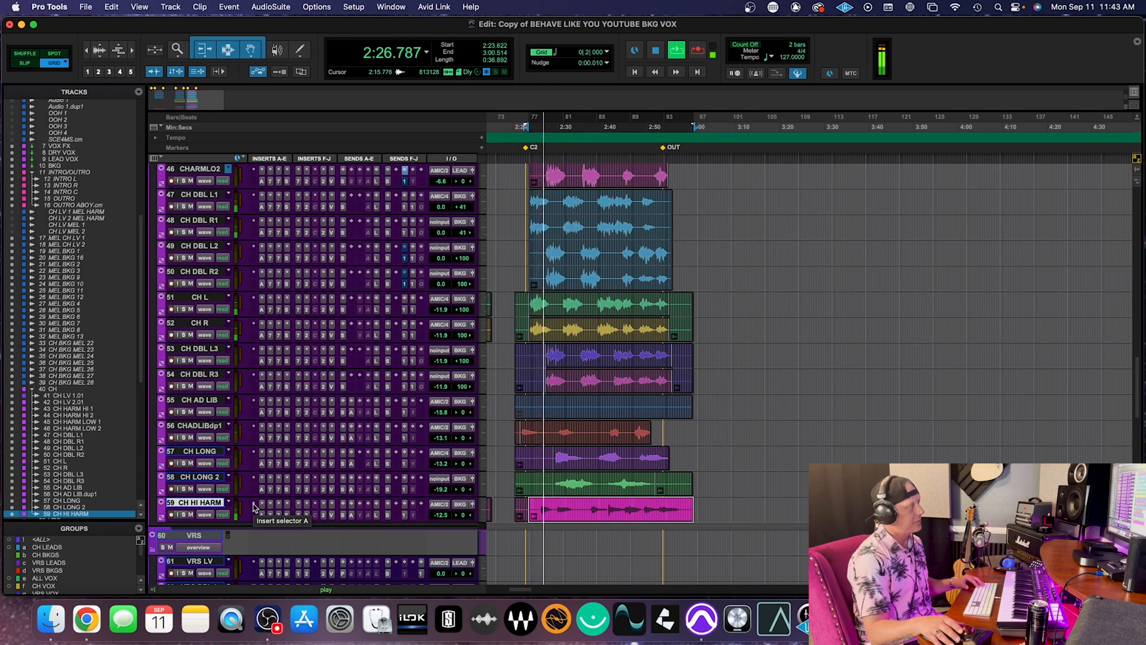
- Select CH LV 1.01 and CH LV 2.01 and solo both lead vocals during playback
scroll(496, 444, "up", 6)
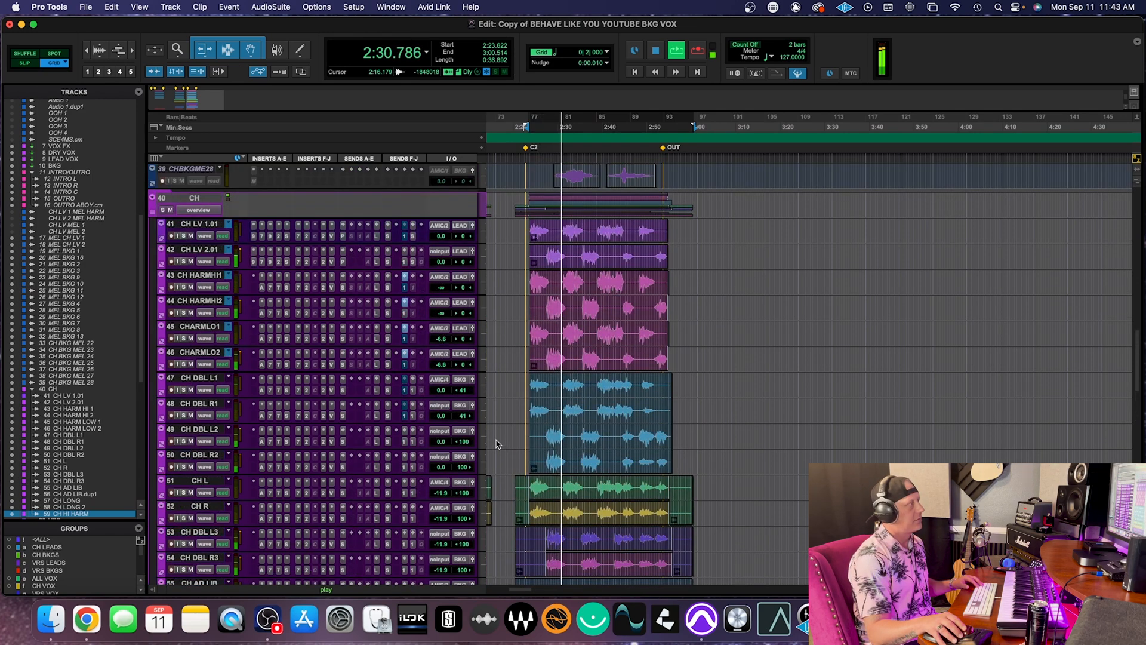
scroll(503, 444, "down", 2)
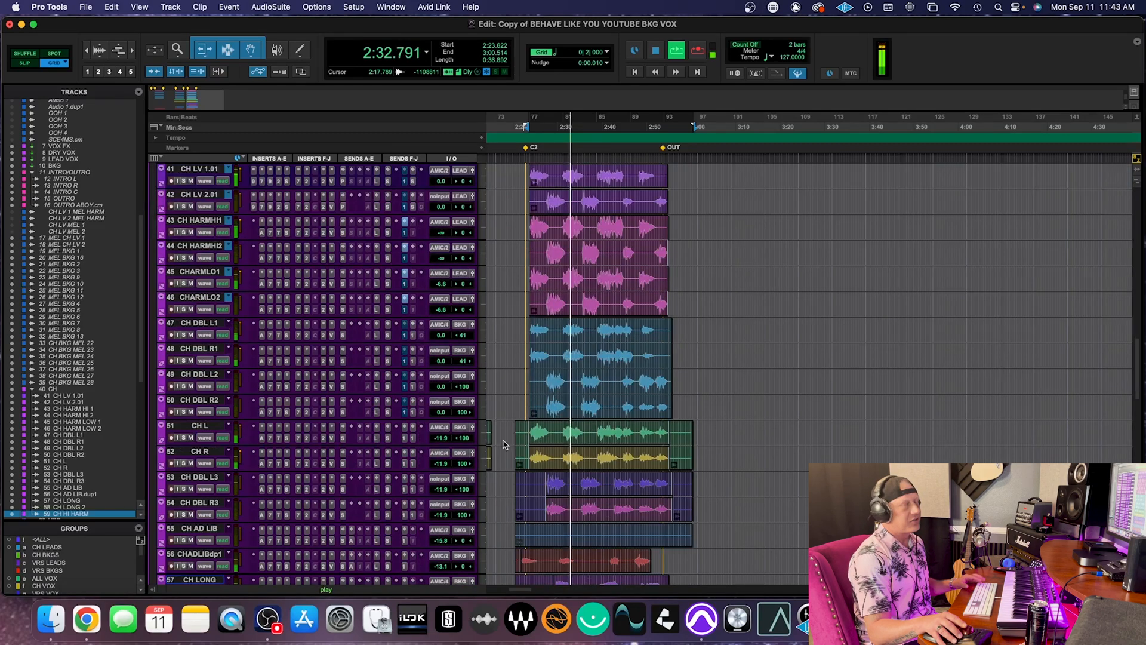
scroll(503, 445, "down", 1)
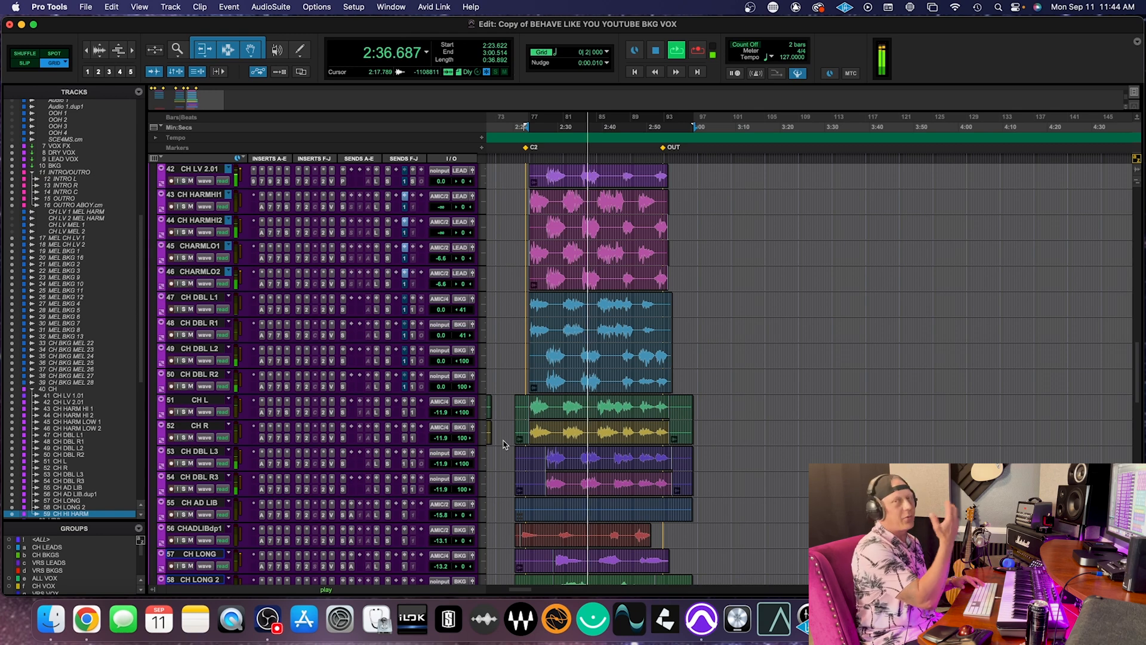
scroll(507, 445, "up", 4)
scroll(511, 445, "up", 2)
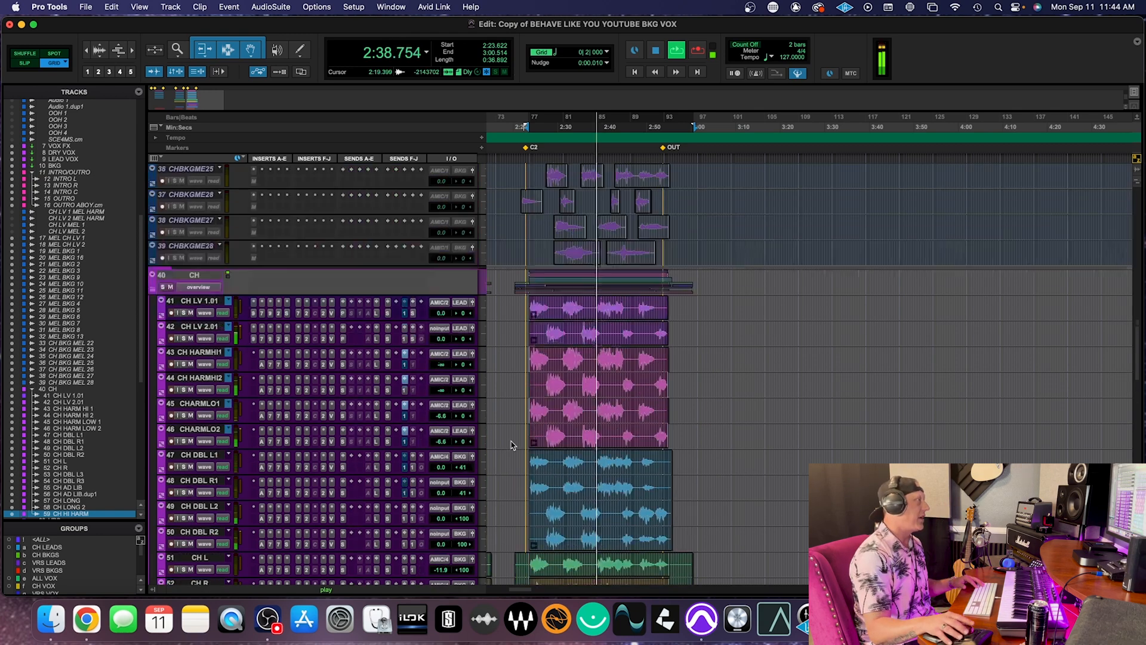
left_click(200, 325)
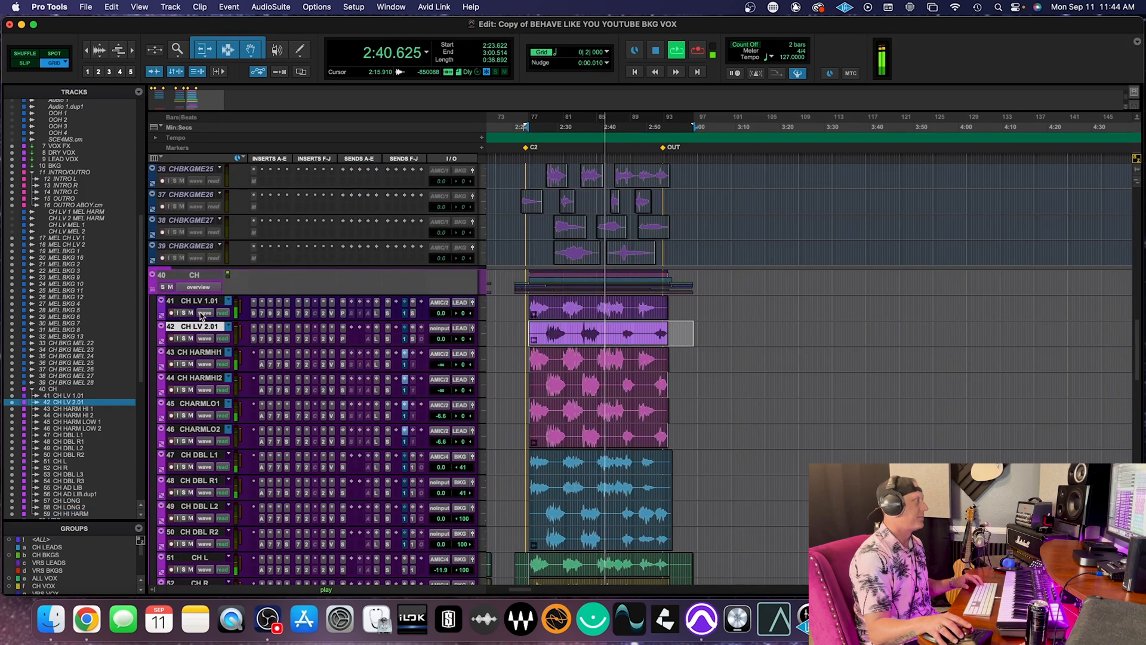
left_click(200, 301, "shift")
left_click(184, 312)
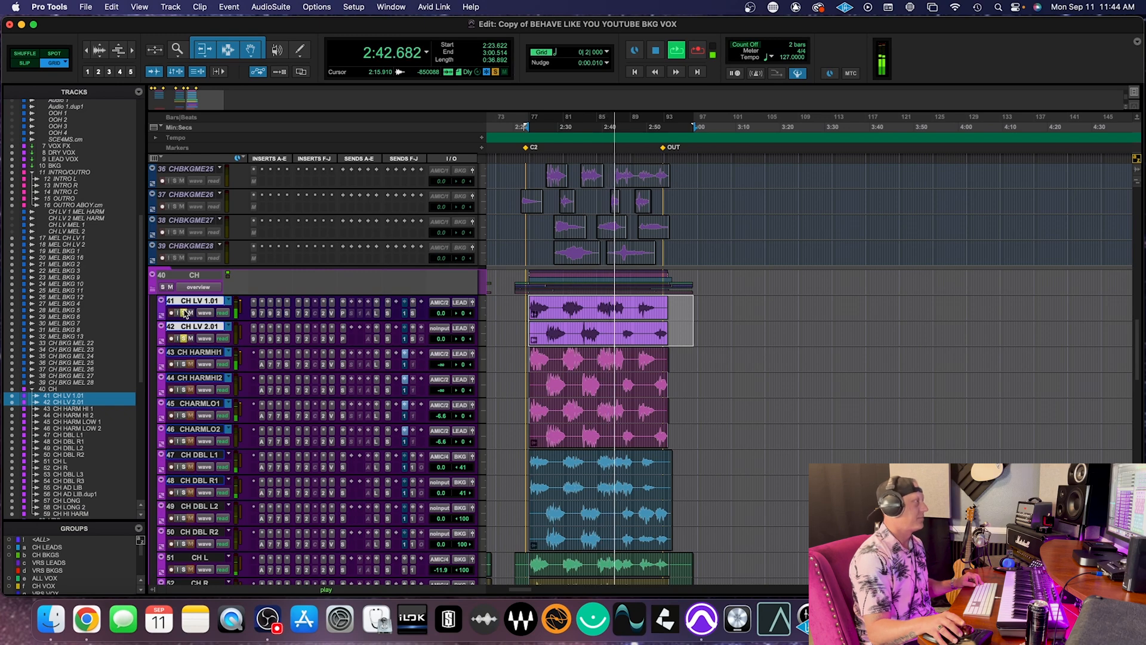